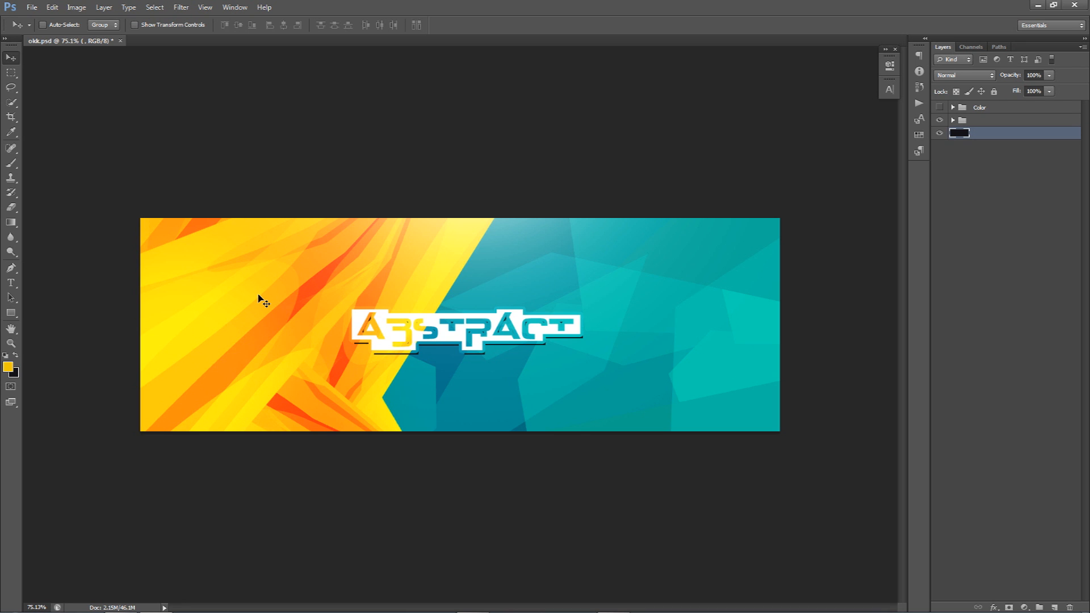
left_click(187, 7)
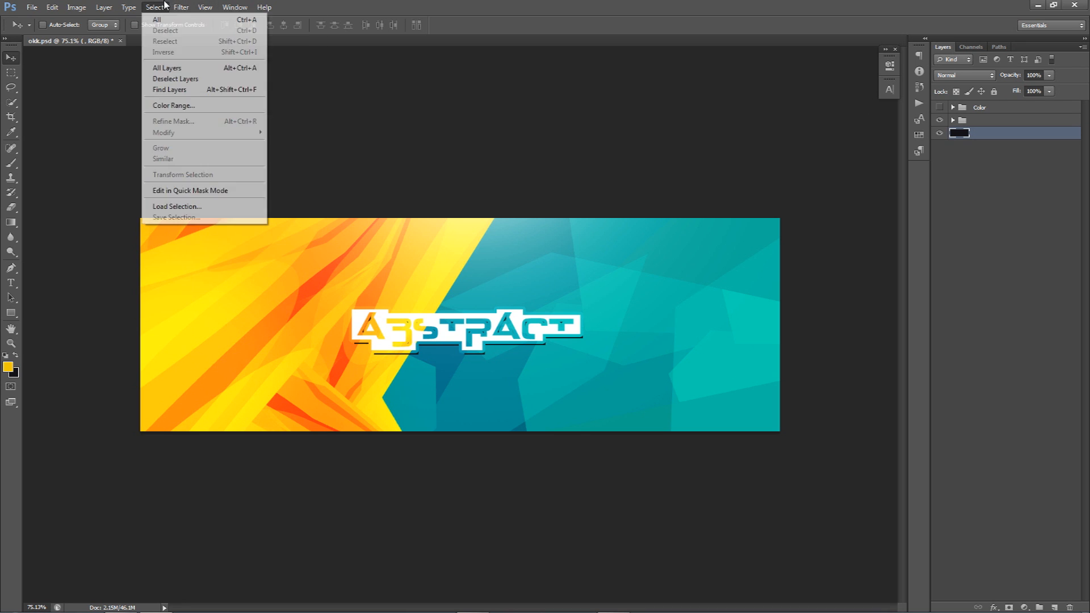
left_click(523, 279)
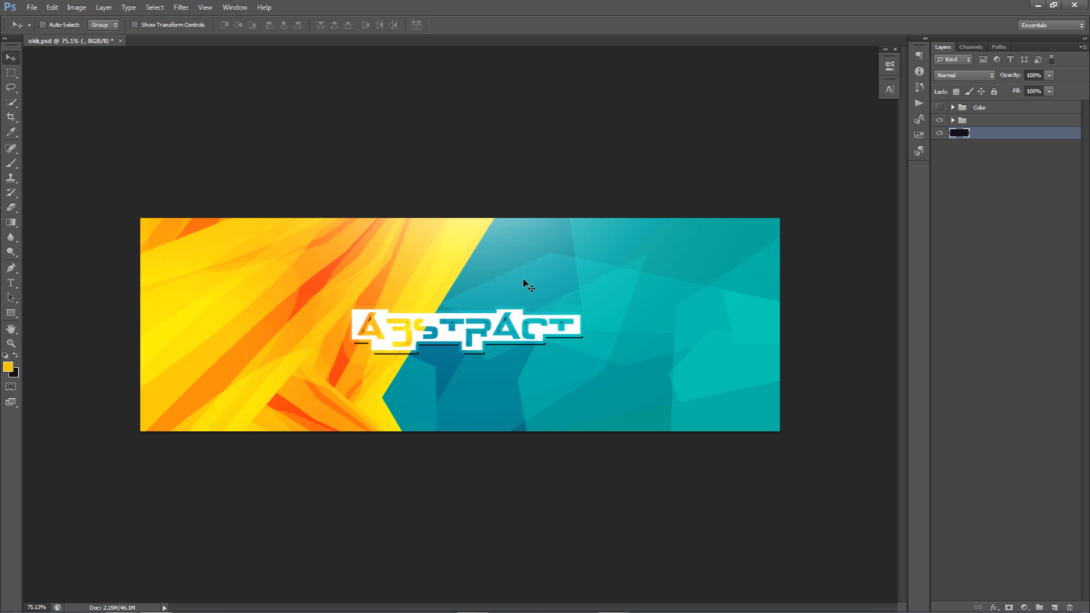
left_click_drag(1089, 111, 534, 84)
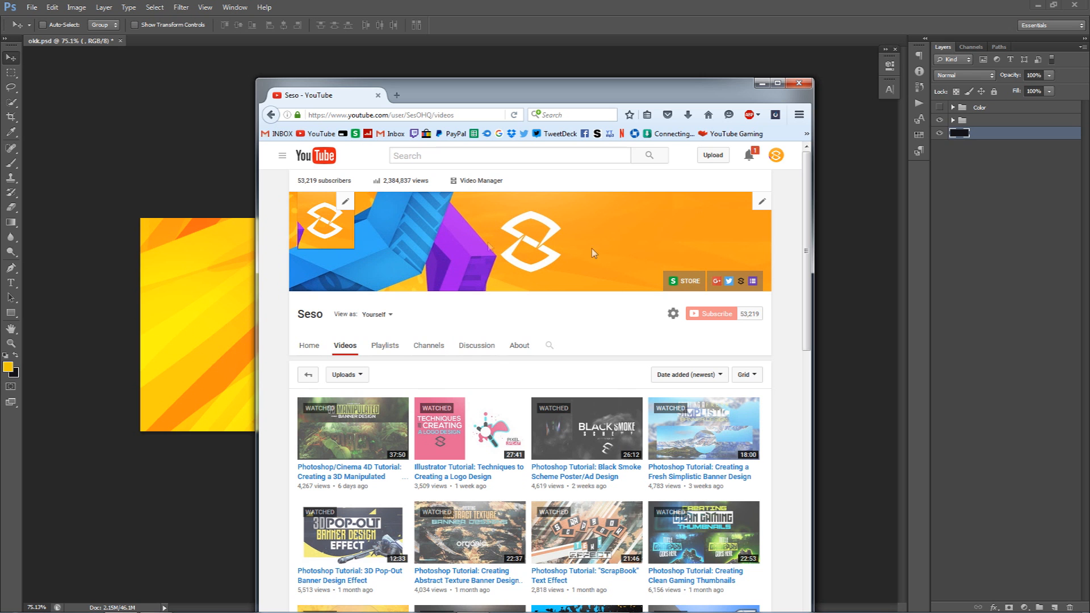
left_click_drag(490, 87, 1089, 91)
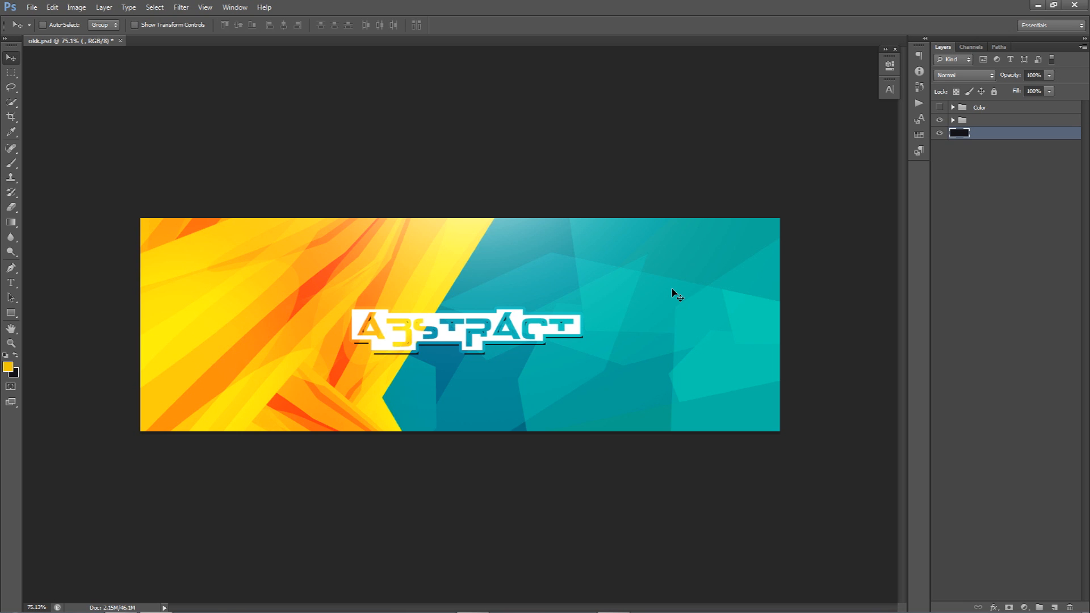
Add the sample text "vkjnbz:bg" in the Outer zone font and place its layer above the Color group
key("t")
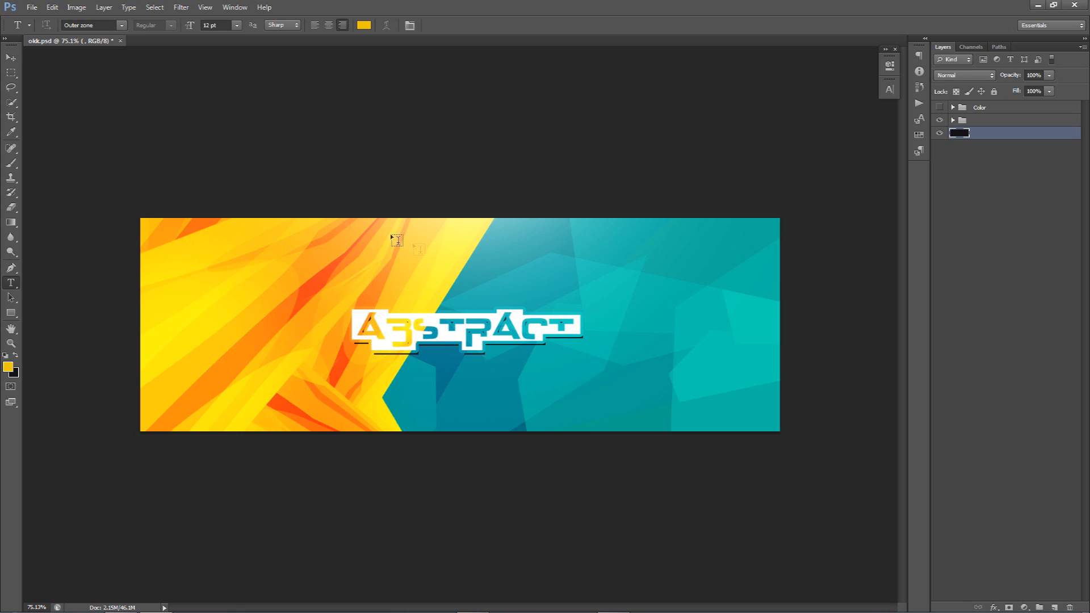
left_click(92, 25)
left_click(470, 316)
key("ctrl+v")
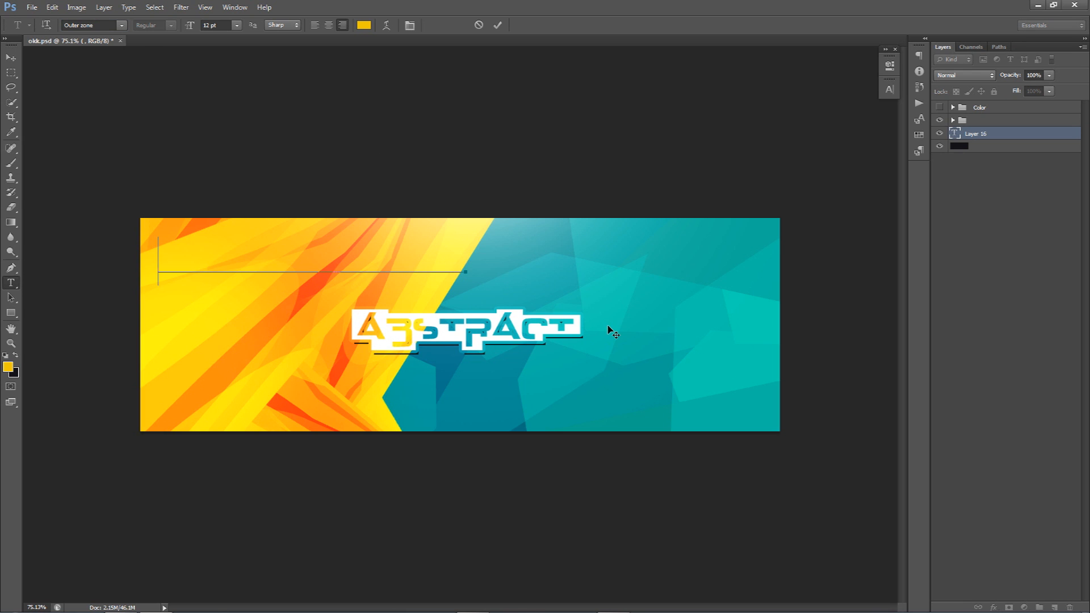
left_click(497, 26)
left_click_drag(984, 136, 985, 102)
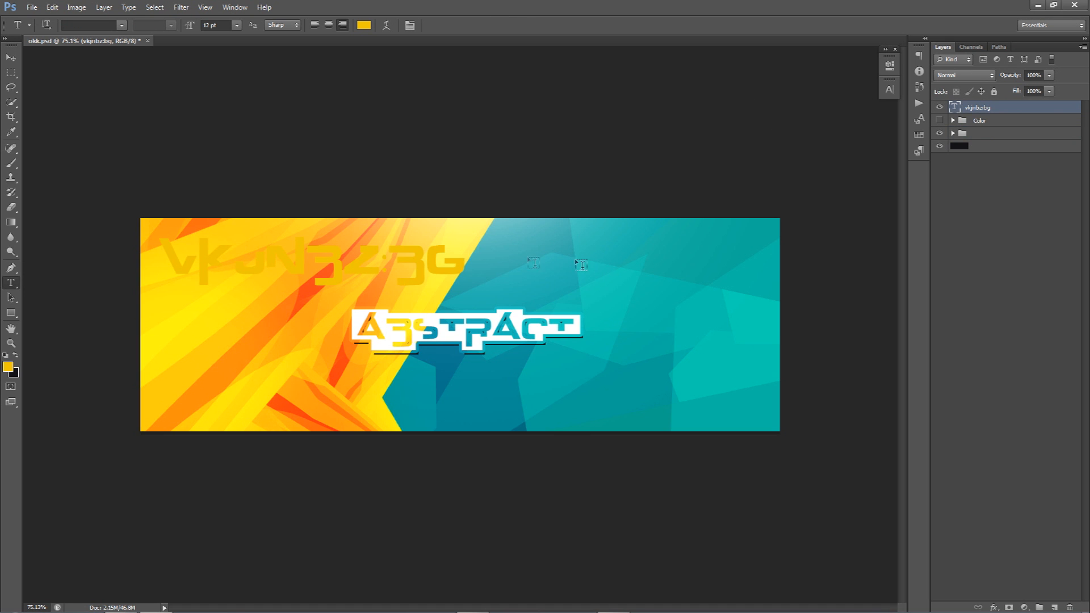
Recolour the whole "vkjnbz:bg" sample text to white (ffffff)
left_click(407, 247)
key("ctrl+a")
left_click(364, 26)
left_click_drag(629, 218, 582, 158)
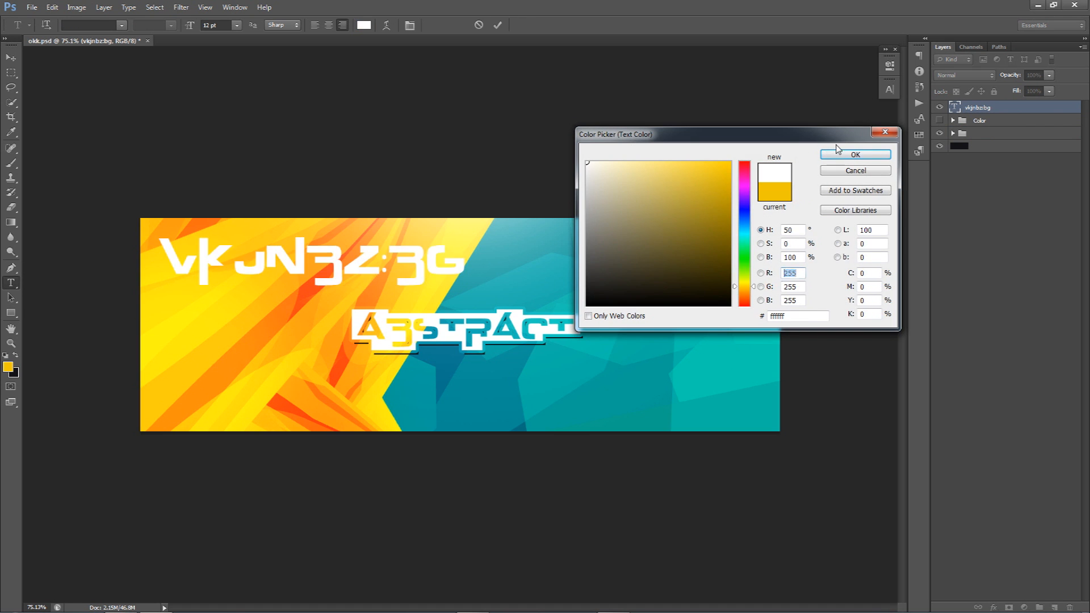
left_click(840, 154)
left_click(498, 26)
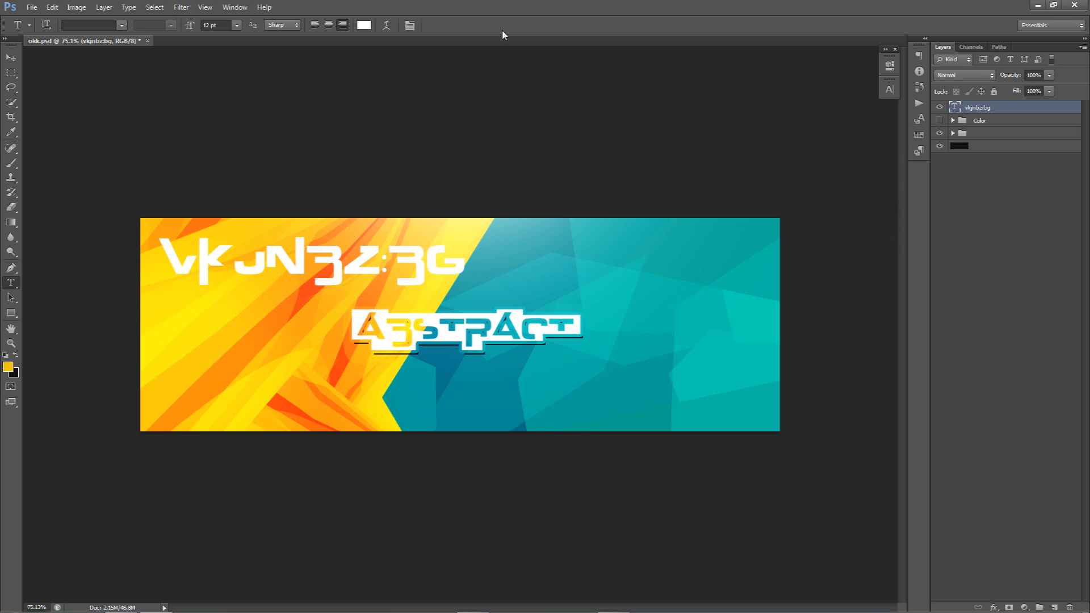
Move the sample text above the ABSTRACT title, and delete the sample text layer
key("v")
left_click_drag(426, 275, 567, 281)
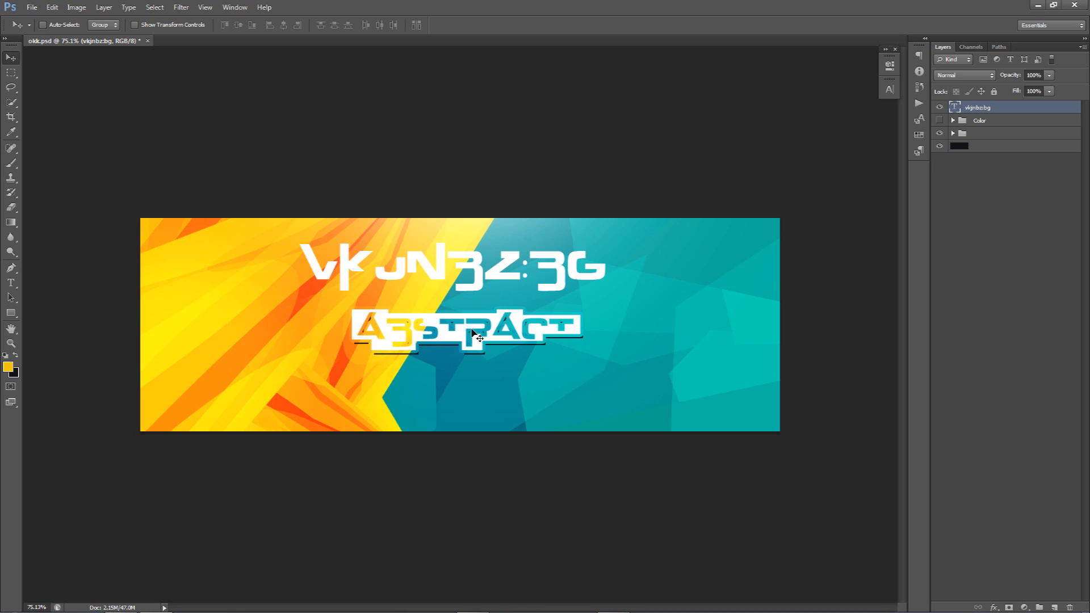
key("Delete")
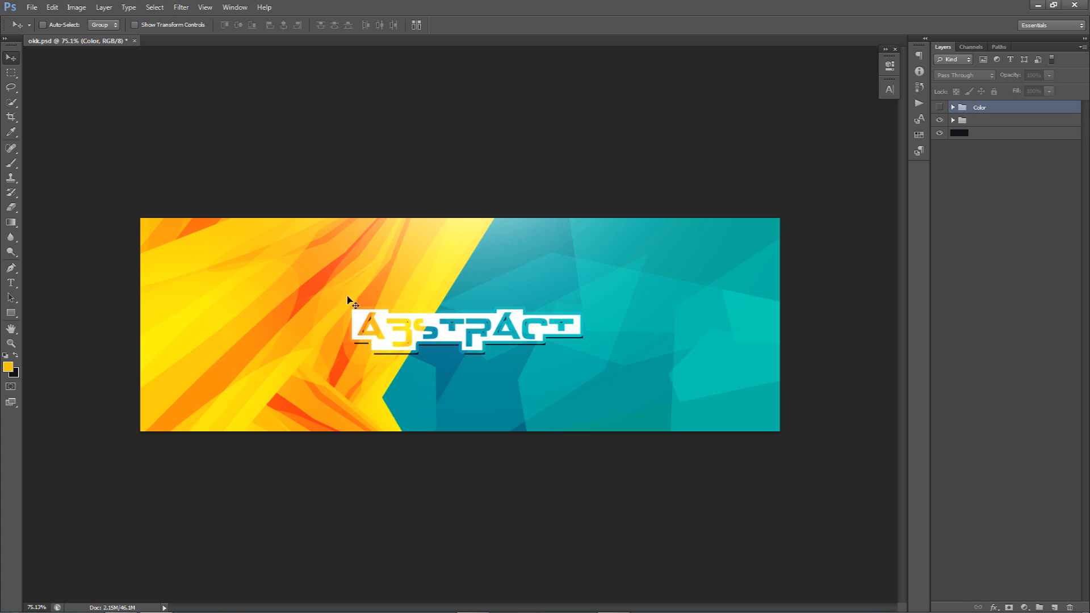
Hide the unnamed artwork group and check the background colour's hex code while the dark base layer is selected
left_click(939, 120)
left_click(981, 133)
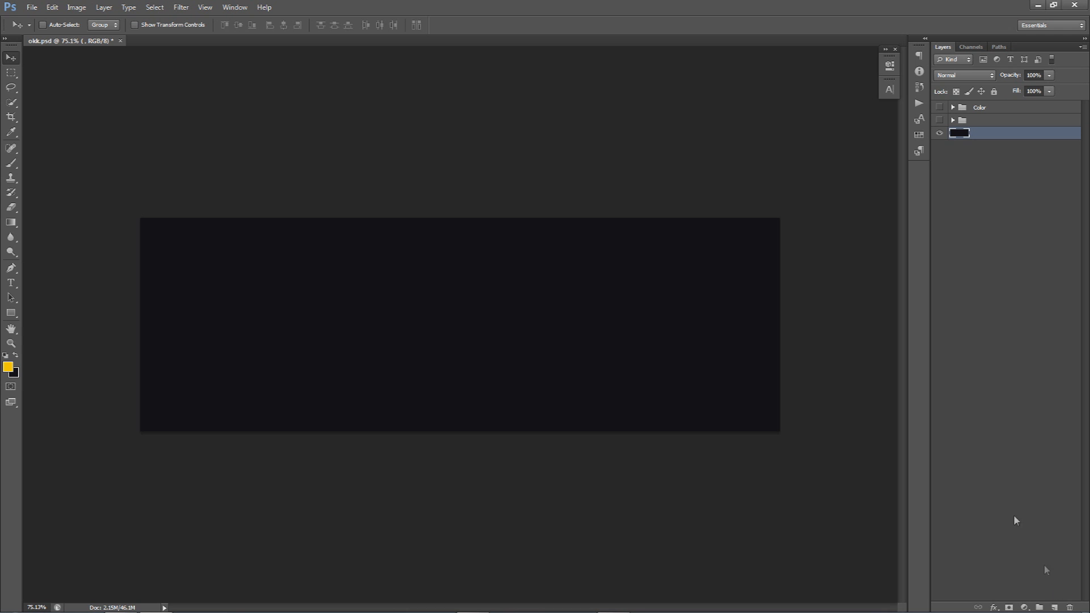
left_click(14, 374)
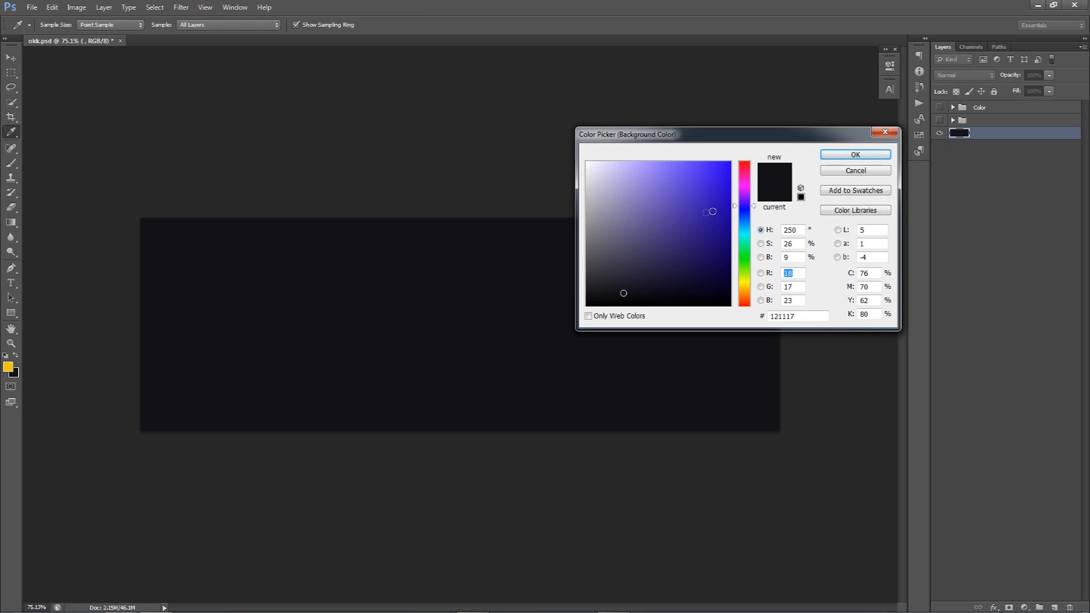
left_click_drag(807, 316, 765, 316)
left_click(845, 157)
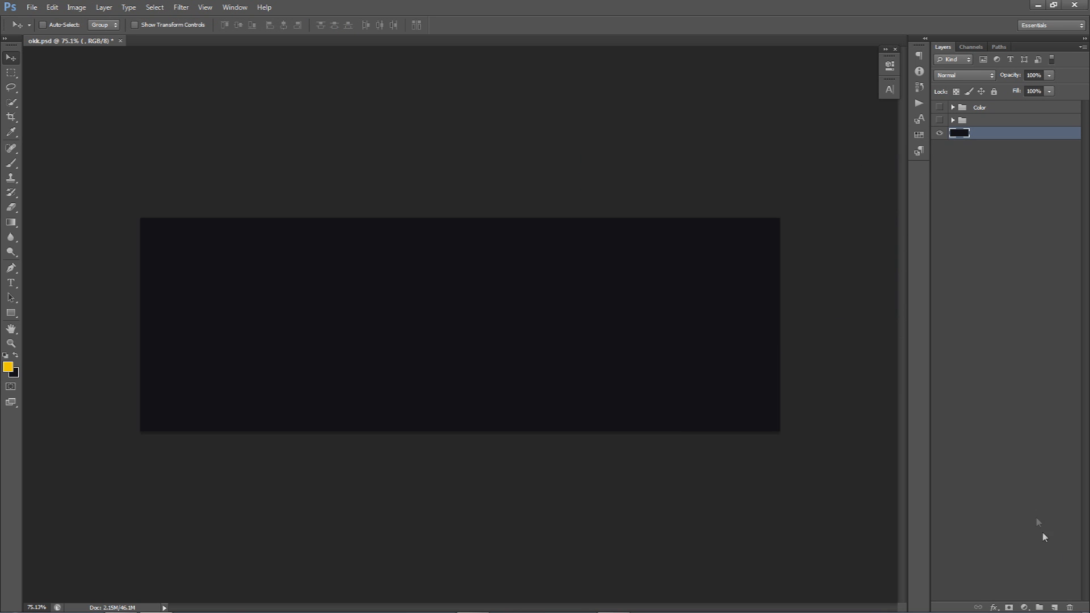
Add a new layer above the dark base layer and set the foreground colour to white (ffffff)
left_click(1054, 608)
key("b")
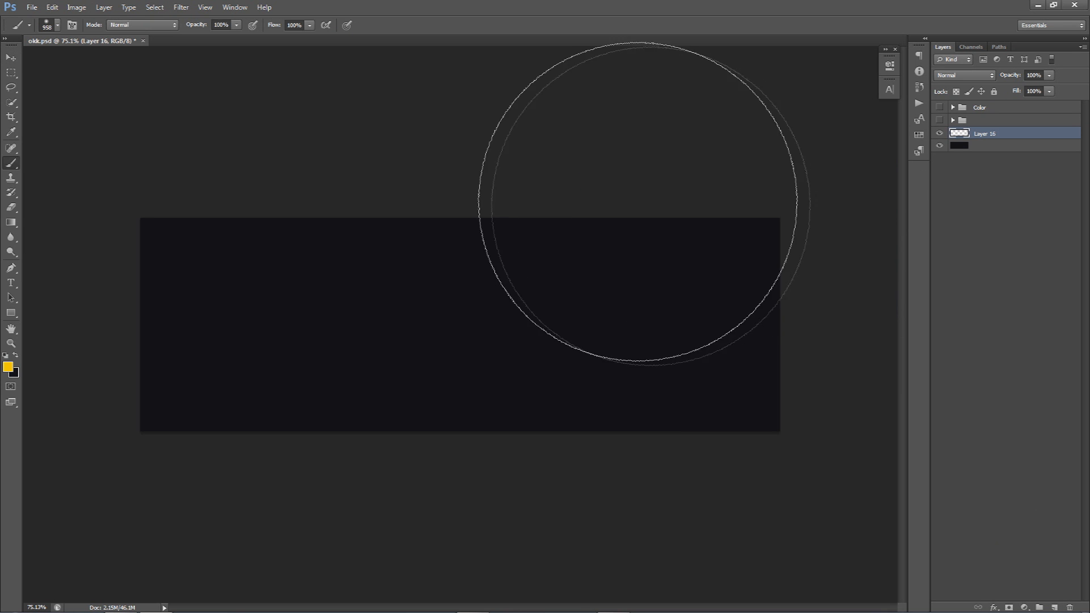
left_click(10, 366)
left_click_drag(607, 284, 501, 68)
double_click(805, 316)
left_click_drag(651, 135, 445, 165)
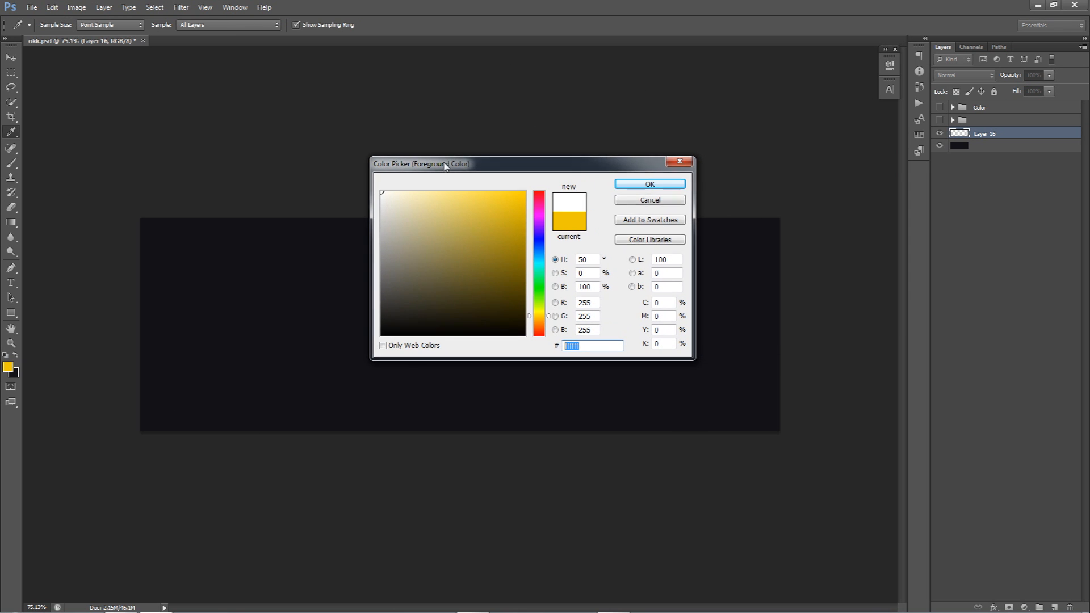
left_click(652, 184)
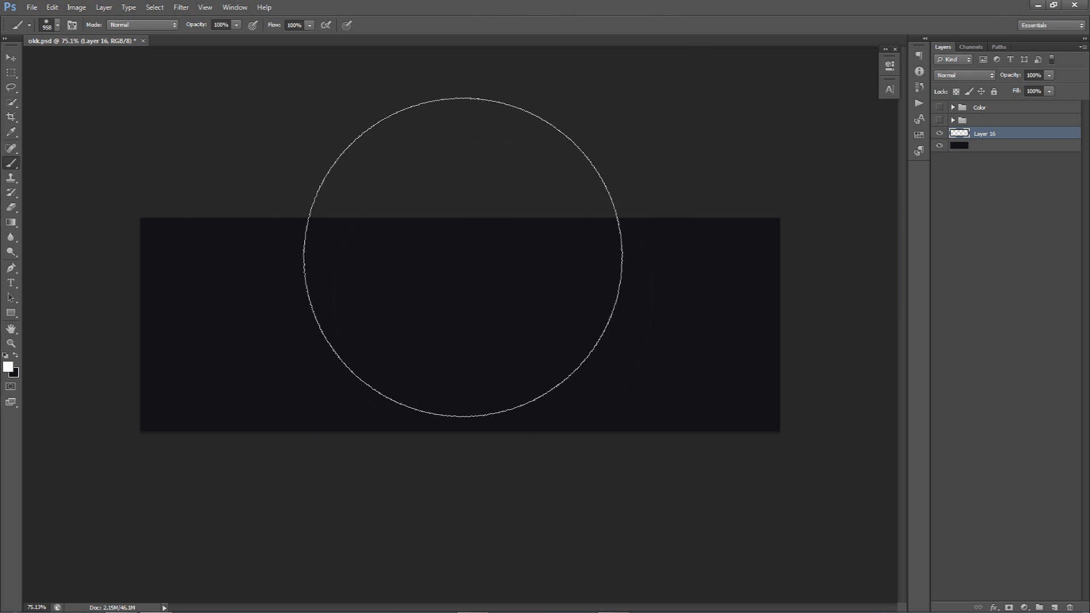
Paint a single large soft white spot at the centre of the canvas with the 958 px brush
right_click(460, 323)
left_click(480, 396)
left_click(350, 396)
left_click(465, 326)
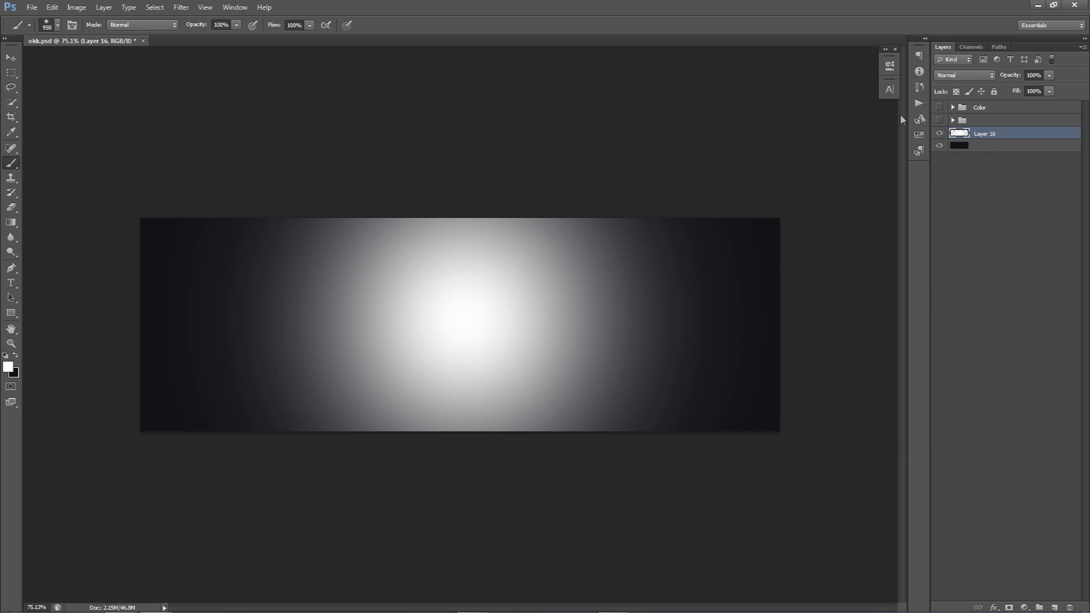
Set the white spot layer to Overlay blending at 60% opacity
left_click(965, 75)
left_click(967, 223)
left_click(1038, 75)
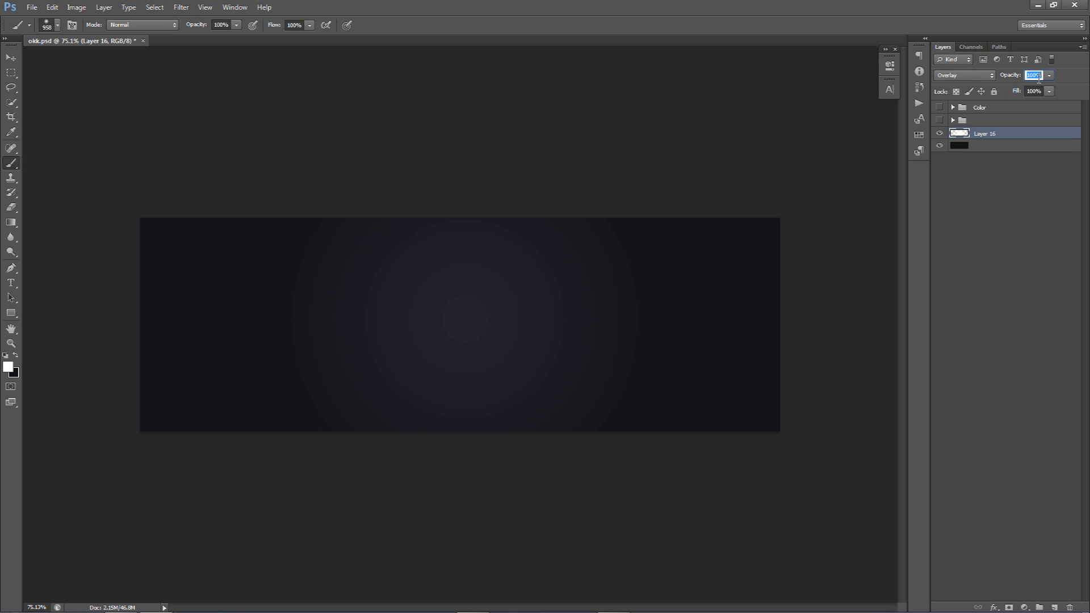
type("60")
Merge the white spot layer with the dark base layer and duplicate the result as Layer 16 copy
left_click(998, 145, "shift")
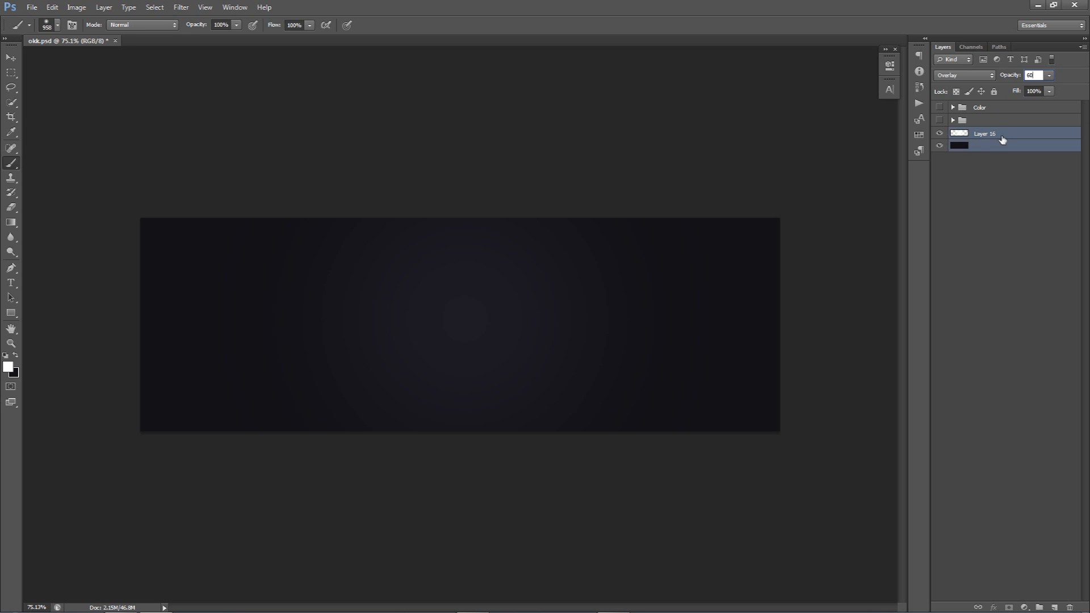
key("ctrl+e")
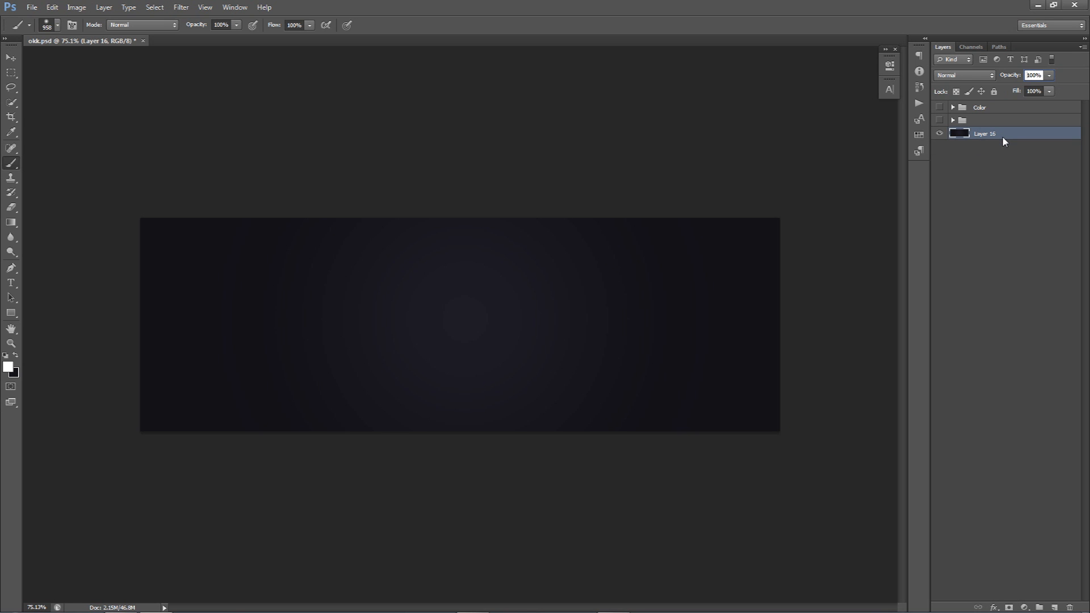
right_click(1002, 135)
left_click(994, 174)
left_click(651, 187)
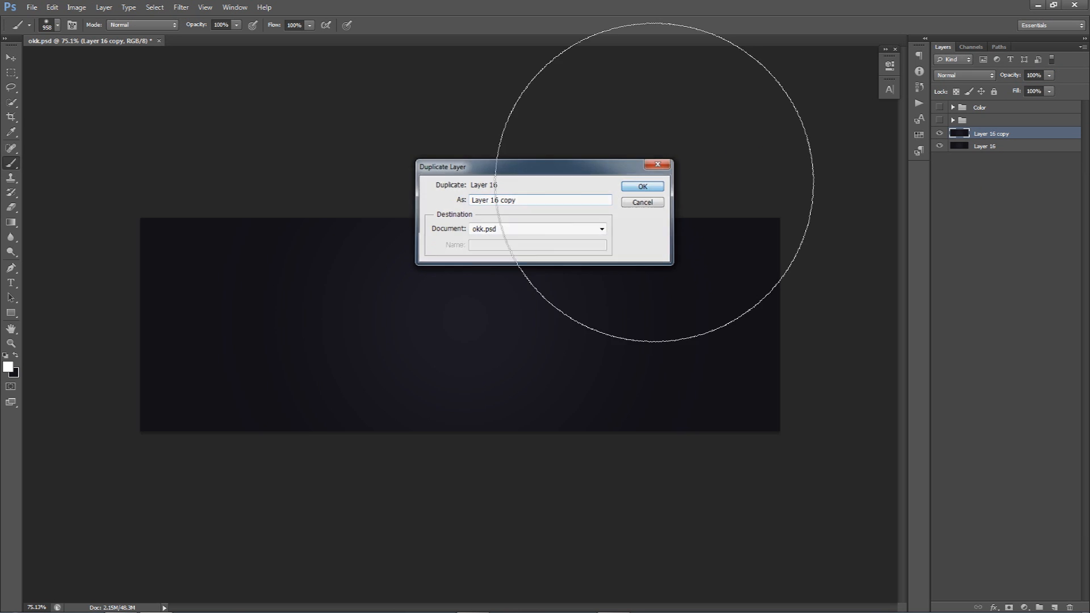
Apply Add Noise to Layer 16 copy with an amount of 1% and Uniform distribution
left_click(181, 7)
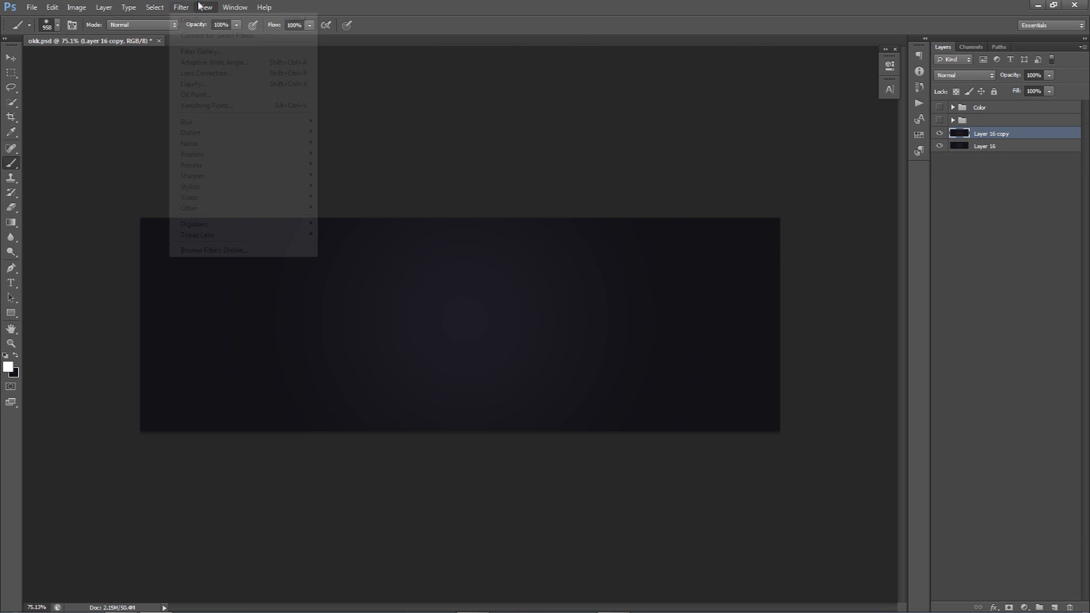
mouse_move(198, 144)
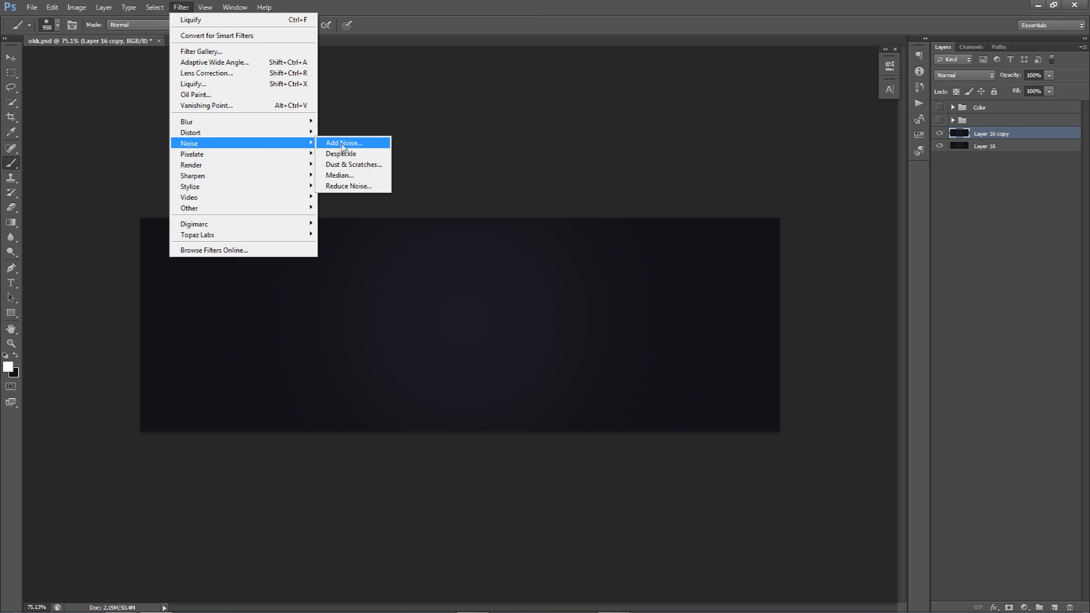
left_click(343, 143)
type("1")
left_click(552, 163)
key("b")
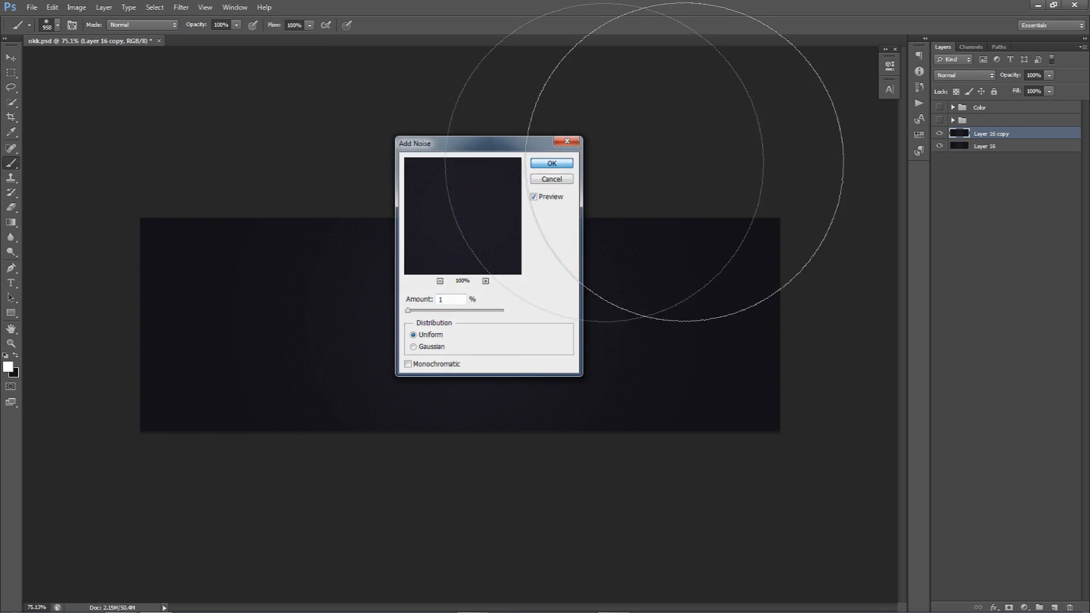
Lower the opacity of the noisy Layer 16 copy and merge it with Layer 16
left_click(1034, 75)
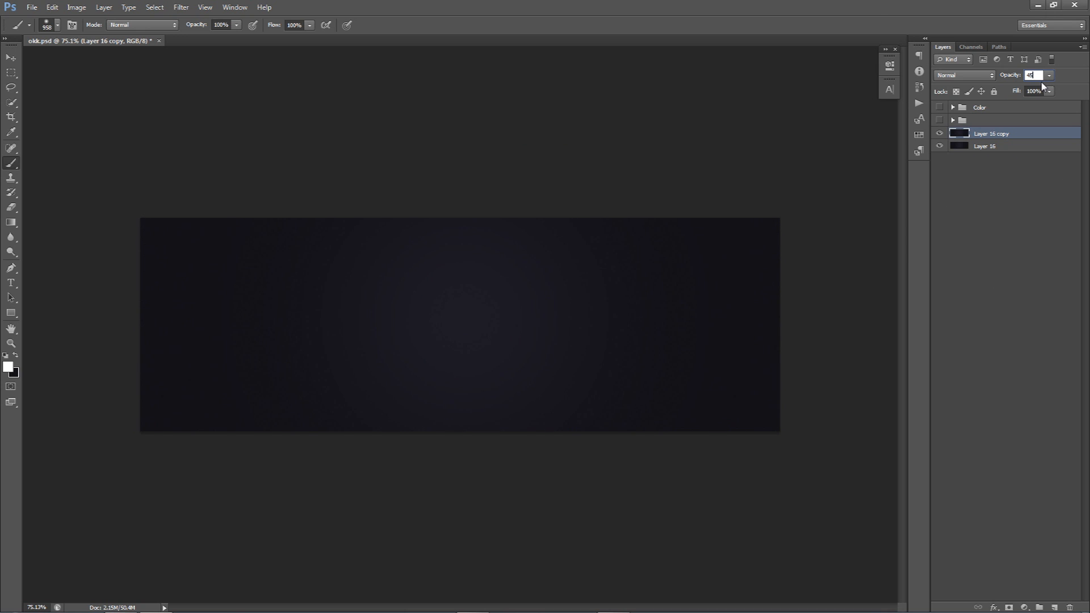
left_click(994, 146)
left_click(1002, 135, "shift")
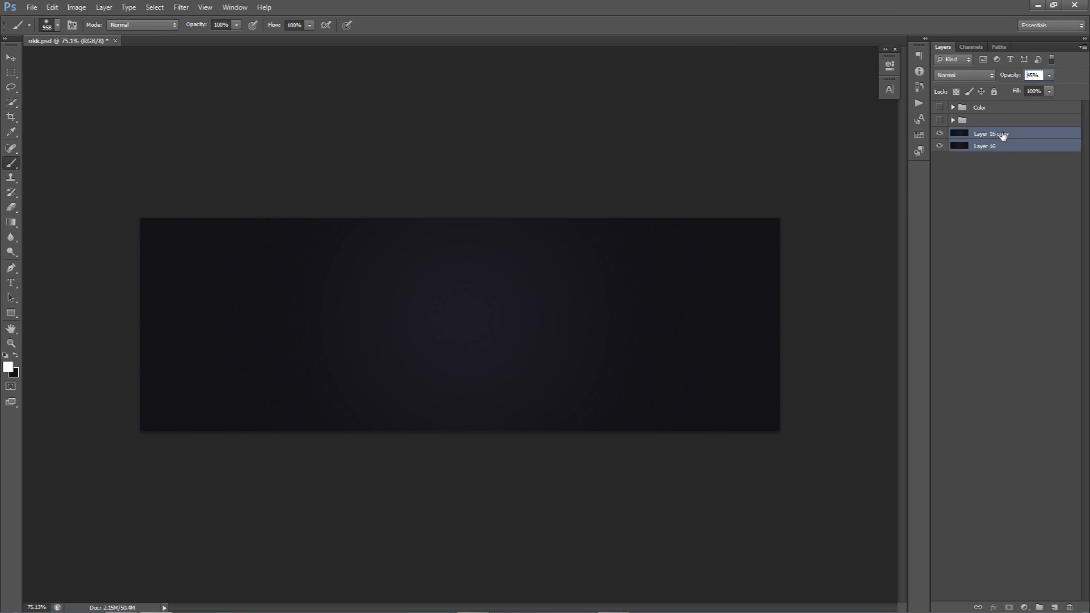
left_click(1014, 173)
left_click(1004, 135)
left_click(1000, 145, "shift")
key("ctrl+e")
Rename the merged layer as Background and add a new empty layer above it
double_click(1000, 135)
type("Background")
key("Return")
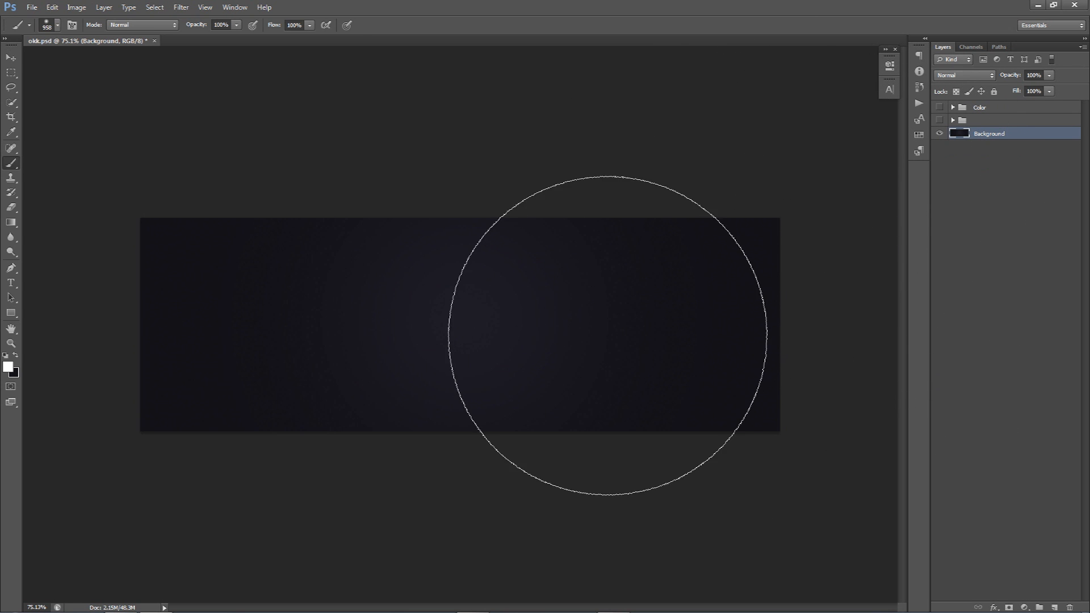
key("v")
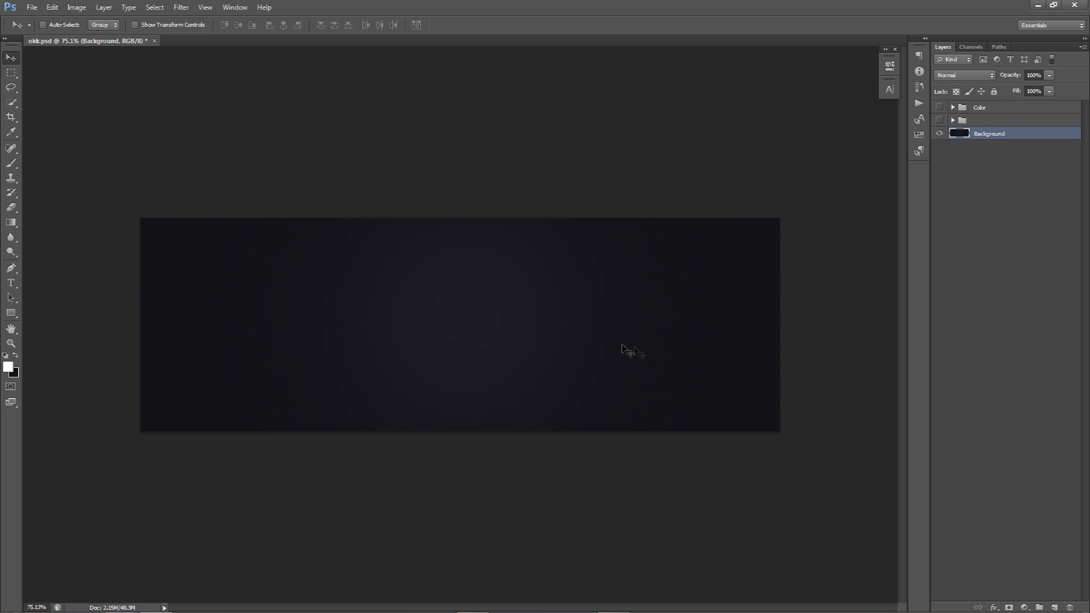
left_click(1054, 607)
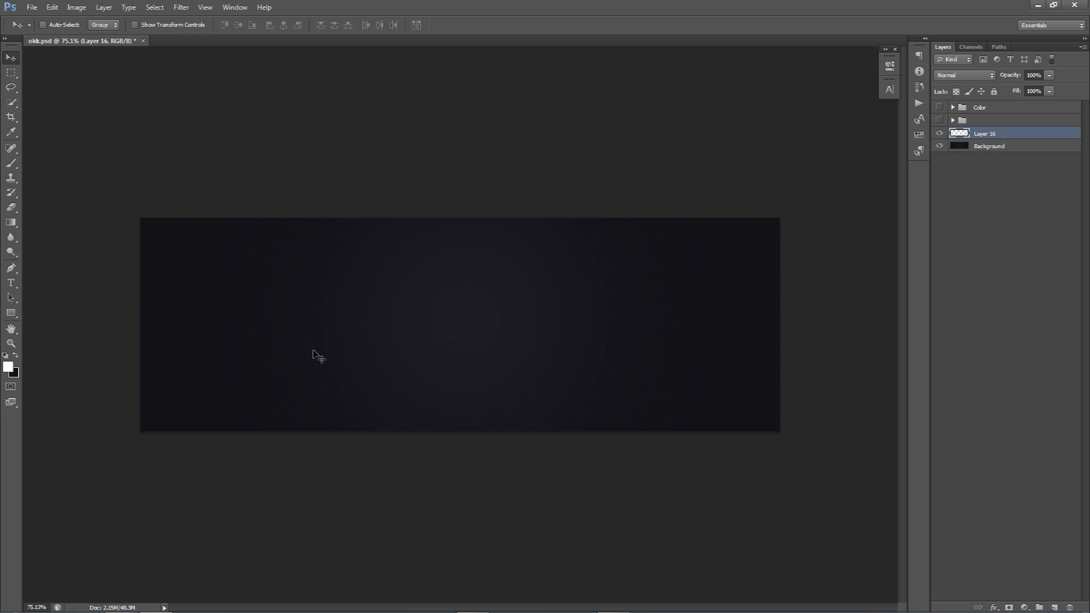
left_click_drag(11, 73, 68, 82)
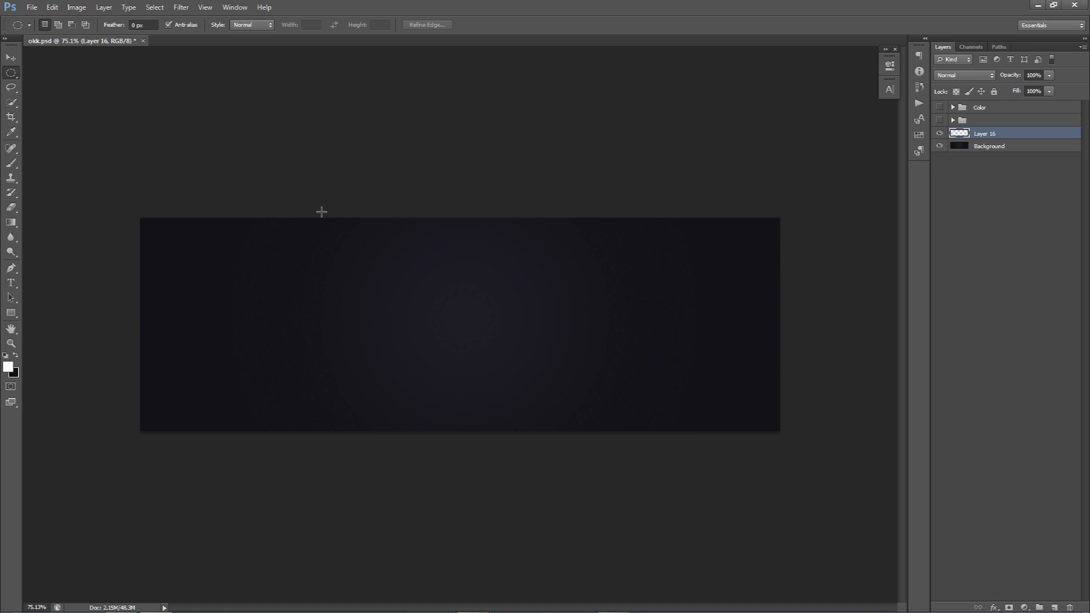
left_click_drag(97, 164, 636, 507)
left_click(10, 313)
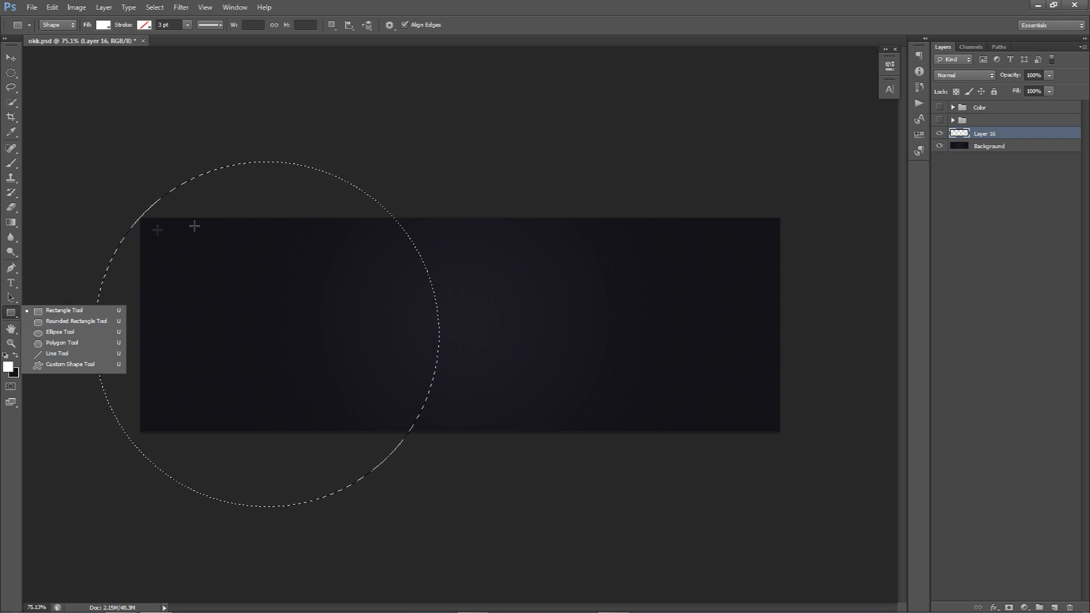
left_click(282, 229)
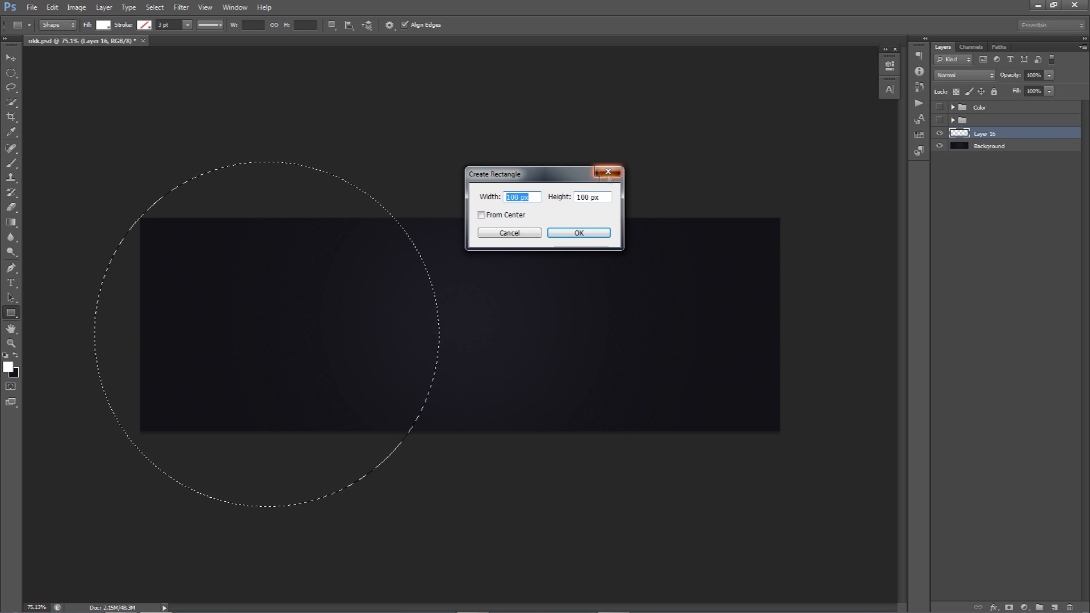
key("Escape")
key("ctrl+d")
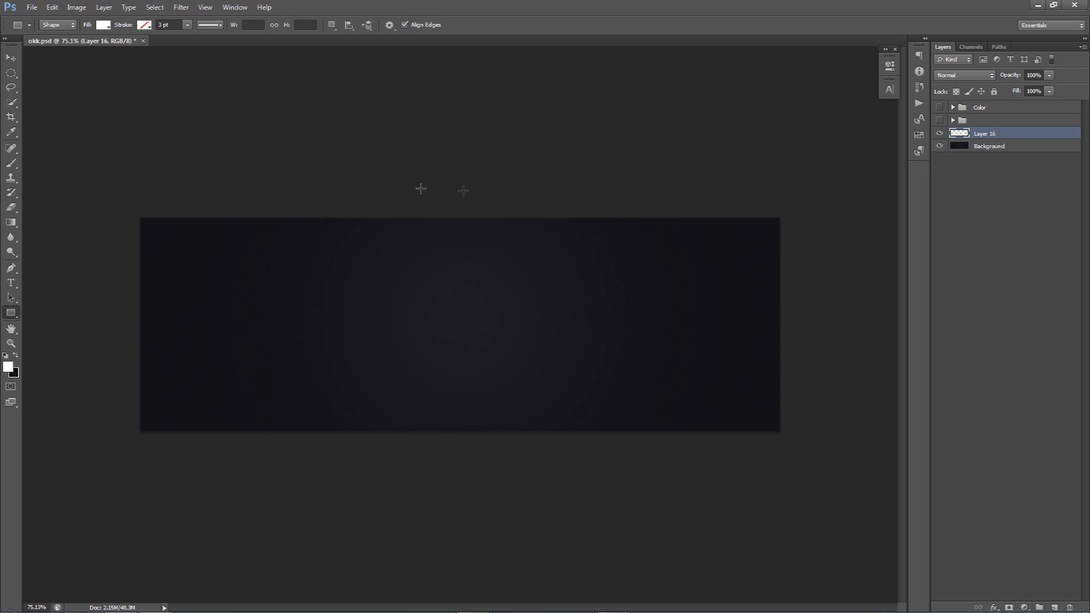
Examine the TWITTER preset's width, height and resolution settings for a new document, leaving without creating one
left_click(32, 7)
left_click(34, 19)
left_click(504, 215)
left_click(504, 216)
left_click(504, 215)
left_click(504, 215)
left_click(504, 216)
left_click(505, 273)
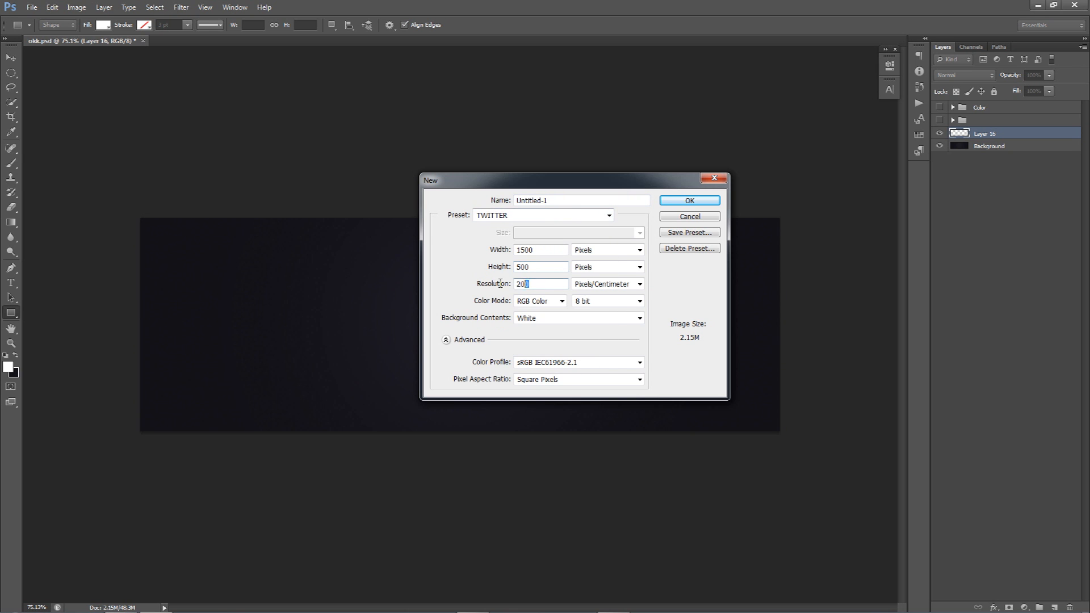
left_click(545, 250)
left_click_drag(528, 267, 513, 260)
left_click(694, 217)
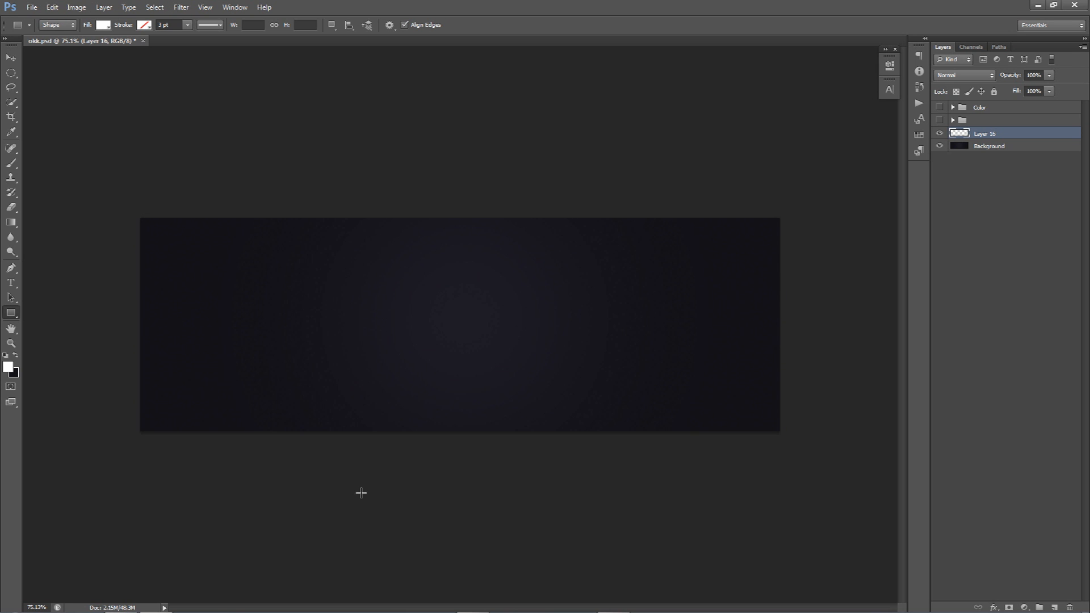
Draw a white square shape of about 768 px across the banner's centre and undo it
left_click_drag(290, 174, 618, 519)
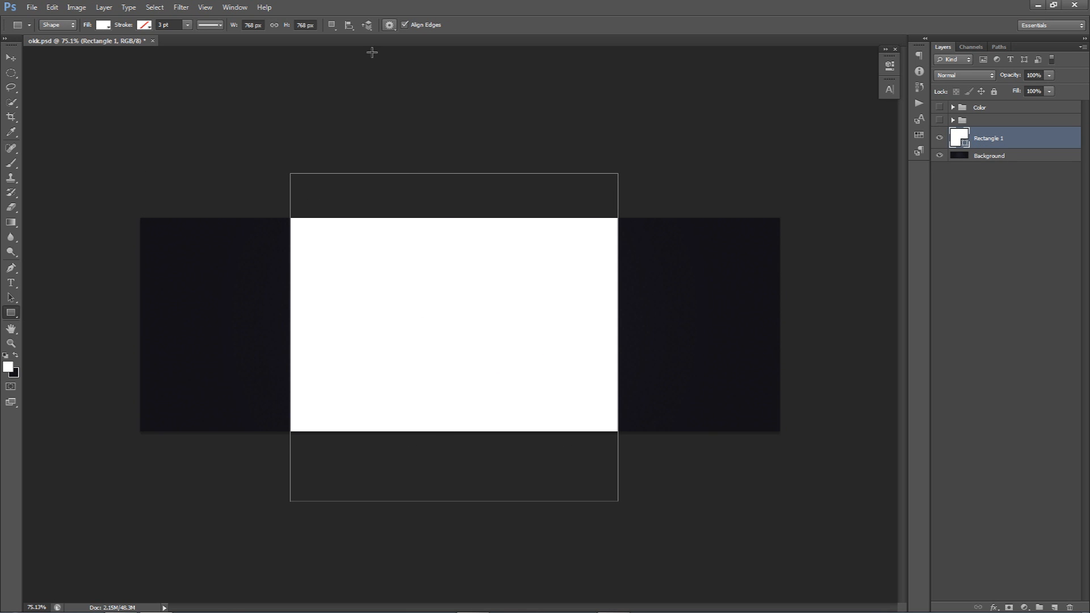
key("ctrl+z")
Add a new empty layer above Background and make a large circular selection extending beyond the banner's left end
key("m")
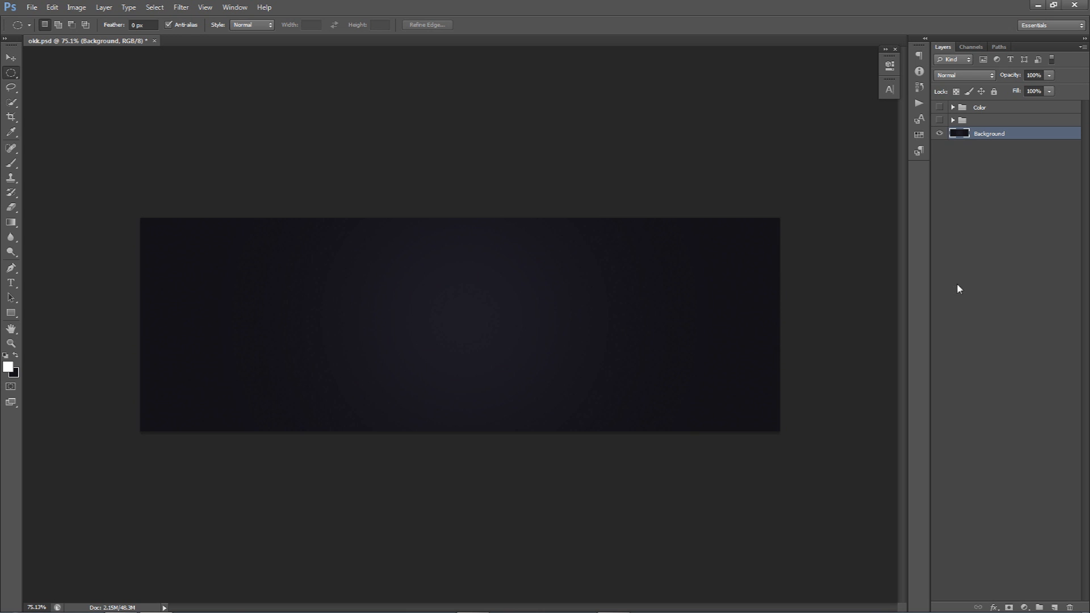
left_click(1054, 607)
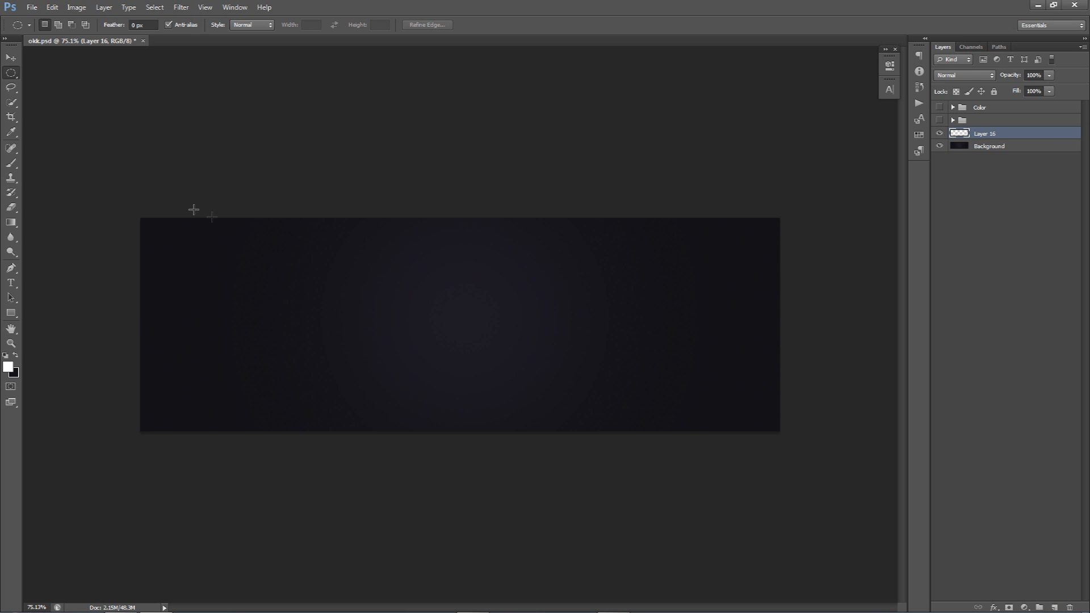
left_click_drag(115, 191, 533, 489)
left_click_drag(254, 278, 183, 257)
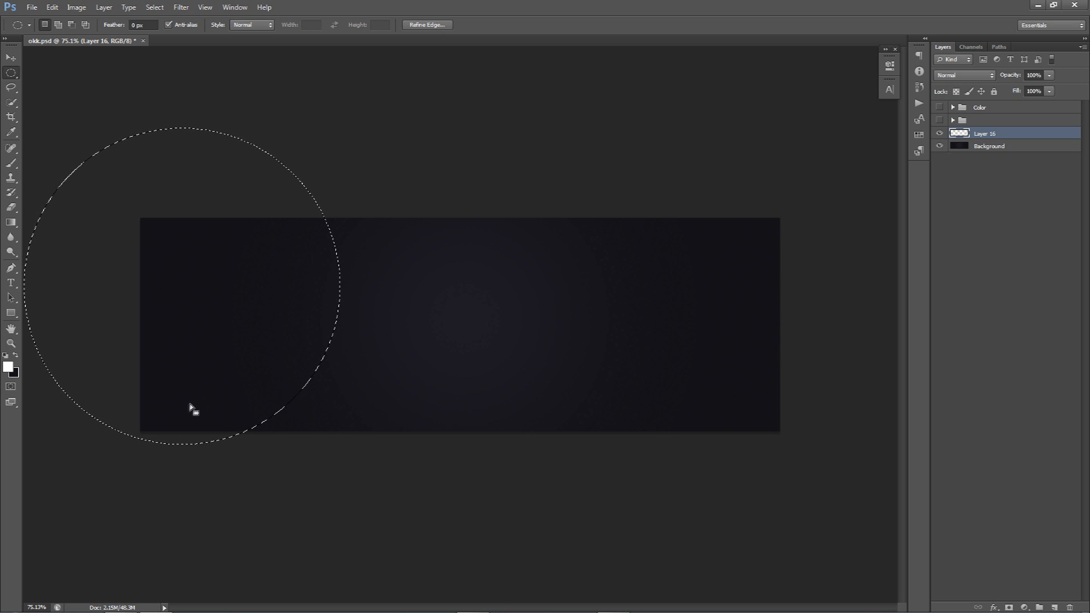
left_click_drag(226, 292, 269, 314)
Show the Color group, sample its yellow swatch (efc706) as foreground colour, and fill the circular selection on Layer 16 with it
left_click(939, 107)
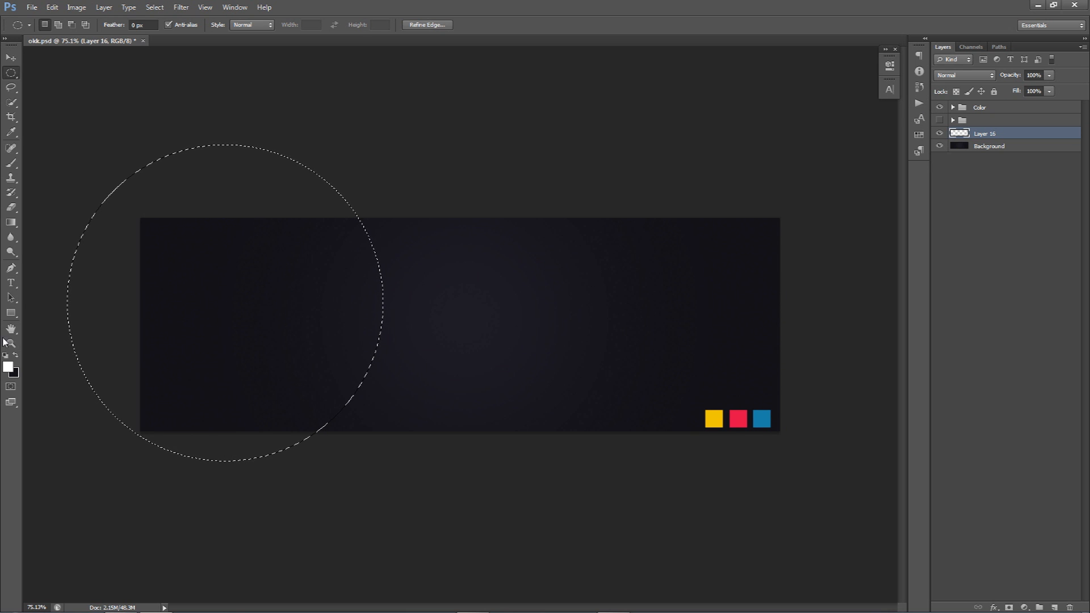
left_click(8, 366)
left_click(714, 418)
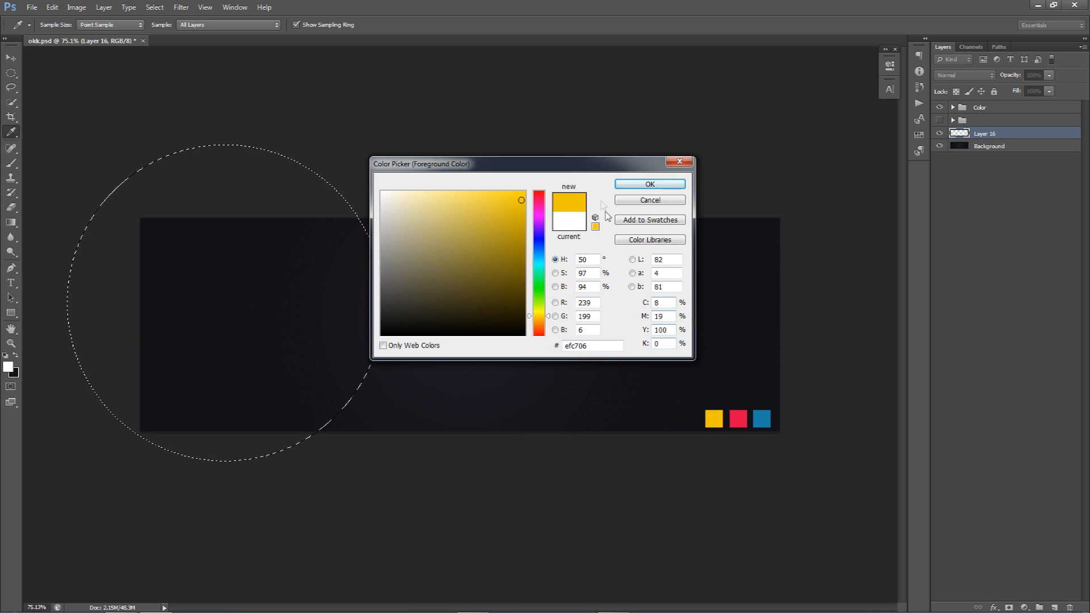
left_click_drag(584, 160, 609, 185)
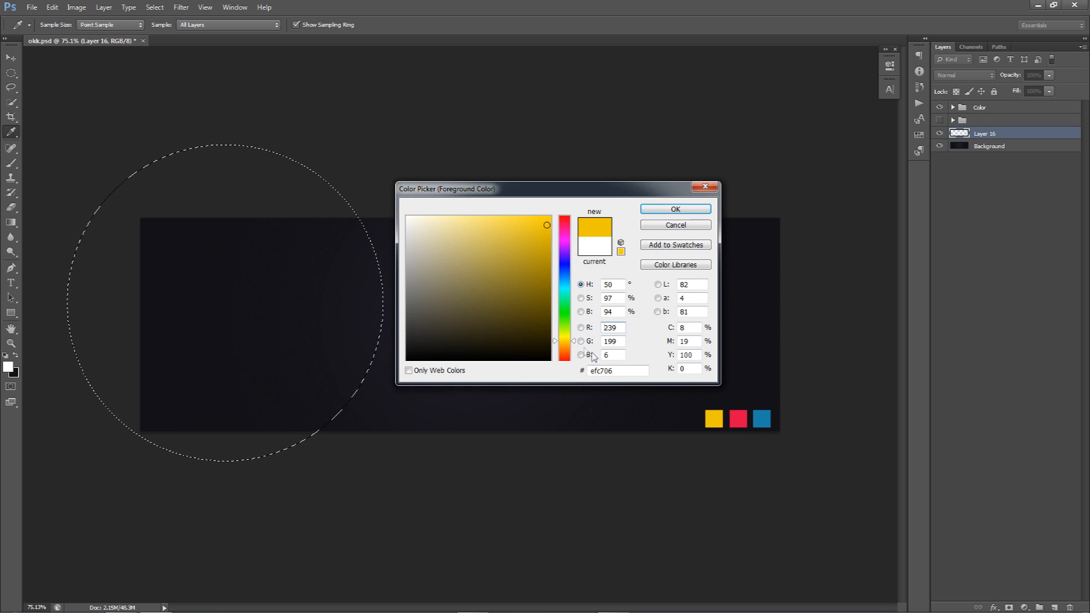
left_click_drag(617, 373, 582, 369)
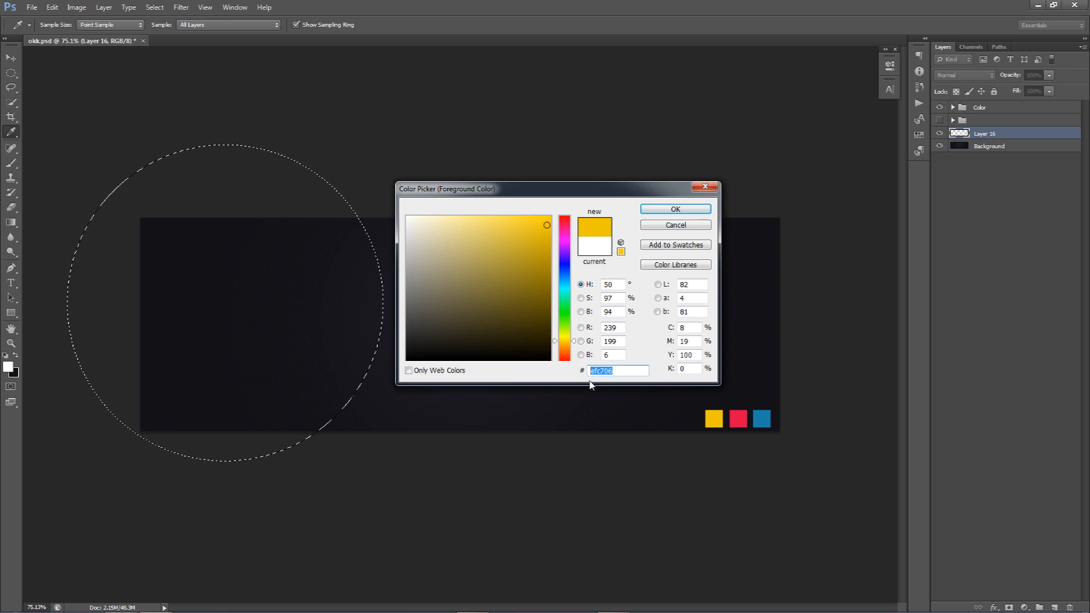
left_click(661, 216)
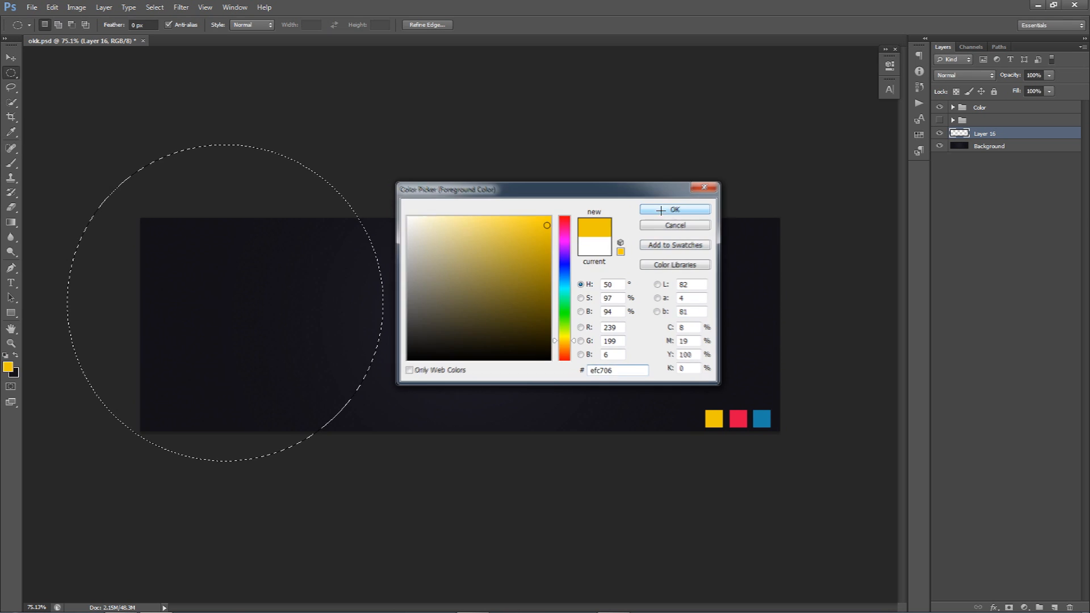
key("alt+BackSpace")
right_click(312, 270)
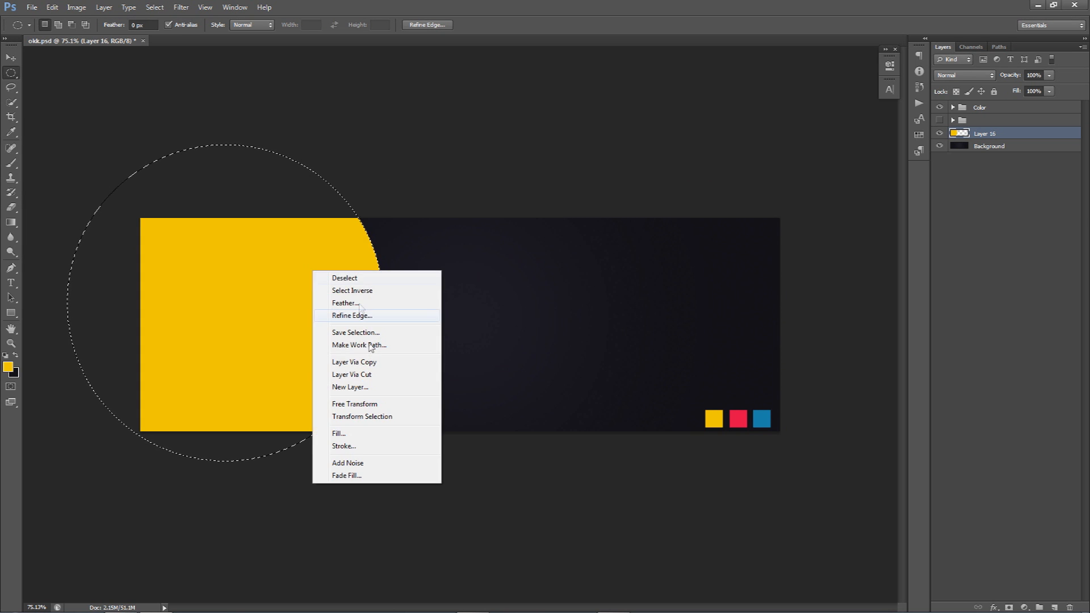
left_click(339, 434)
left_click(506, 186)
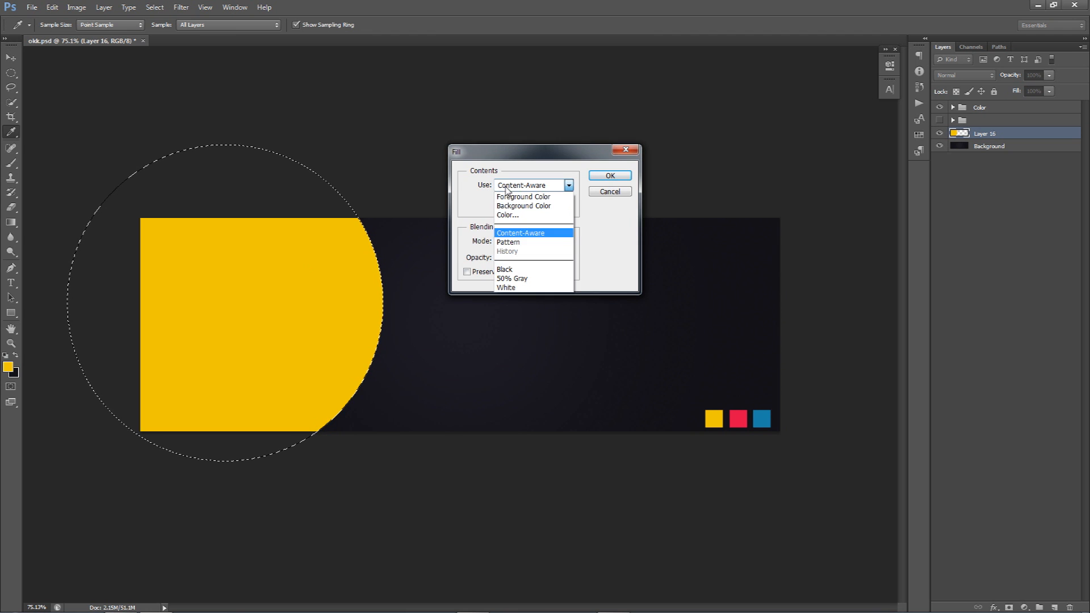
left_click(505, 215)
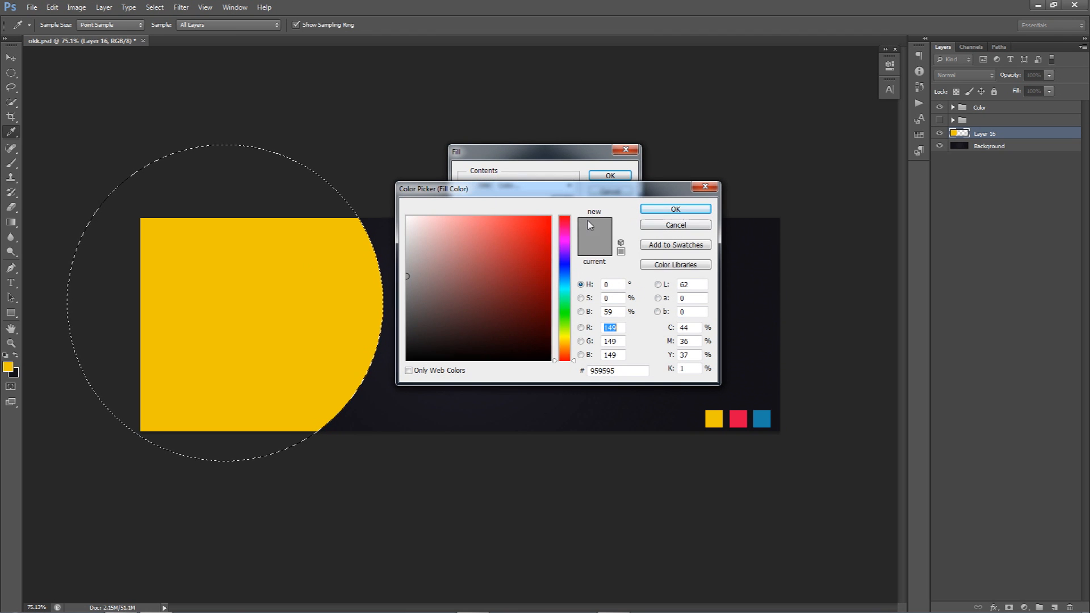
left_click(713, 411)
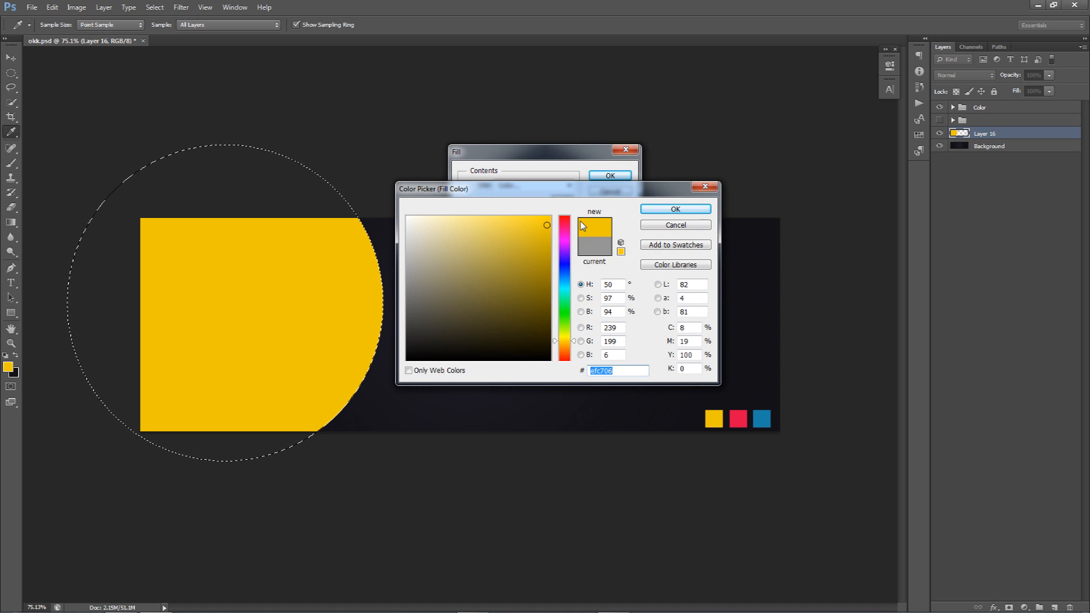
left_click(681, 209)
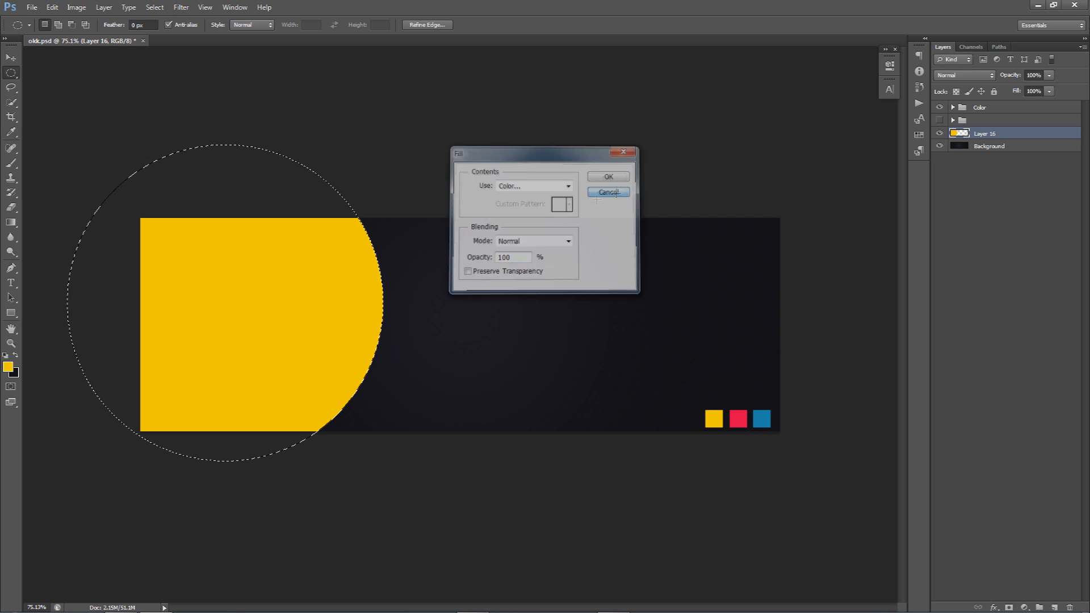
left_click(615, 192)
Deselect the yellow circle and duplicate Layer 16 with the Move tool
right_click(361, 281)
left_click(292, 287)
left_click(345, 299)
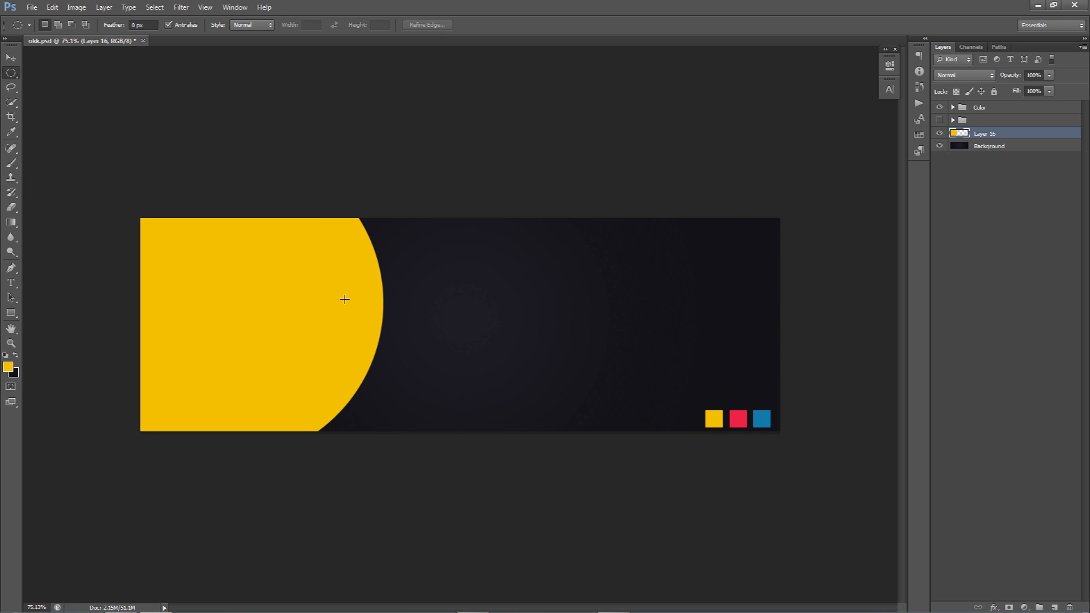
key("v")
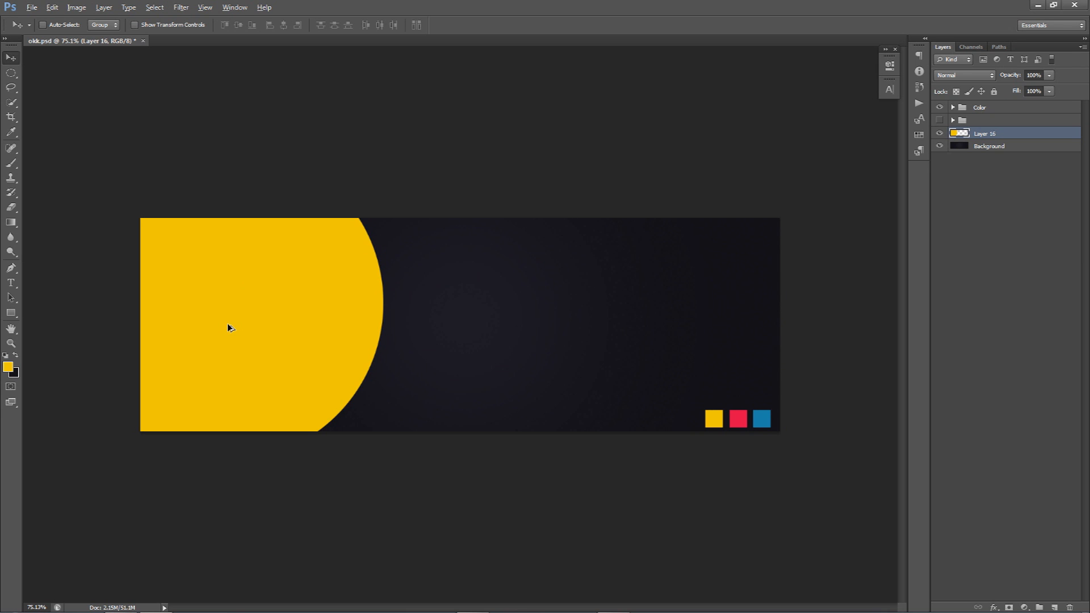
key("alt")
key("alt")
key("alt")
left_click_drag(535, 299, 480, 293)
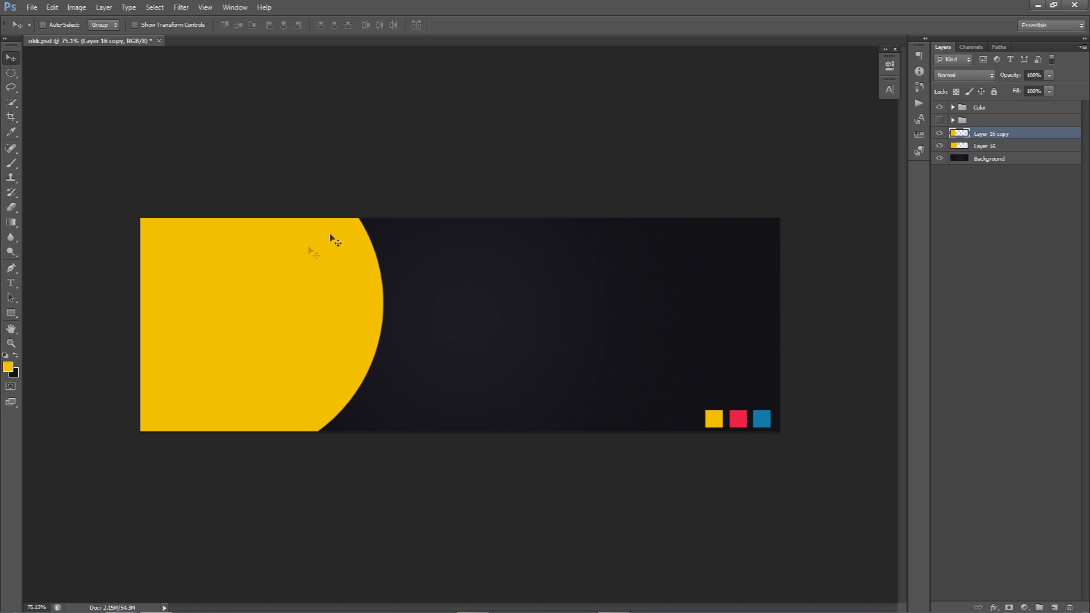
Examine Layer 16 and its copy separately by toggling their visibility, leaving both shown and the copy selected
left_click(940, 146)
left_click(940, 133)
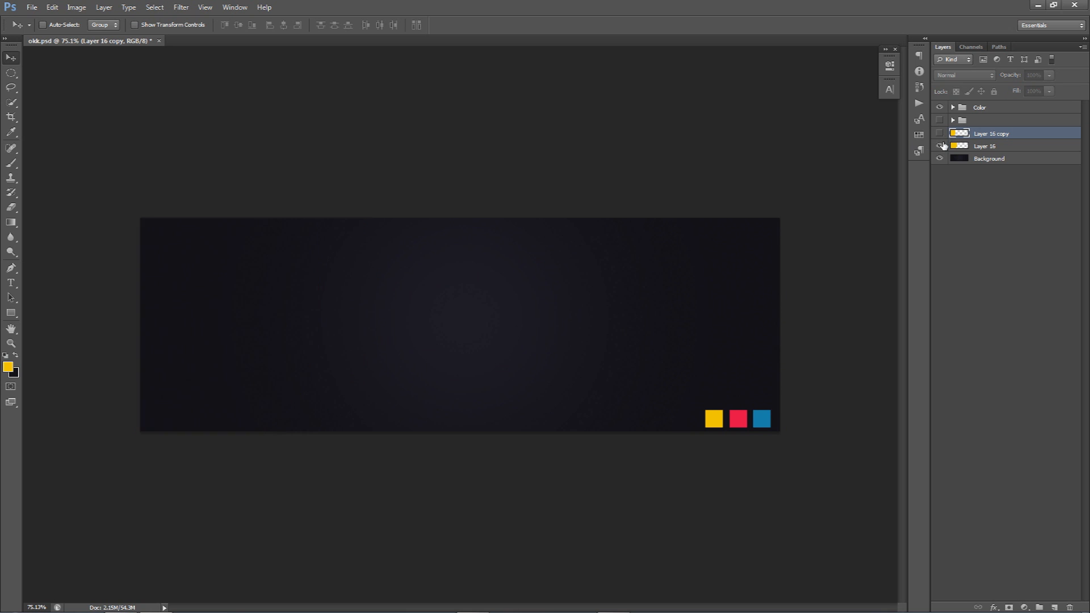
left_click(939, 145)
left_click(982, 146)
left_click_drag(353, 292, 737, 268)
key("Delete")
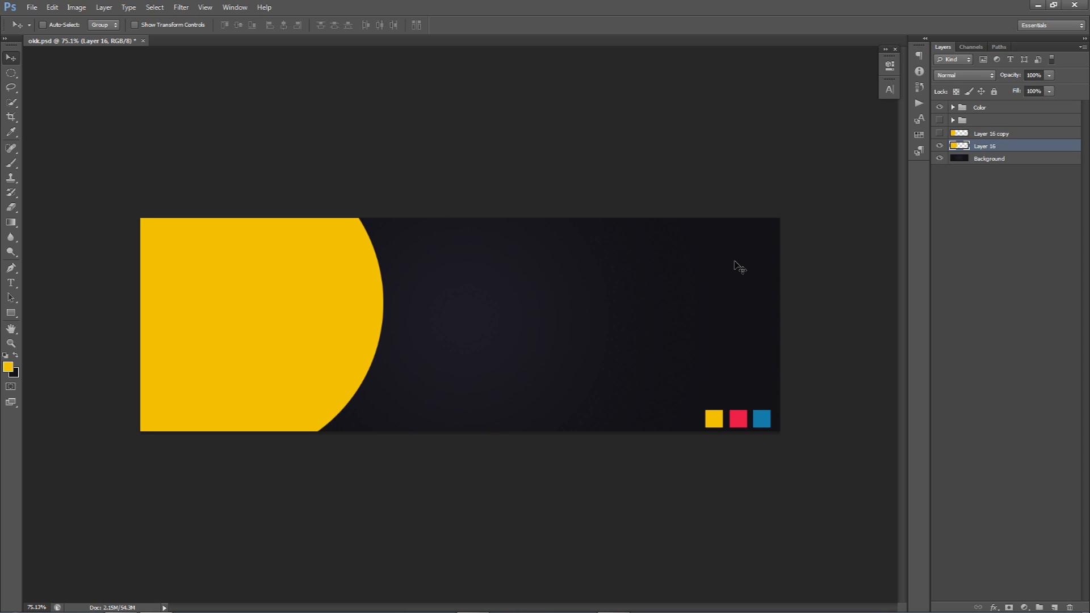
left_click(940, 133)
right_click(997, 133)
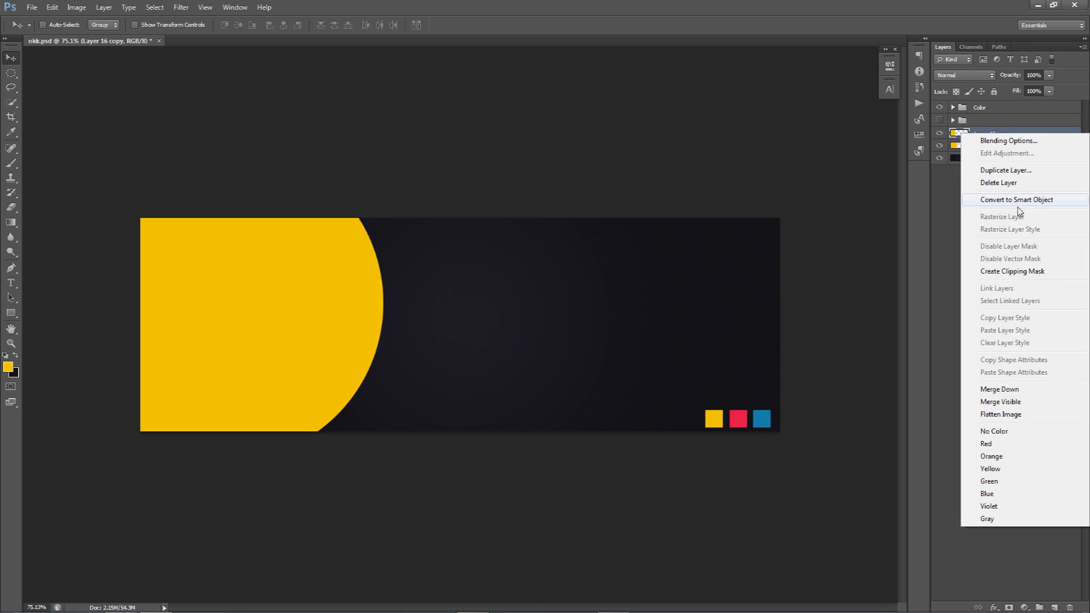
left_click(997, 131)
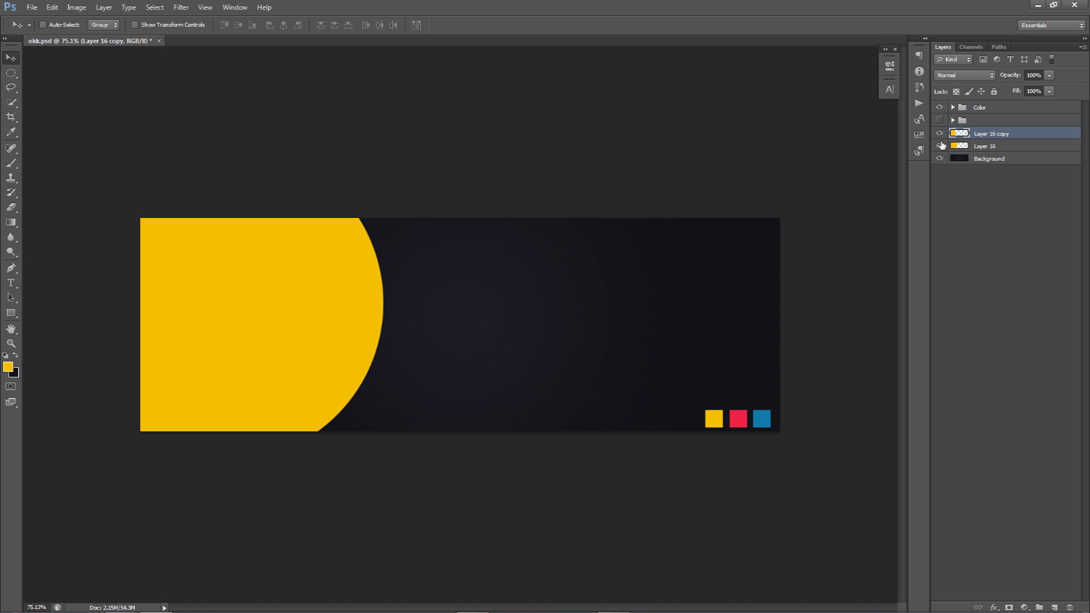
Set the blending mode of Layer 16 copy to Overlay and shift it left inside the yellow circle
left_click(960, 77)
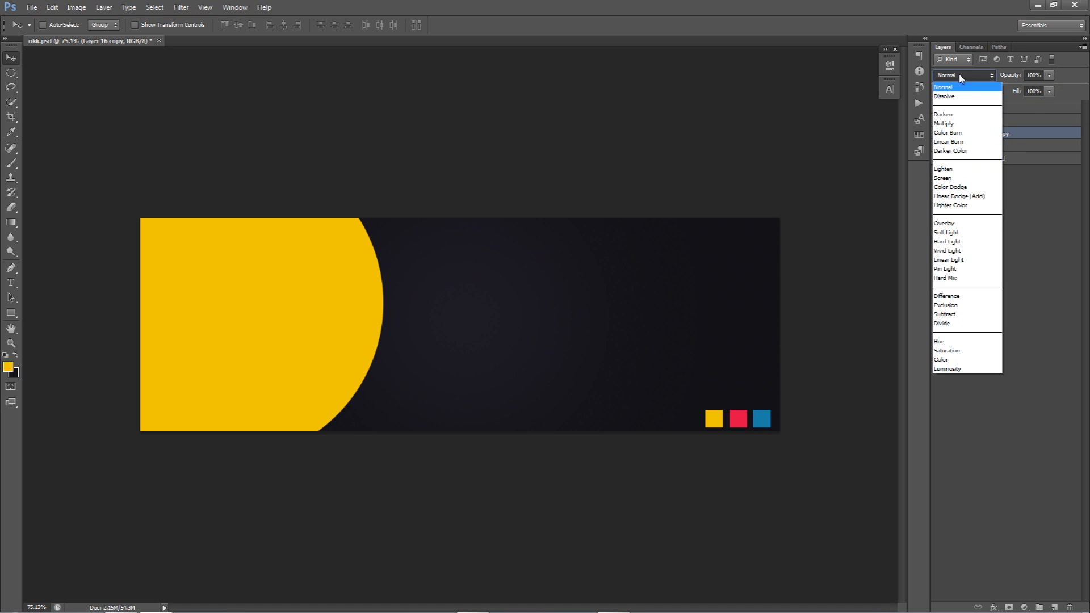
left_click(959, 225)
left_click_drag(358, 300, 357, 296)
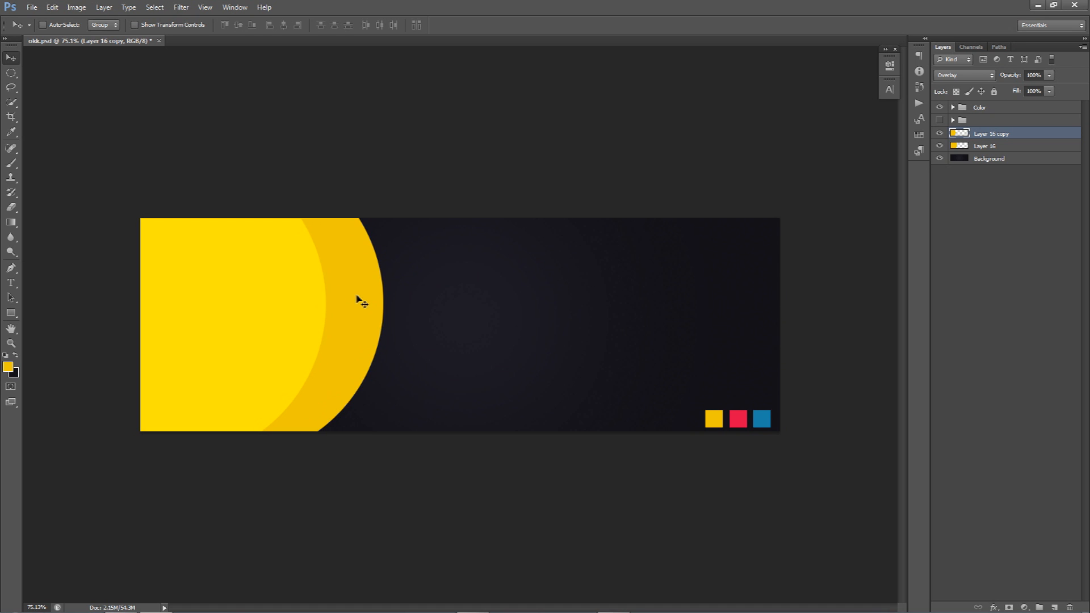
Duplicate the overlay circle, rotate the new copy and place it over the banner's upper-left corner
left_click_drag(395, 290, 331, 289)
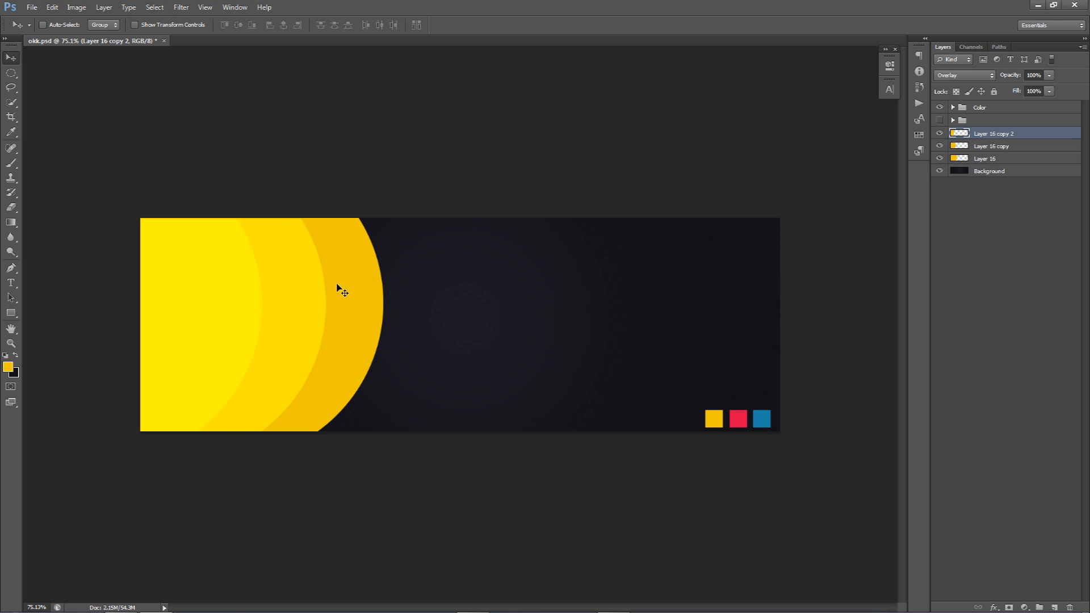
key("ctrl+t")
left_click_drag(460, 253, 511, 352)
left_click_drag(130, 271, 208, 277)
key("Return")
Duplicate Layer 16, set the new copy to Overlay and shift it left to form another inner ring
left_click(975, 158)
left_click_drag(639, 268, 479, 322, "alt")
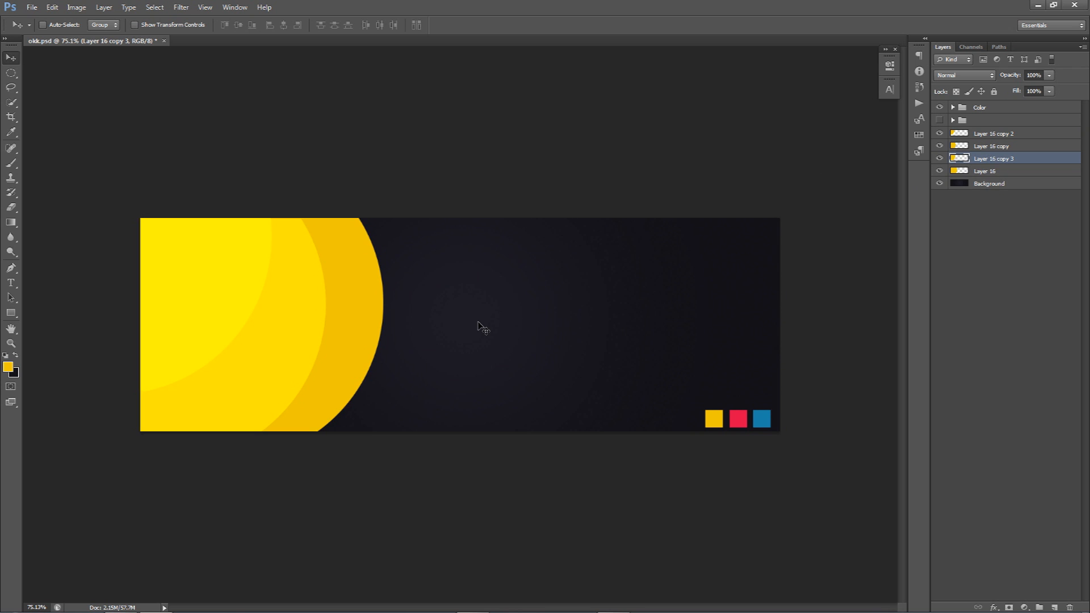
left_click(964, 76)
left_click(951, 224)
left_click_drag(404, 280, 318, 262)
scroll(258, 237, "up", 11)
left_click_drag(148, 176, 168, 179)
scroll(212, 166, "down", 8)
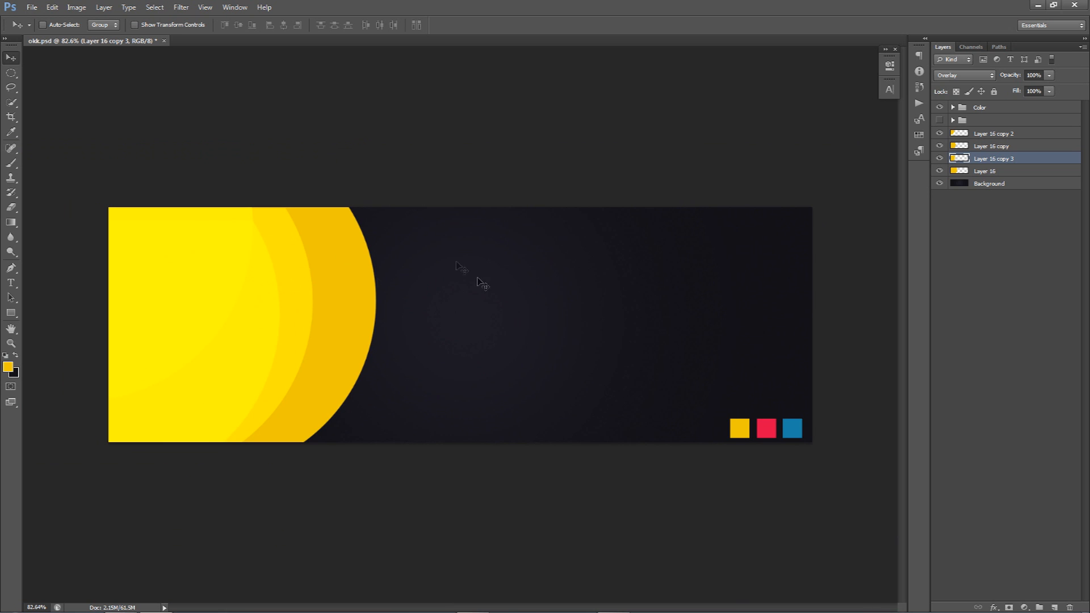
Duplicate Layer 16 copy 3, rotate the new copy and place its curve over the banner's lower-left corner
key("ctrl+j")
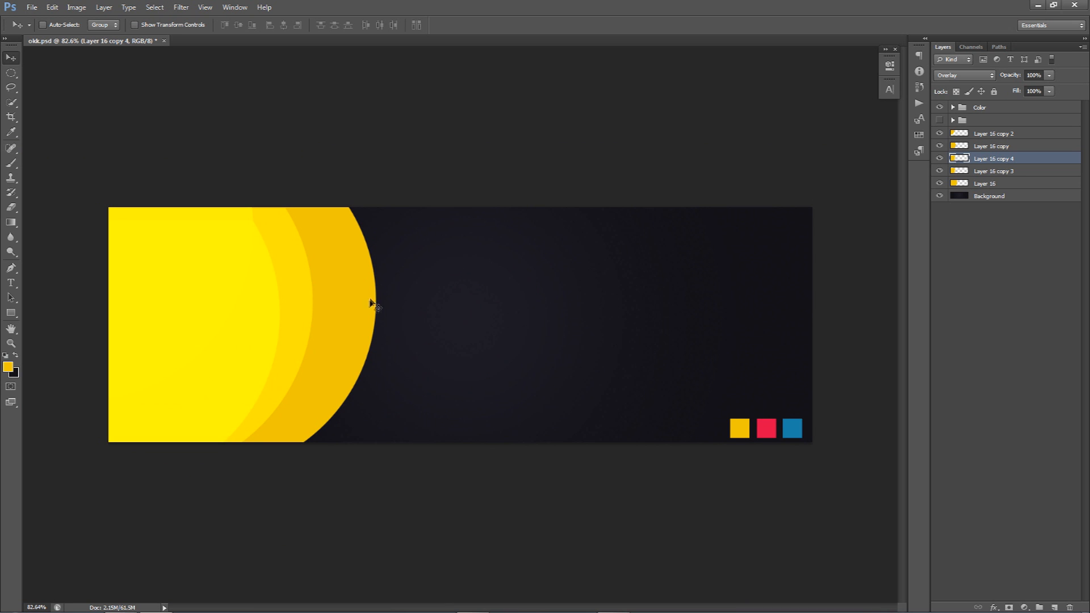
key("ctrl+t")
left_click_drag(506, 340, 316, 121)
left_click_drag(239, 344, 276, 451)
key("Return")
left_click_drag(302, 359, 250, 355)
Identify Layer 16 copy 3 by toggling its visibility and nudge it slightly to the right
left_click(939, 170)
left_click(939, 171)
left_click(965, 171)
left_click_drag(206, 221, 208, 222)
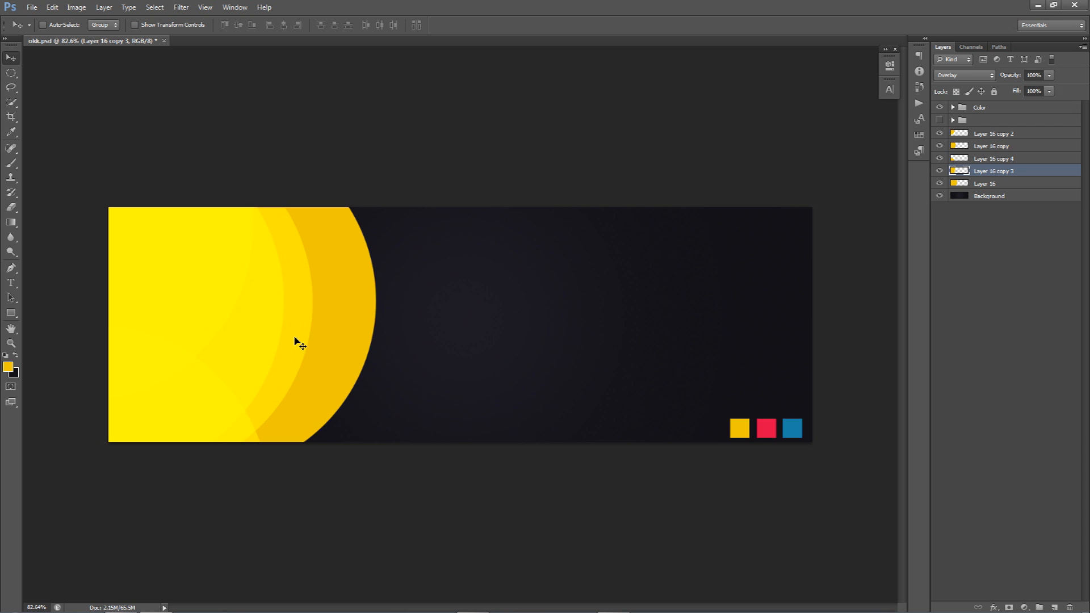
left_click(939, 183)
left_click(939, 184)
Duplicate Layer 16 copy 4, rotate the new copy by about -103° and place its curved edge across the yellow circle's lower-right side
left_click(984, 162)
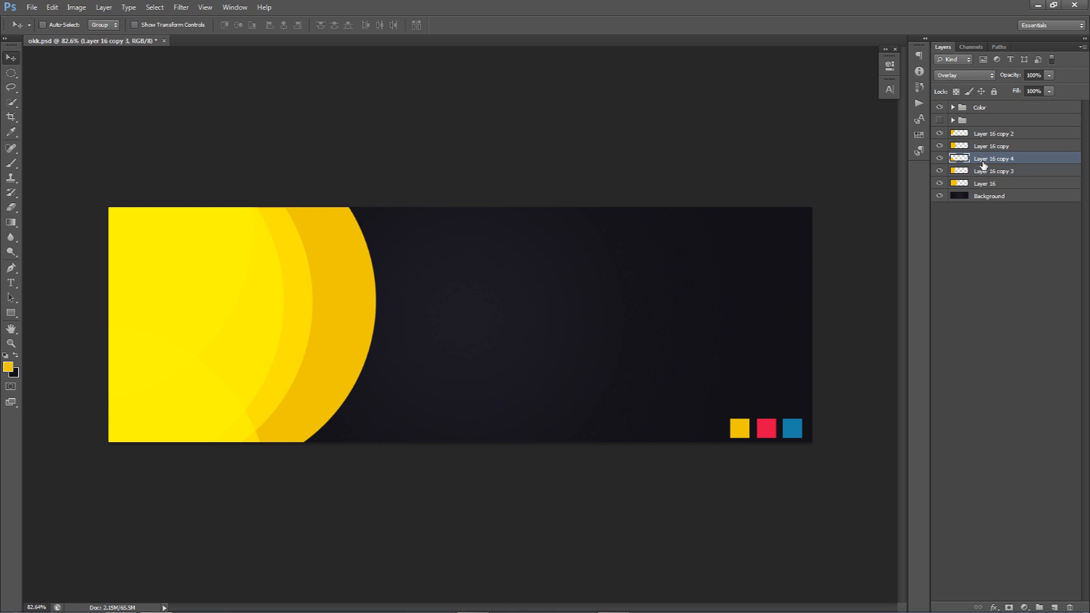
left_click_drag(429, 214, 163, 329)
key("ctrl+t")
left_click_drag(304, 357, 388, 281)
left_click_drag(653, 323, 658, 357)
left_click_drag(461, 379, 410, 409)
left_click_drag(617, 313, 566, 240)
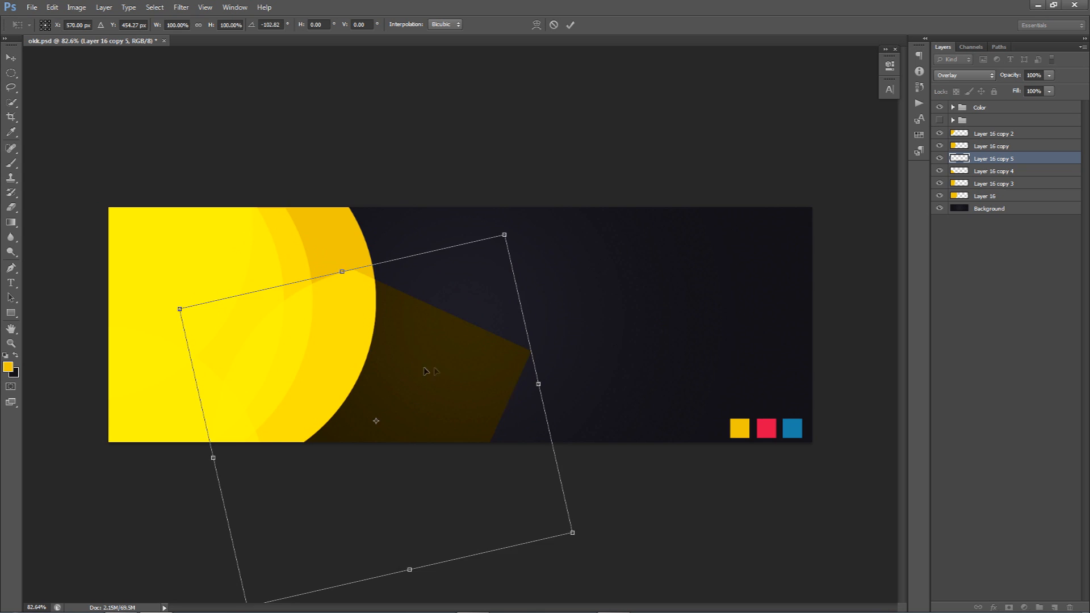
left_click_drag(410, 363, 448, 369)
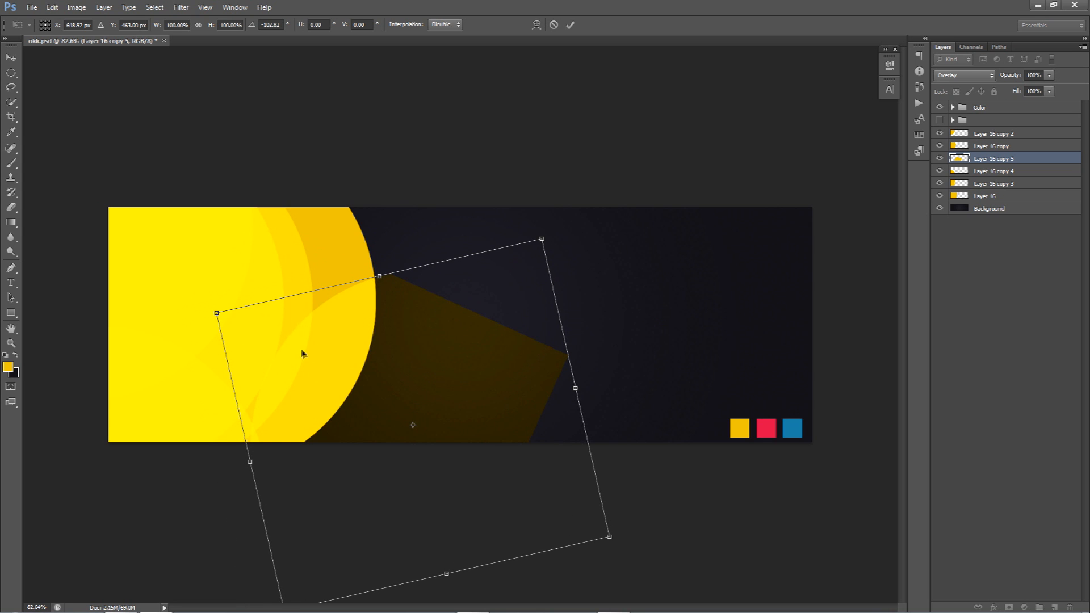
key("Return")
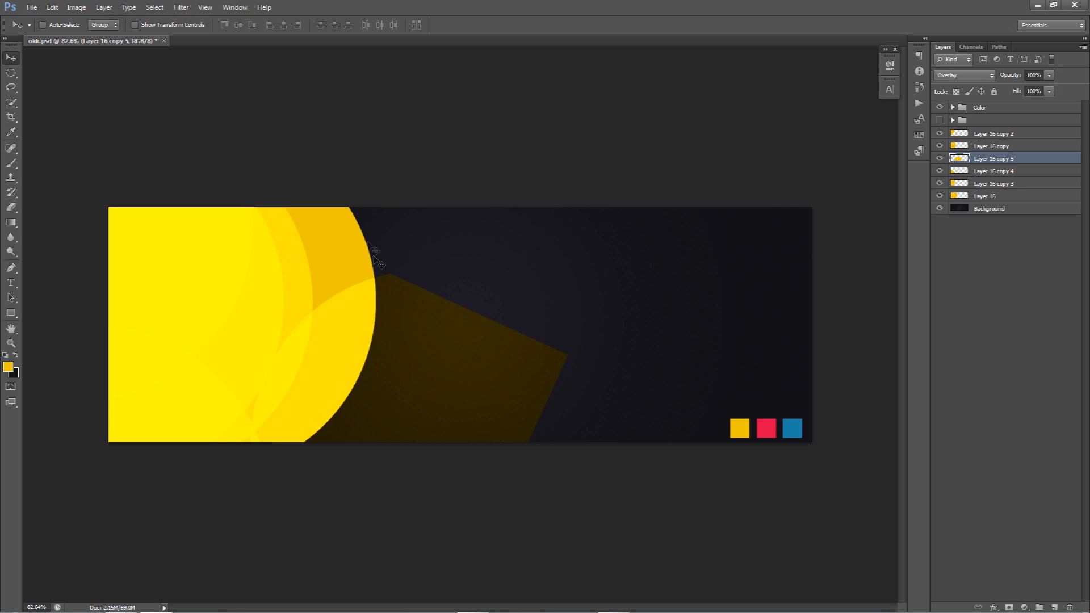
Load the outline of Layer 16's large circle as a selection and invert it to cover everything outside the circle
left_click(938, 196)
left_click(937, 197)
left_click(938, 197)
left_click(938, 196)
left_click(964, 196, "ctrl")
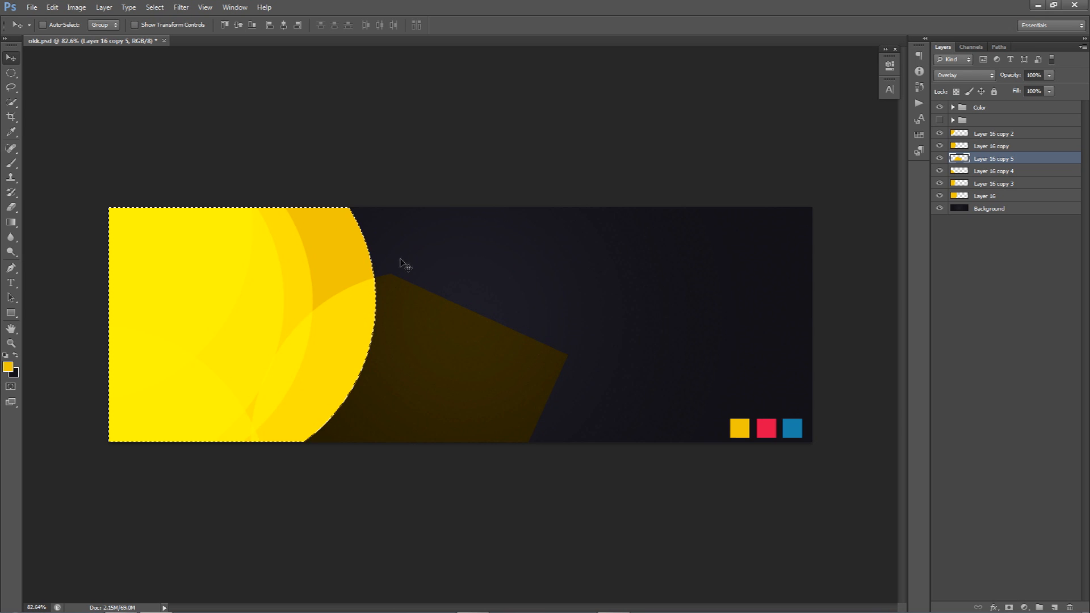
left_click_drag(11, 73, 57, 70)
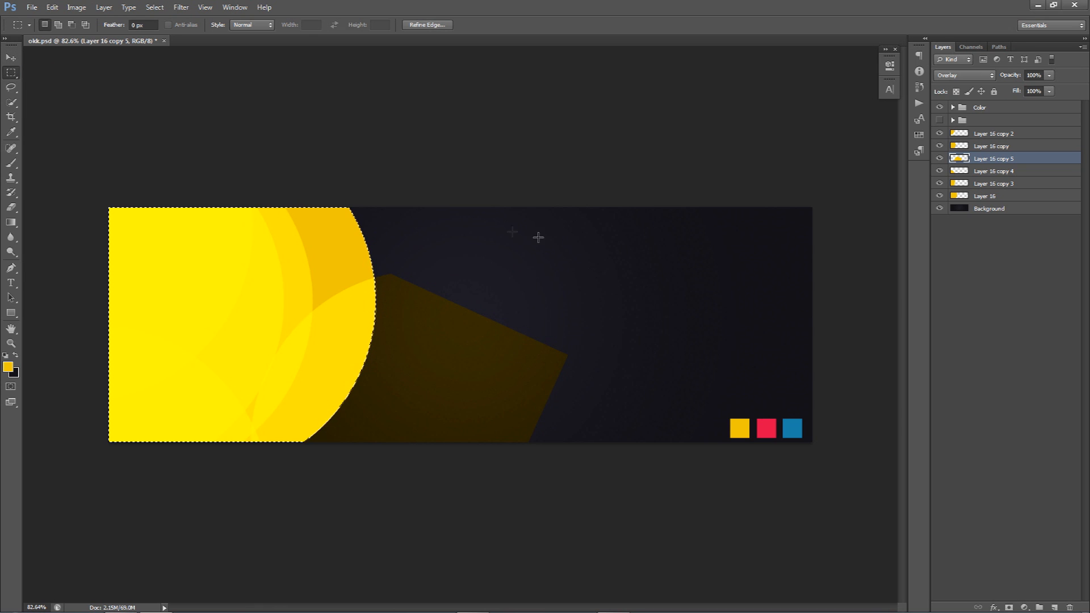
right_click(450, 232)
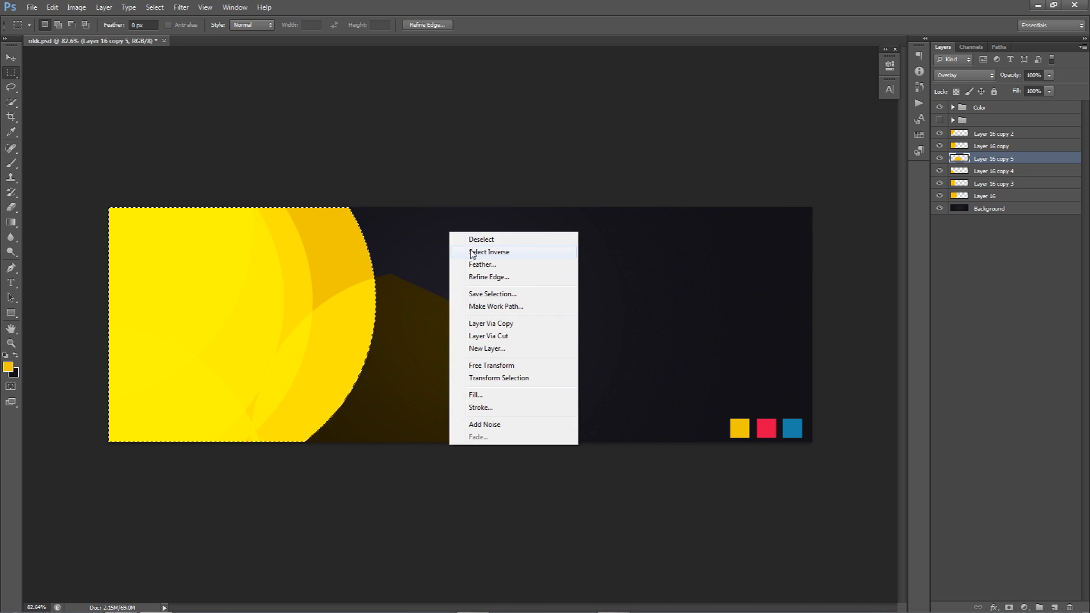
left_click(487, 253)
Delete the selected area outside the large circle from the Layer 16 copies, including the brown overhang on Layer 16 copy 5, and deselect
left_click(992, 134)
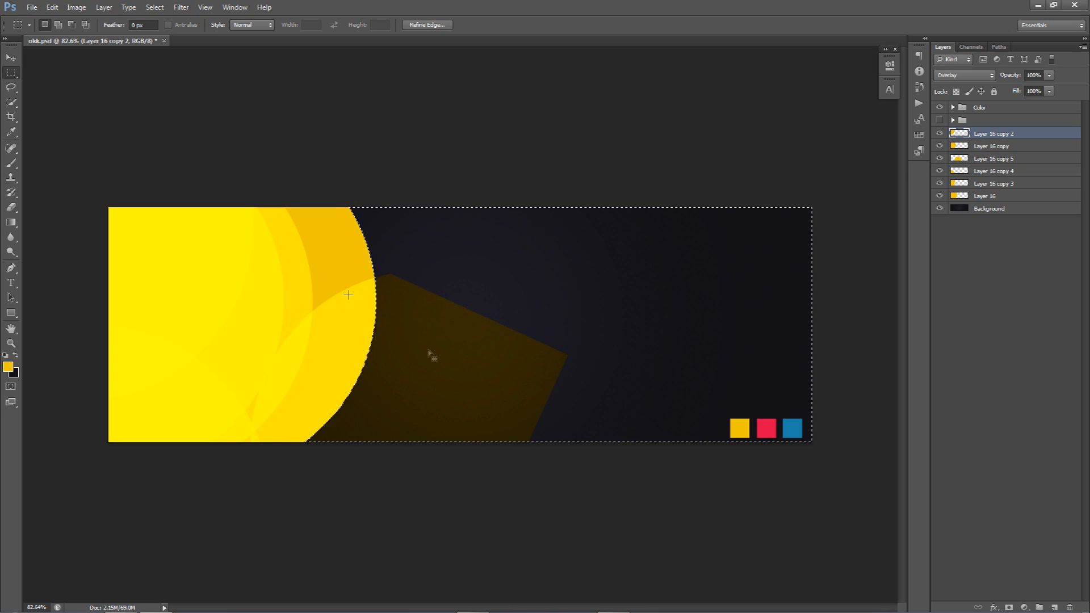
left_click(996, 149)
left_click(993, 161)
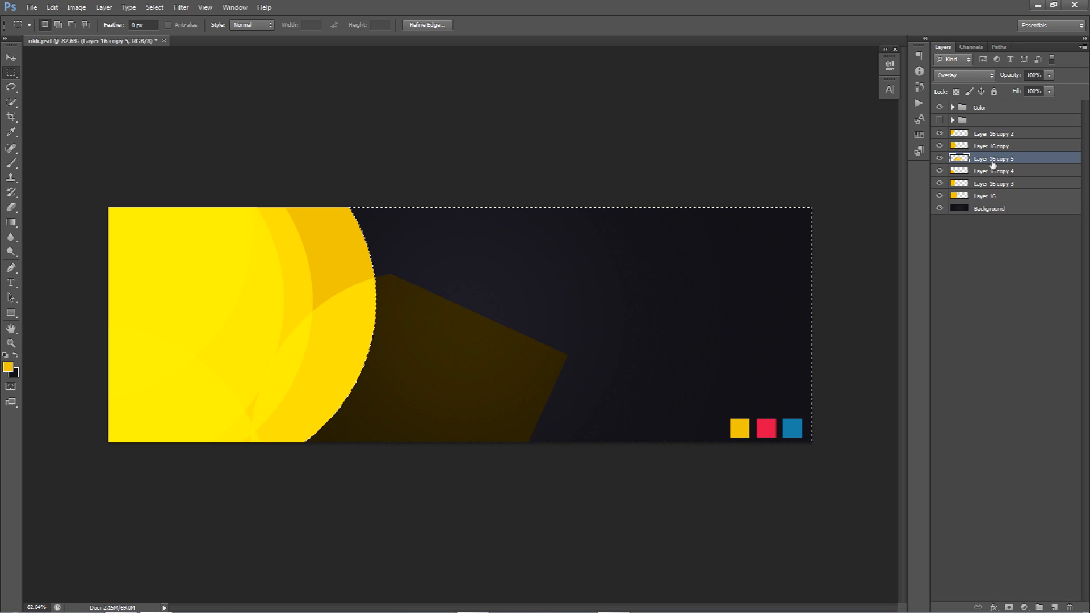
key("Delete")
left_click(992, 171)
left_click(990, 184)
left_click(989, 196)
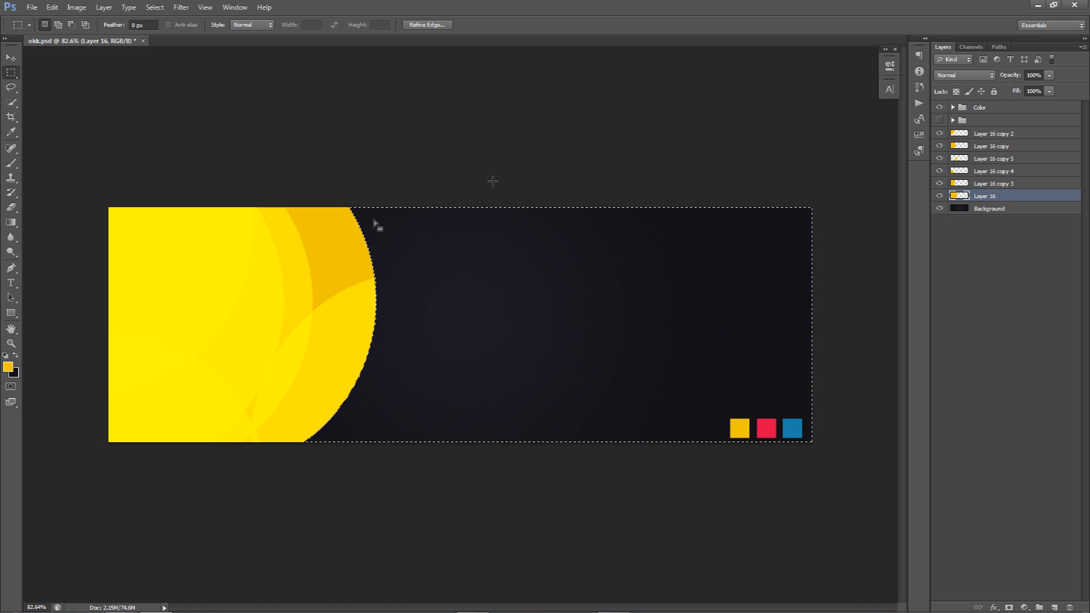
key("ctrl+d")
key("v")
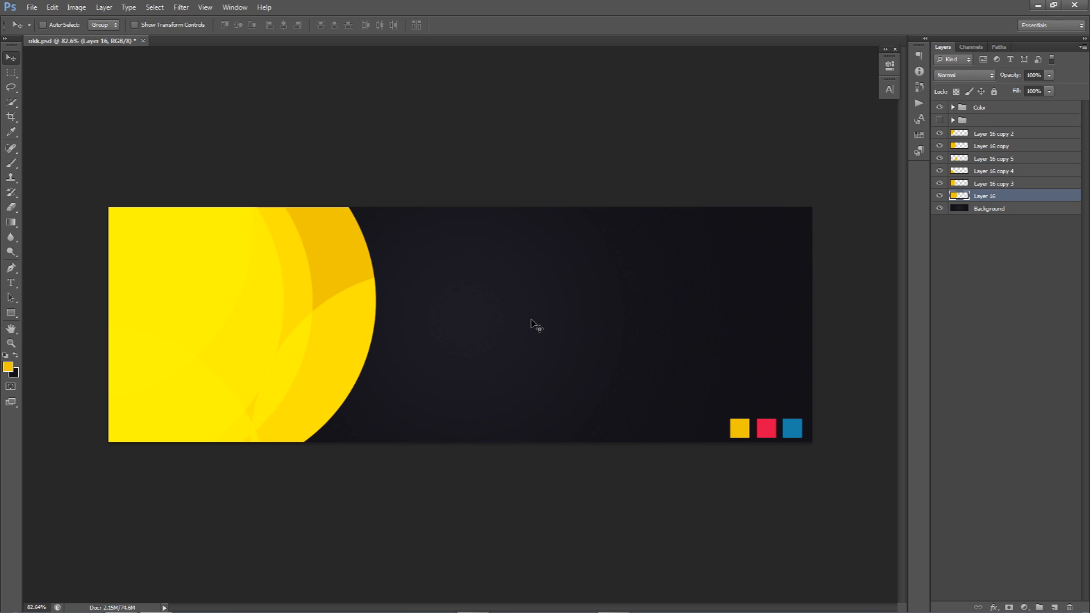
Group Layer 16 and its five copies into one layer group
left_click(990, 135, "shift")
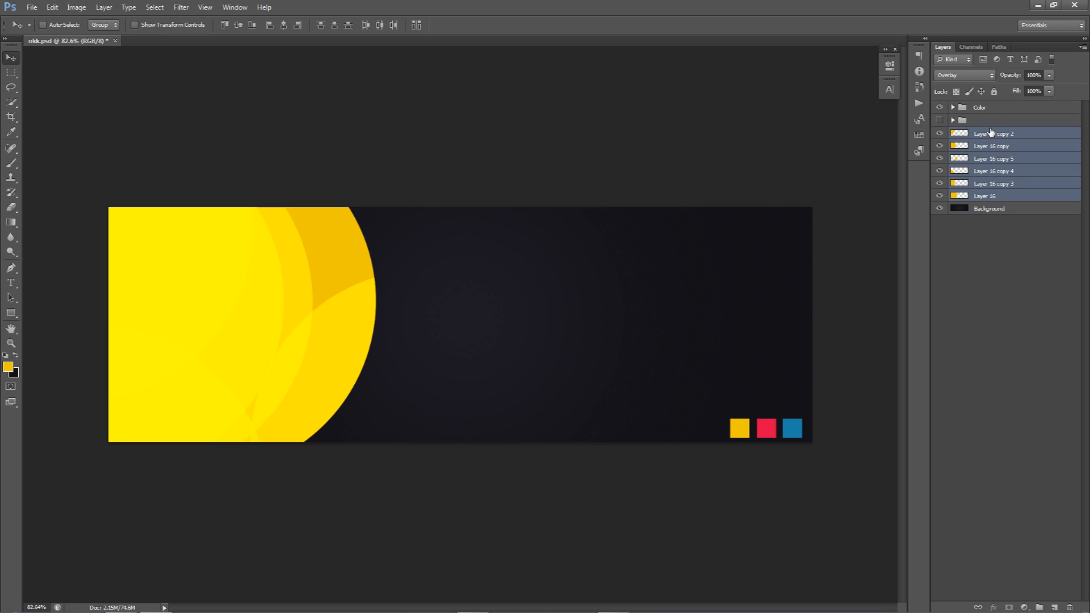
left_click(997, 135)
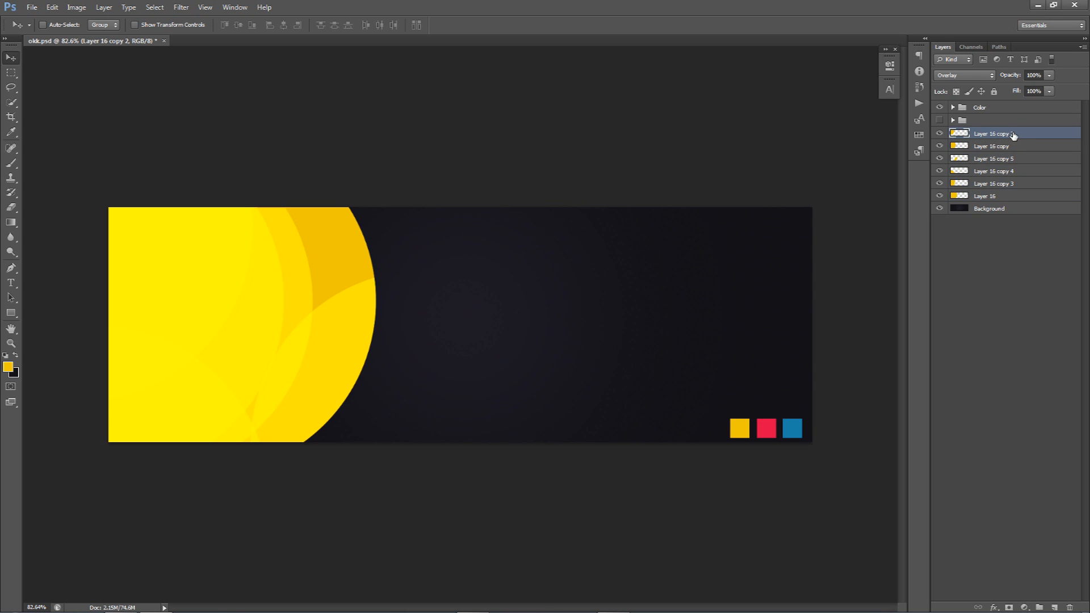
left_click(993, 197, "shift")
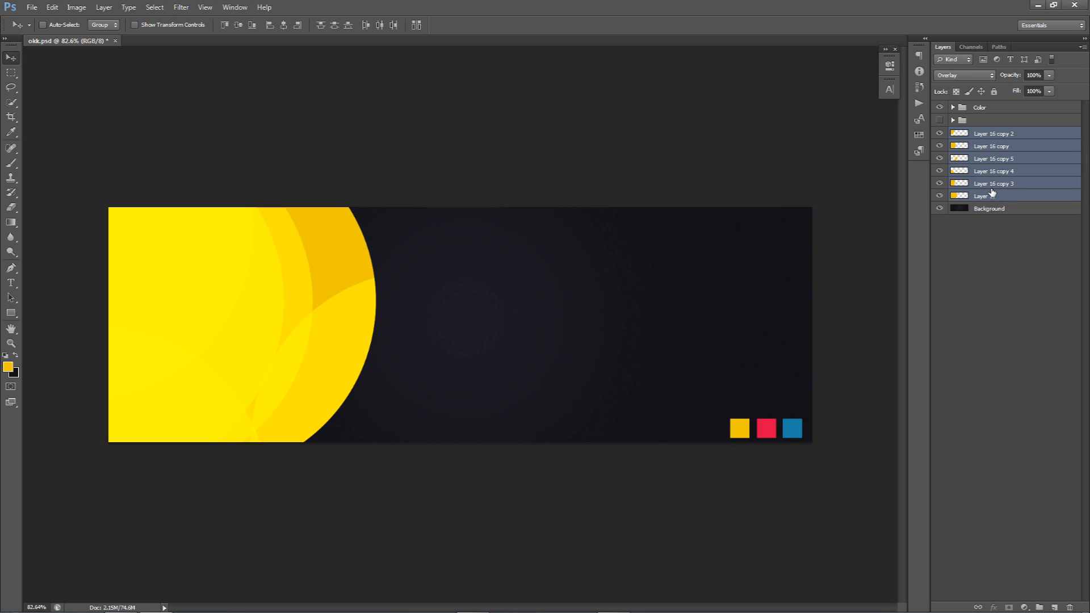
key("ctrl+g")
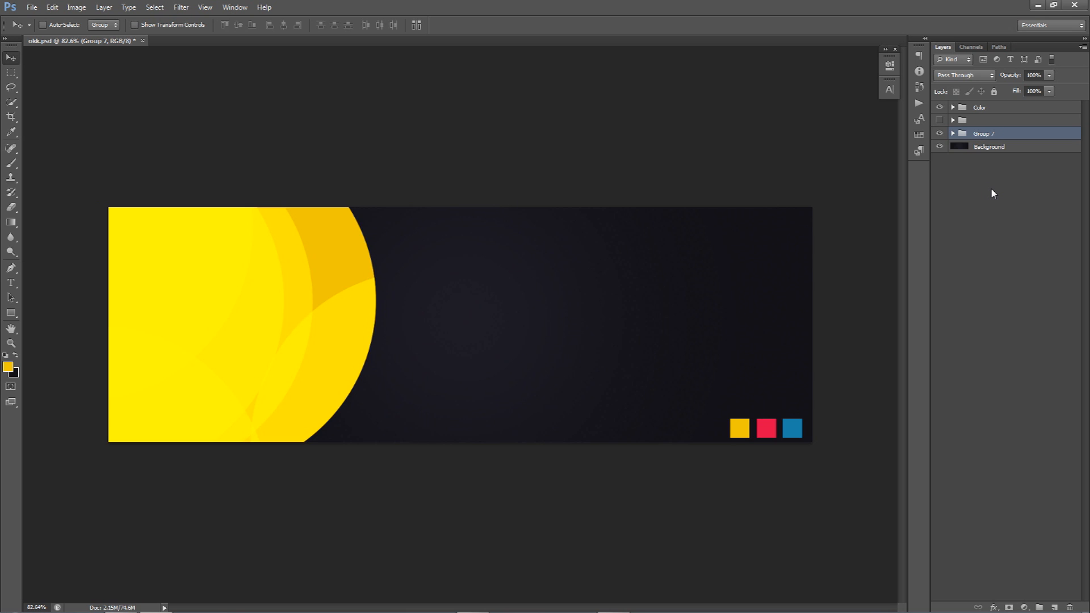
Duplicate Group 7, place the copy beneath the original in the layer stack and shift it toward the banner's lower right
key("ctrl+j")
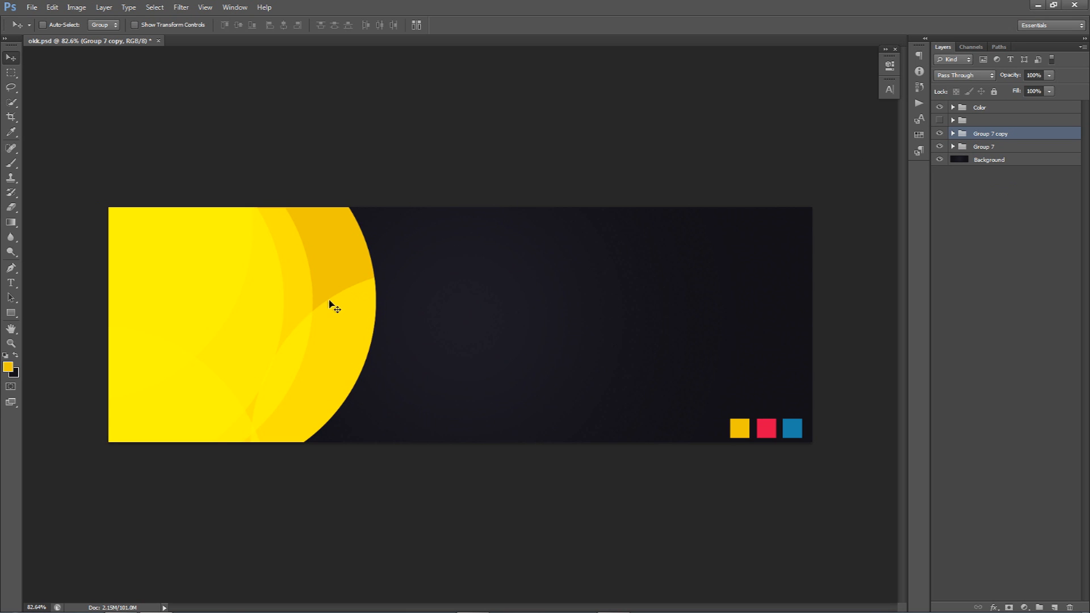
left_click_drag(1002, 148, 1002, 154)
left_click_drag(326, 331, 418, 399)
Rotate Group 7 copy counterclockwise and position it as a second circle emerging at the large circle's lower right
key("ctrl+t")
left_click_drag(652, 285, 684, 267)
left_click_drag(766, 294, 628, 184)
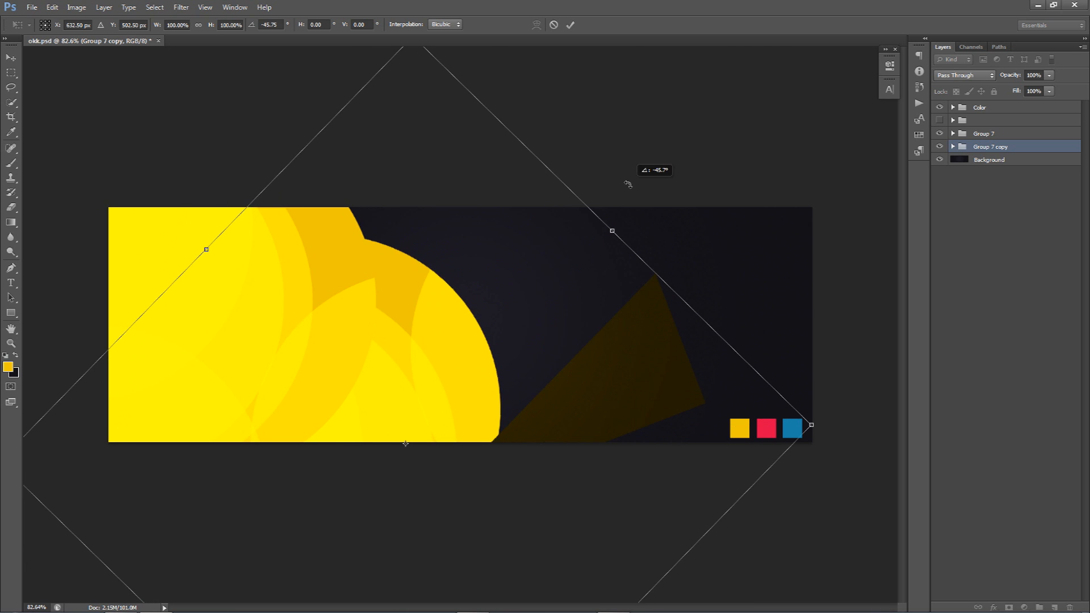
left_click_drag(500, 295, 492, 346)
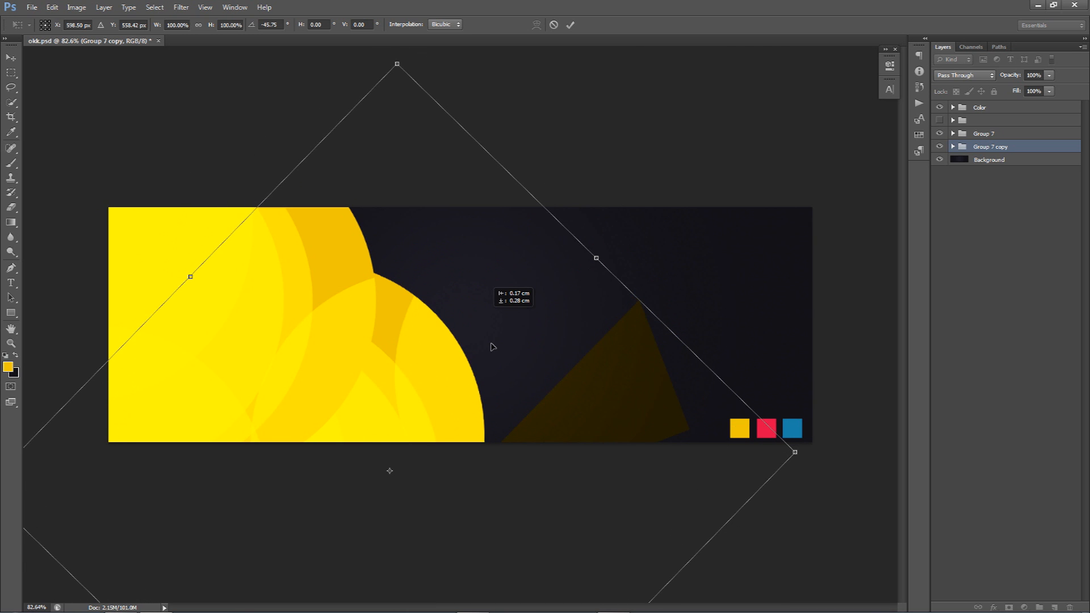
left_click_drag(633, 303, 598, 216)
left_click_drag(556, 361, 590, 367)
key("Return")
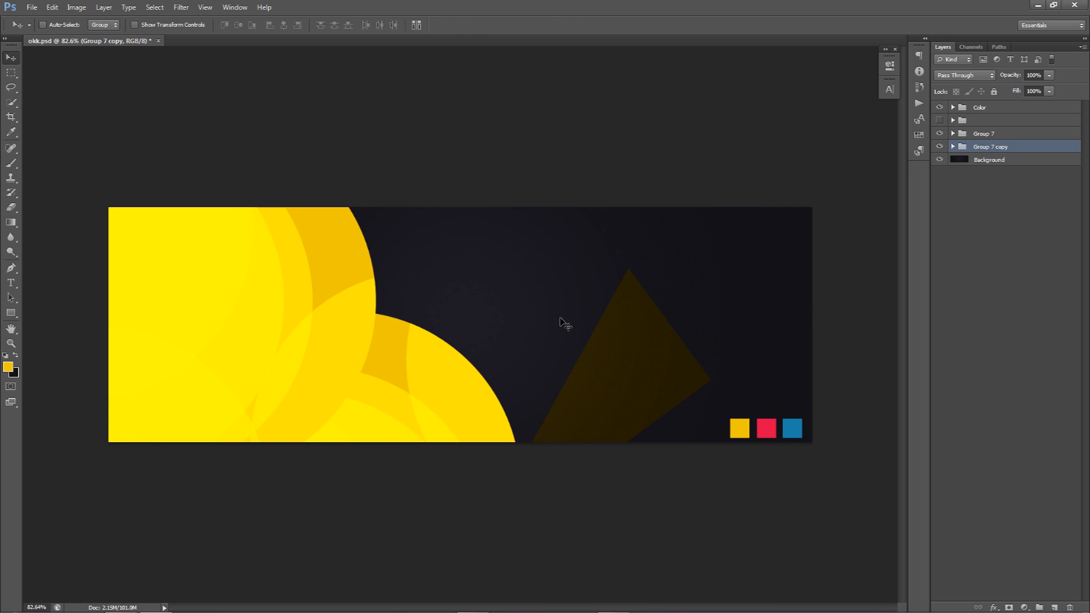
Load the outline of Layer 16 inside Group 7 copy as a selection and invert it
left_click(953, 147)
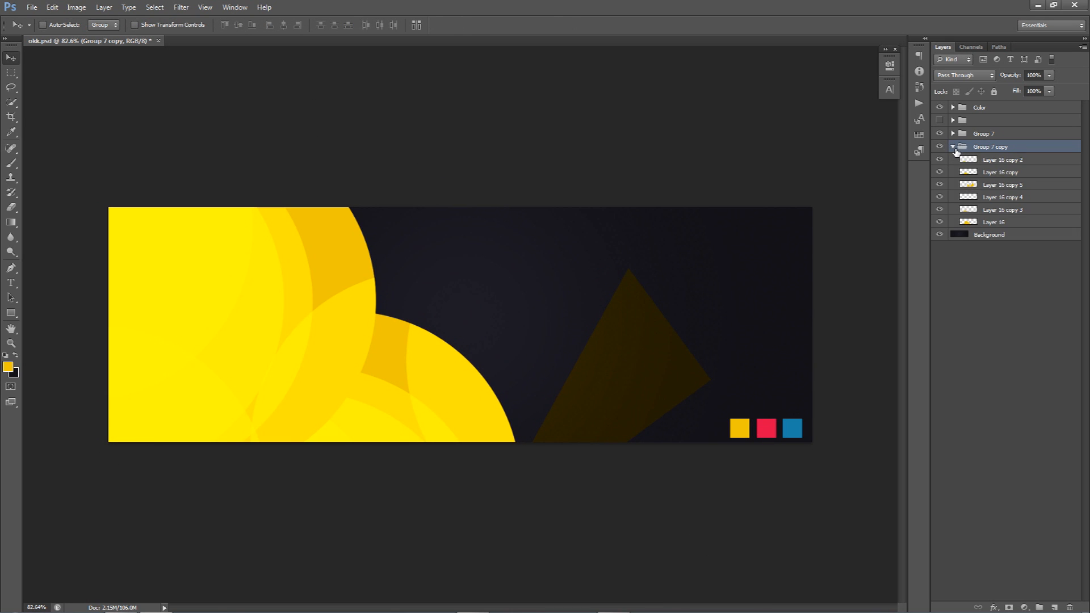
left_click(968, 221, "ctrl")
key("m")
right_click(618, 306)
left_click(639, 328)
Delete the brown overhang outside the second circle from Group 7 copy's layers, deselect and collapse the group
left_click(986, 162)
key("v")
left_click(989, 175)
left_click(988, 186)
key("Delete")
left_click(987, 198)
left_click(989, 212)
left_click(992, 221)
key("ctrl+d")
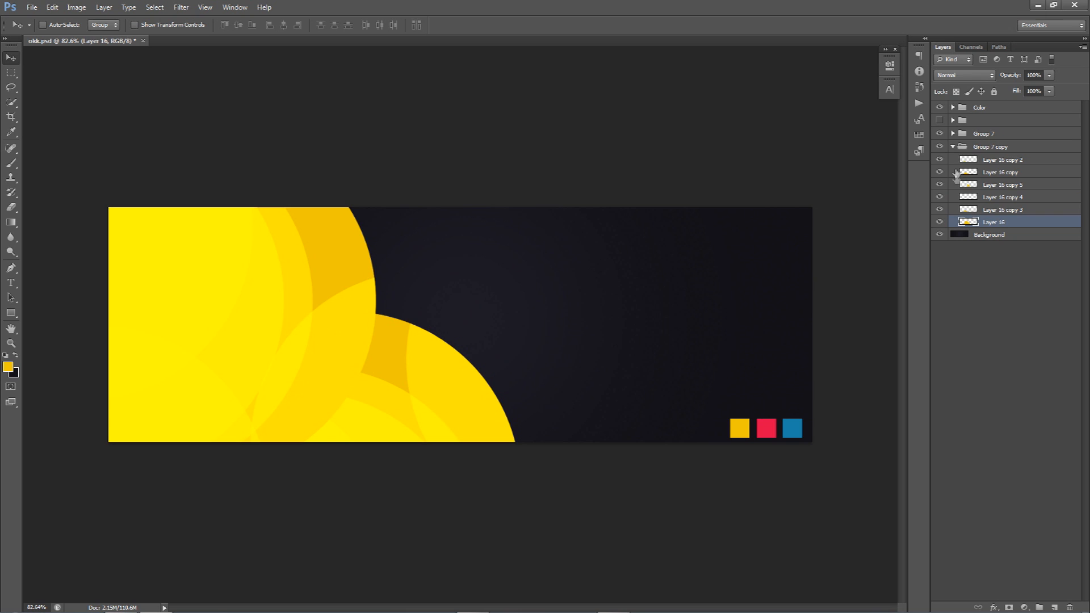
left_click(953, 146)
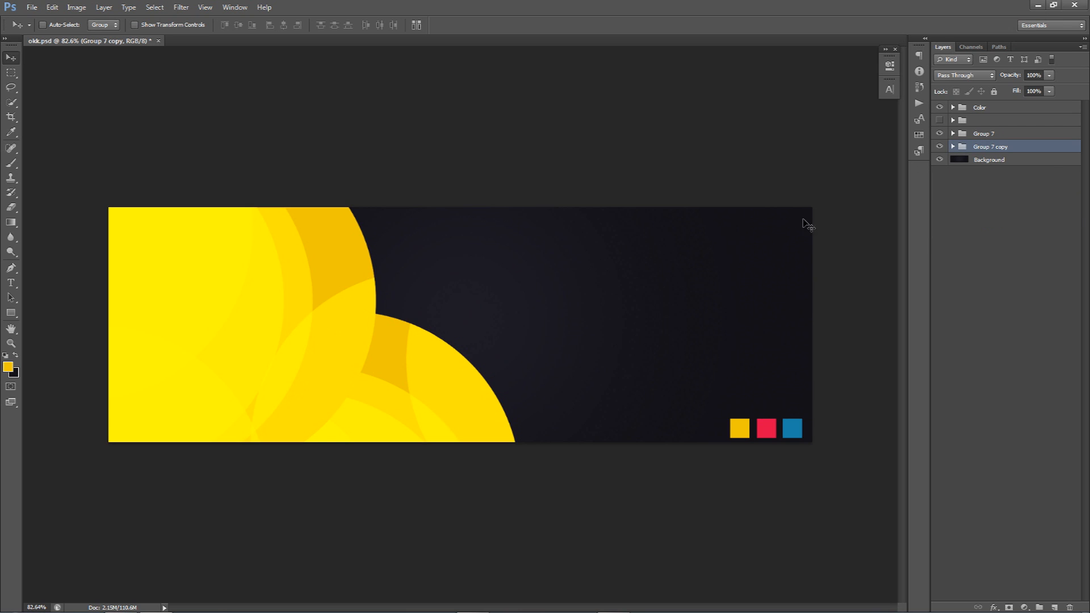
Duplicate Group 7 and merge the duplicate group into a single layer
left_click(984, 136)
key("ctrl+j")
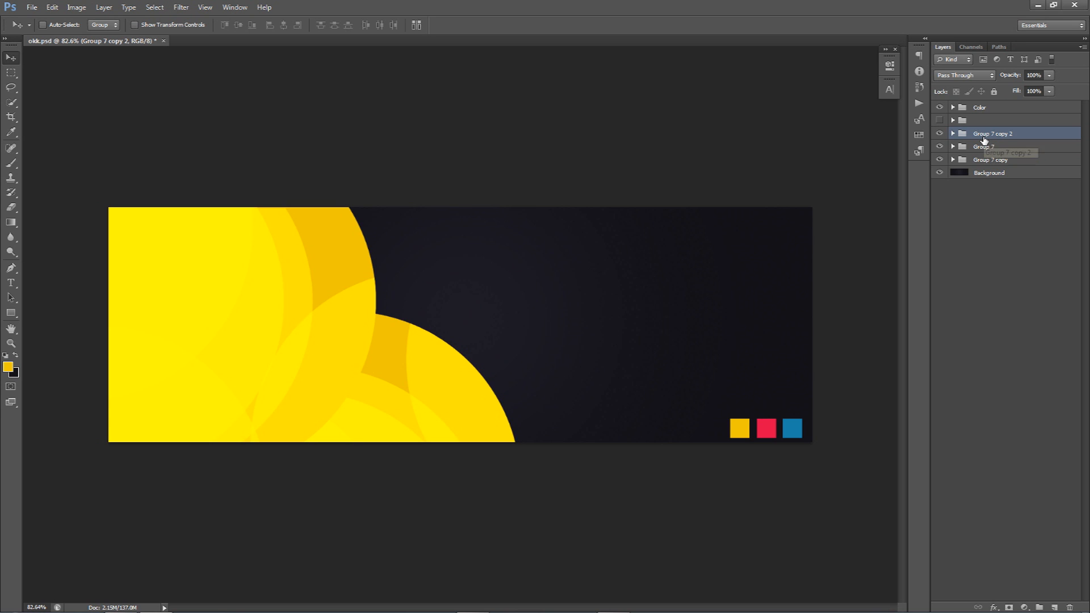
key("ctrl+e")
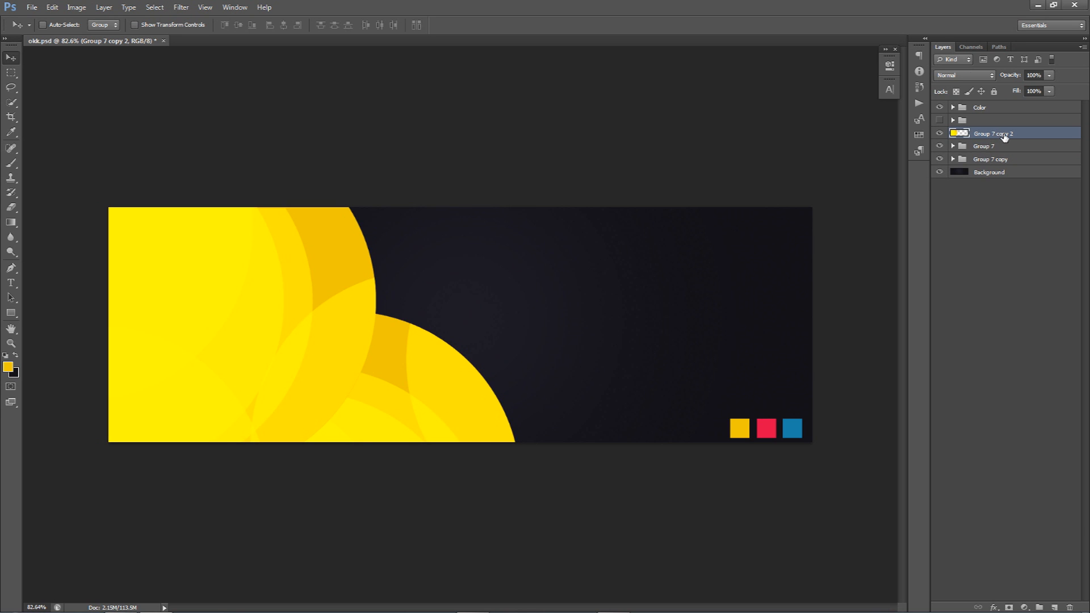
right_click(1003, 138)
left_click(724, 243)
left_click(953, 146)
left_click(953, 146)
right_click(961, 146)
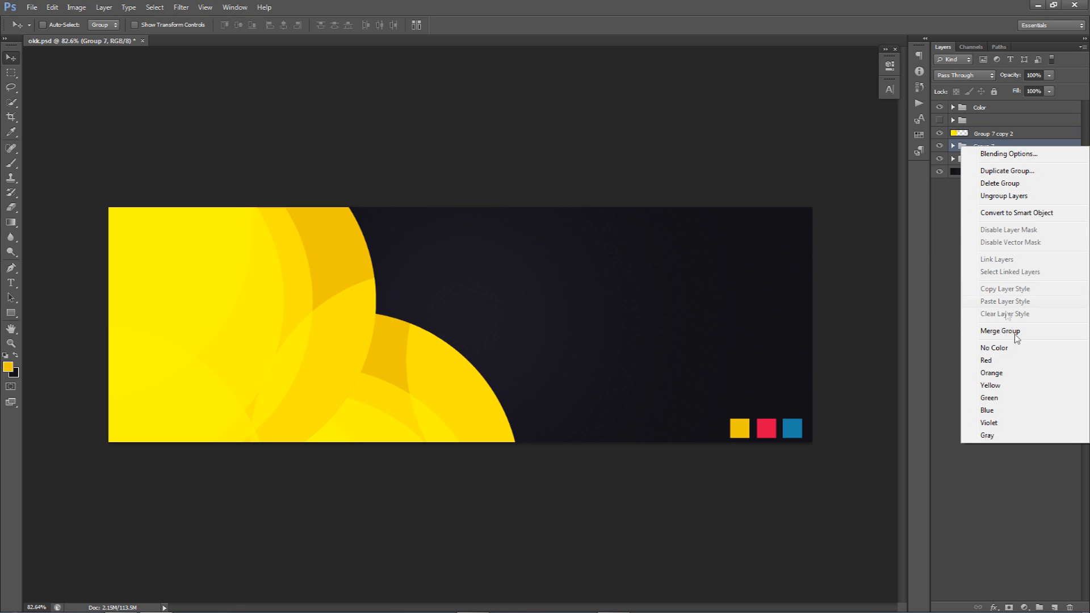
left_click(981, 134)
left_click(981, 133)
left_click_drag(490, 310, 592, 316)
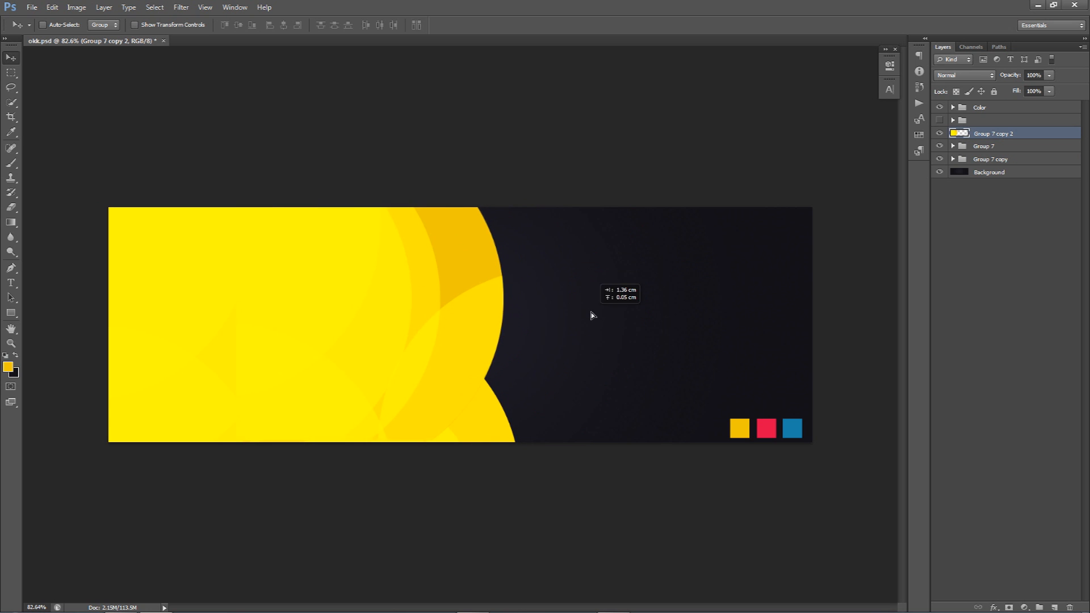
key("ctrl+z")
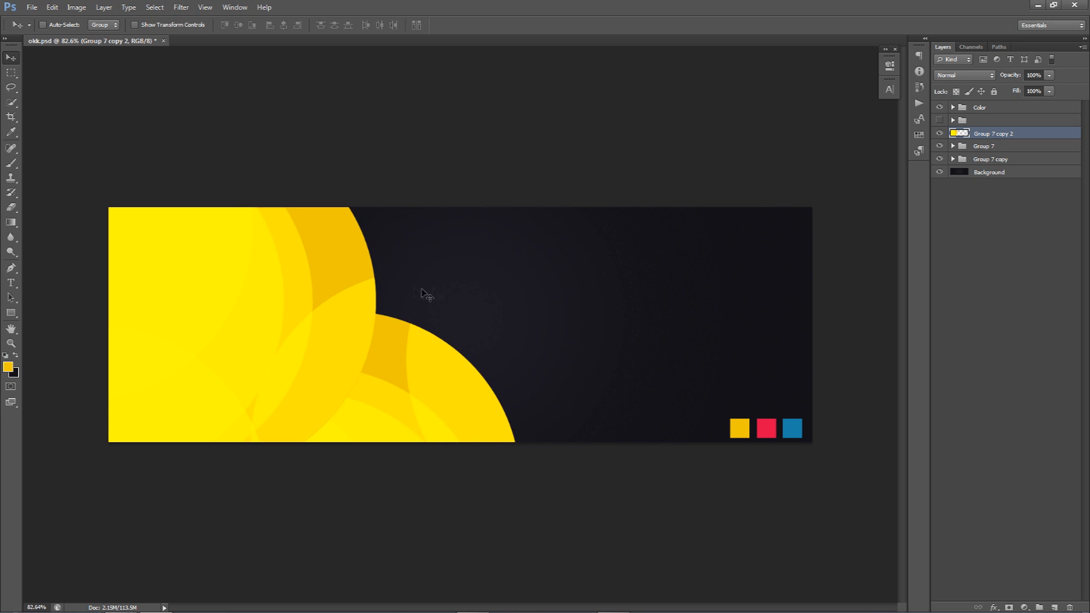
Transform the merged Group 7 copy 2 layer, rotating it and placing it inside the lower left of the large circle
key("ctrl+t")
left_click_drag(470, 284, 341, 271)
key("Return")
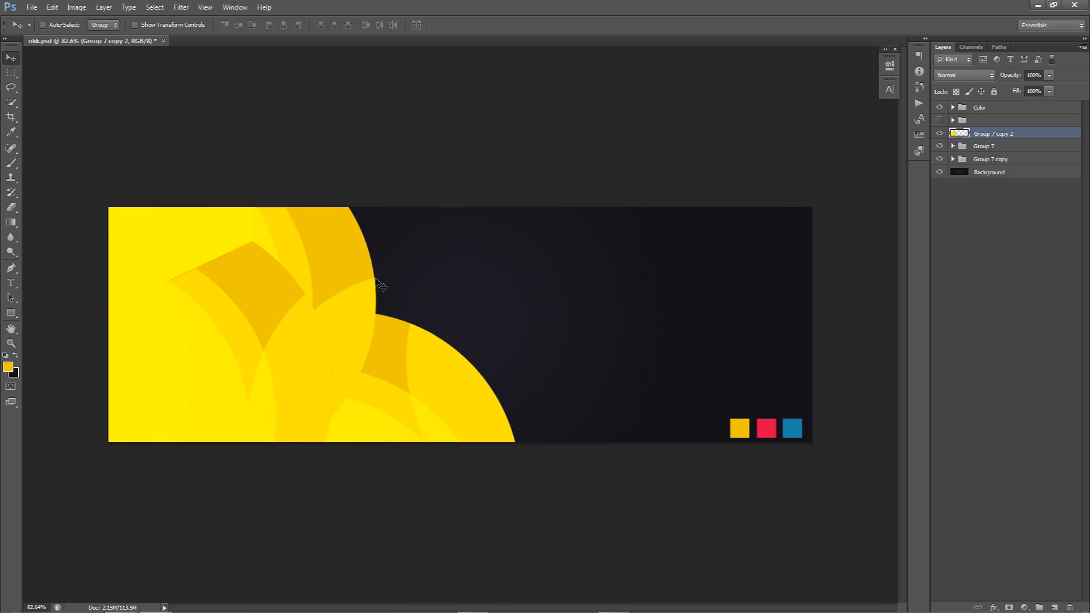
Move Group 7 copy 2 slightly up and warp it into a twisted, folded ribbon shape within the large circle
key("ctrl+t")
left_click_drag(279, 349, 278, 334)
right_click(283, 327)
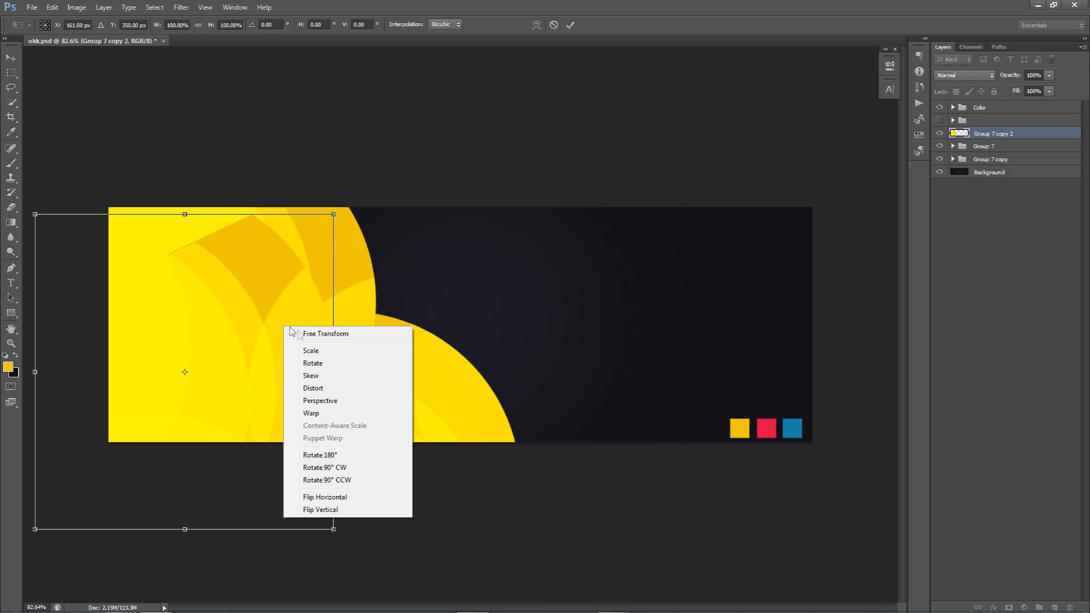
left_click(319, 414)
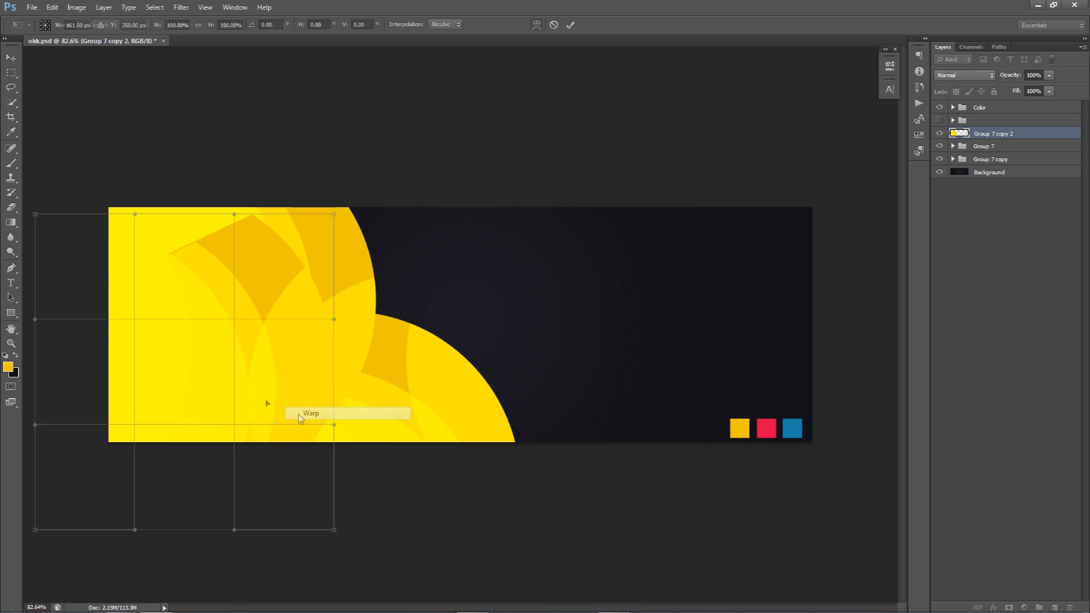
mouse_move(270, 342)
left_mouse_down()
mouse_move(282, 275)
mouse_move(263, 328)
left_mouse_up()
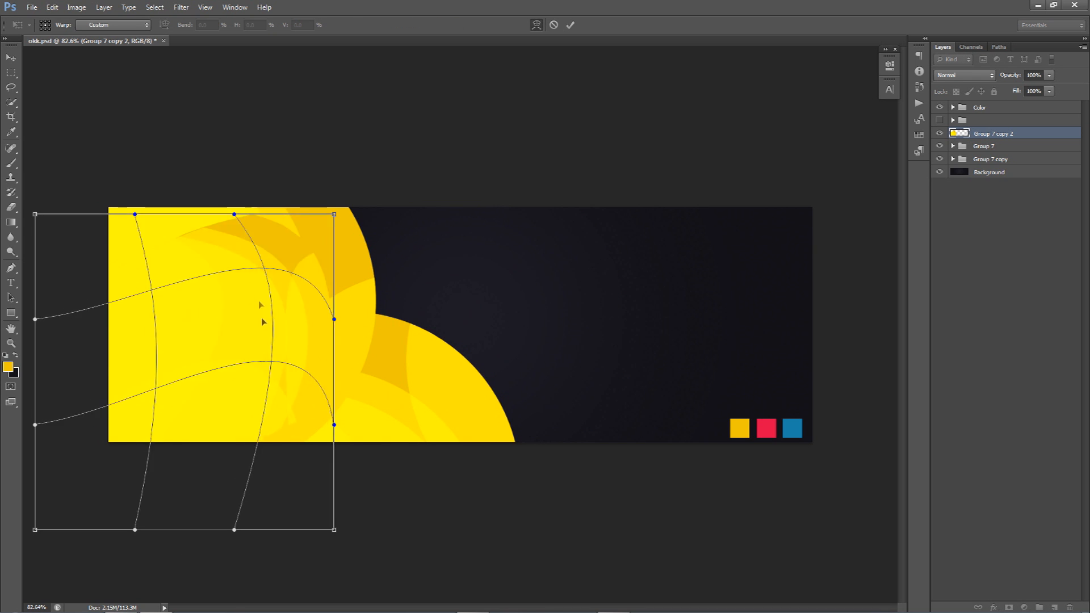
left_click_drag(234, 214, 218, 260)
left_click_drag(154, 372, 178, 542)
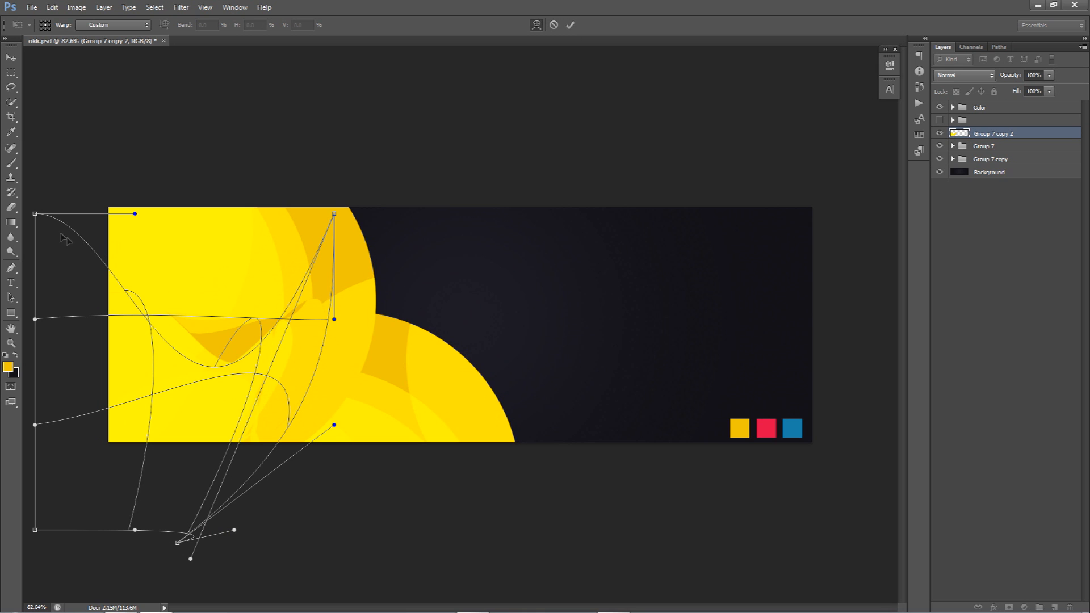
left_click_drag(36, 215, 149, 165)
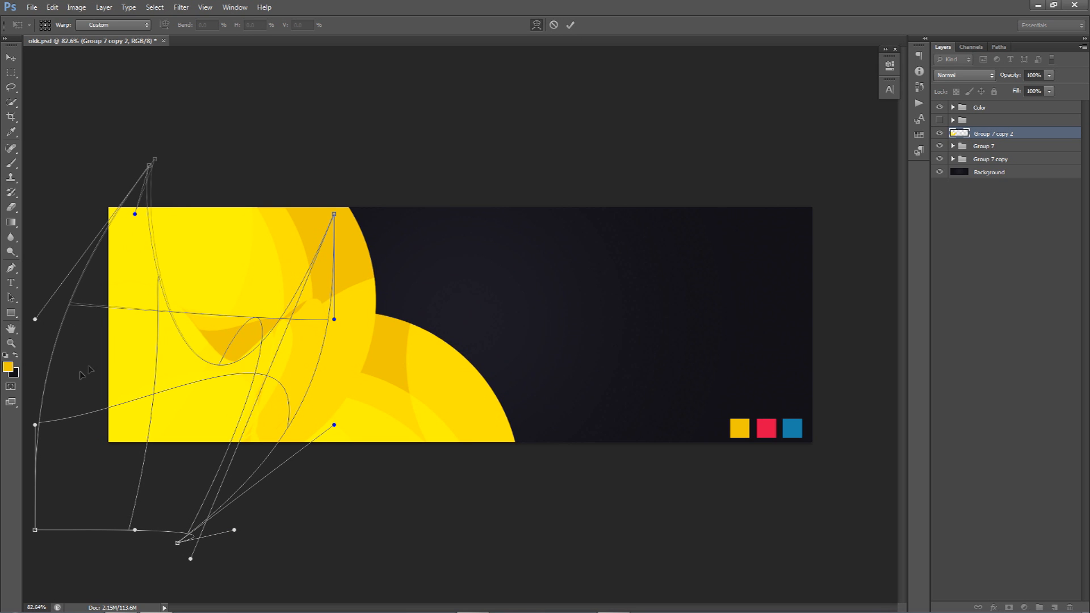
left_click_drag(40, 423, 216, 384)
left_click_drag(285, 413, 288, 406)
left_click(570, 25)
Reposition the warped Group 7 copy 2 inside the large circle and fade its left side with a soft 431 px Eraser
left_click_drag(207, 308, 233, 325)
key("e")
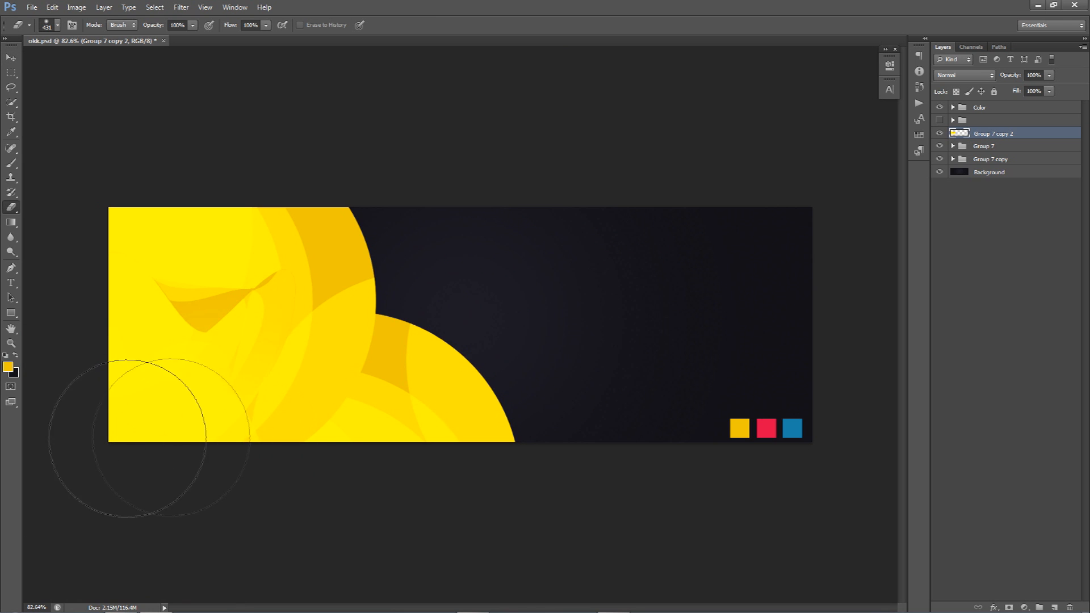
left_click_drag(158, 231, 125, 343)
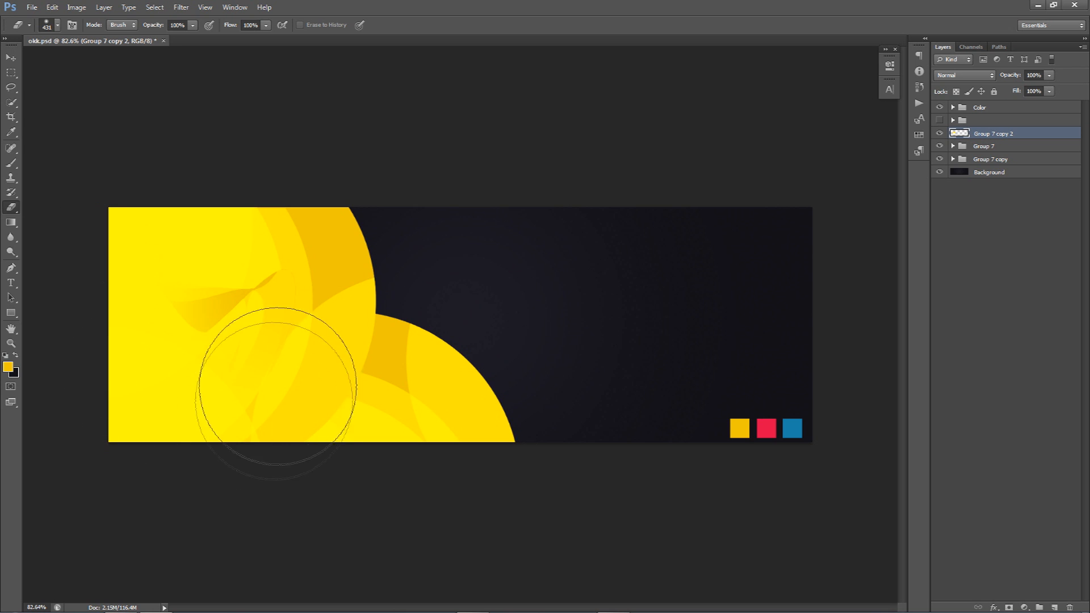
Duplicate the warped Group 7 copy 2, enlarge the duplicate to about 177% and rotate it counterclockwise
key("v")
mouse_move(299, 343)
left_mouse_down()
mouse_move(275, 356)
mouse_move(265, 325)
mouse_move(185, 231)
left_mouse_up()
key("ctrl+t")
left_click_drag(346, 250, 228, 417)
left_click_drag(245, 309, 364, 310)
left_click_drag(419, 336, 318, 187)
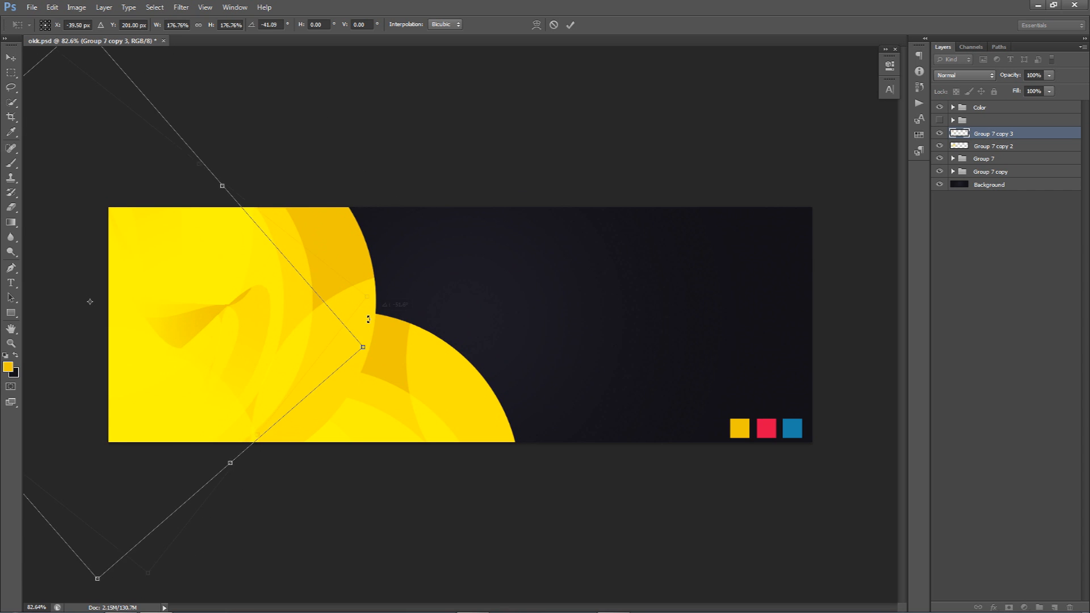
key("Return")
Move Group 7 copy 3 so its fold meets the banner's lower edge and clean up its stray edges with the Eraser
mouse_move(161, 323)
left_mouse_down()
mouse_move(275, 365)
mouse_move(254, 375)
mouse_move(377, 384)
left_mouse_up()
key("e")
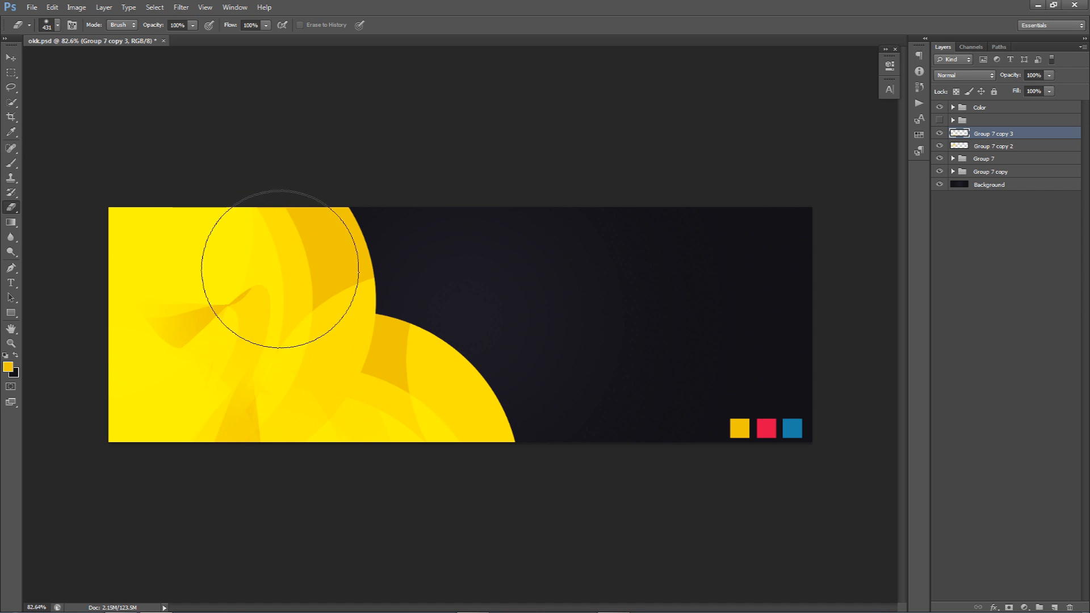
key("v")
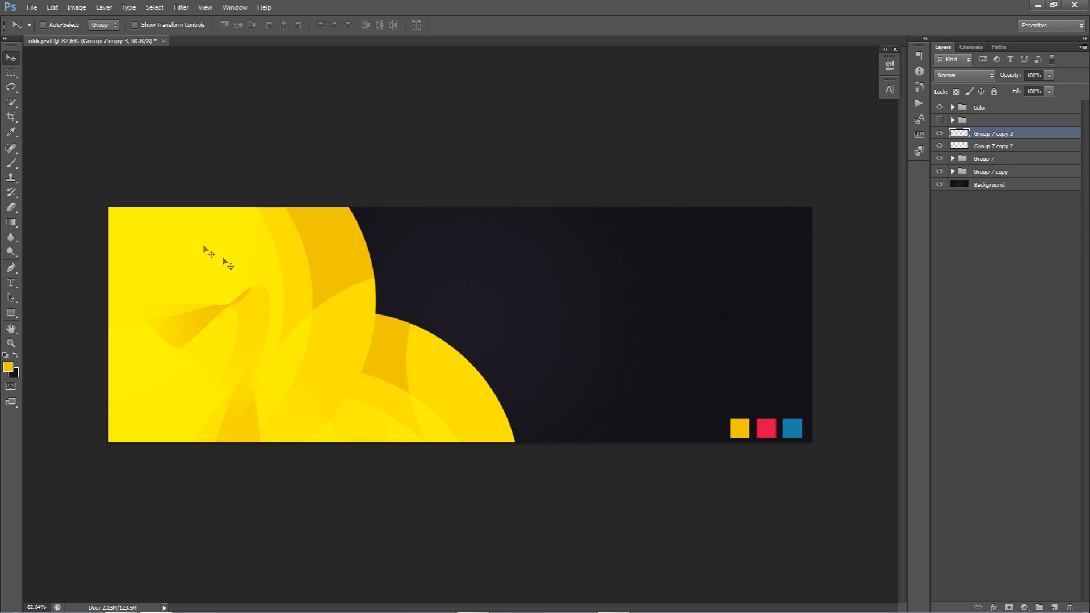
Make another duplicate of Group 7 and flatten it into one layer beneath the two warped copies
left_click(986, 165)
key("ctrl+j")
key("ctrl+e")
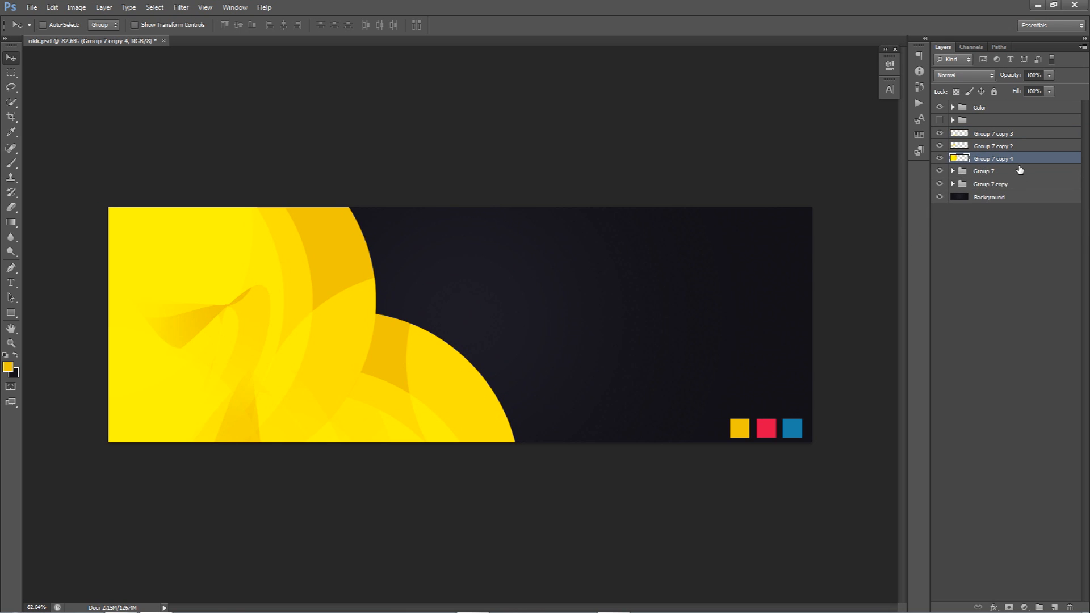
Warp Group 7 copy 4 into a curved fold sweeping across the upper part of the yellow circles
key("ctrl+t")
right_click(420, 278)
right_click(316, 299)
left_click(397, 385)
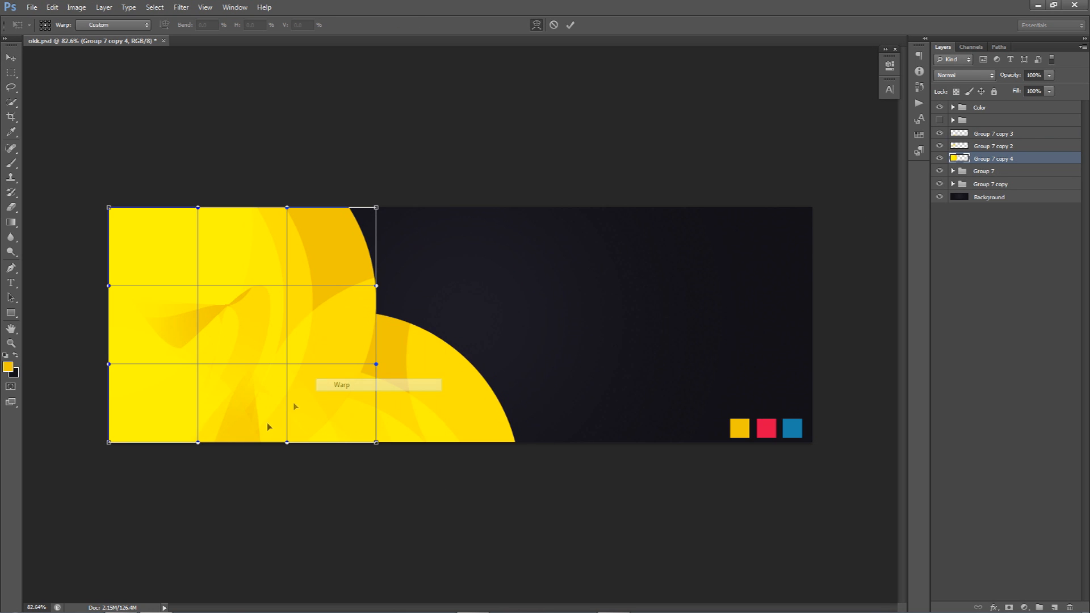
left_click_drag(170, 243, 164, 63)
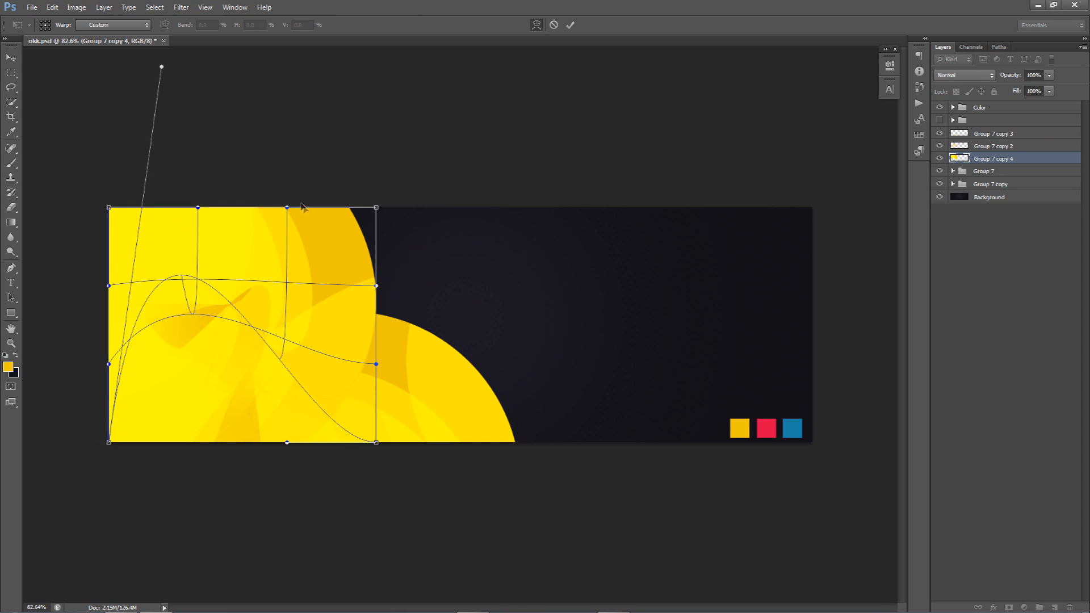
left_click_drag(283, 214, 10, 187)
left_click_drag(218, 315, 279, 370)
left_click_drag(161, 67, 158, 273)
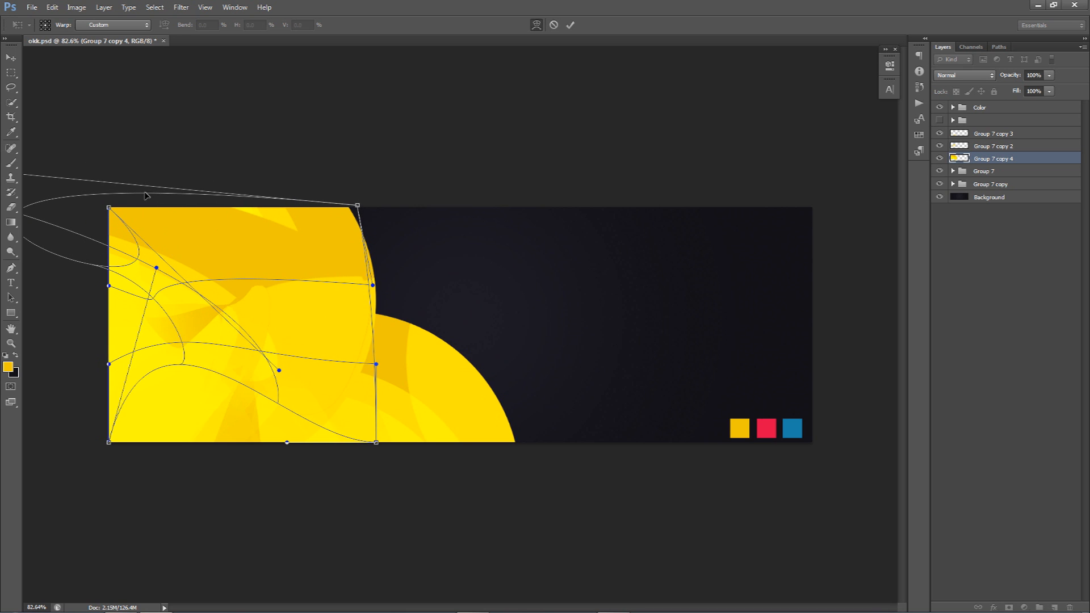
scroll(116, 197, "down", 5)
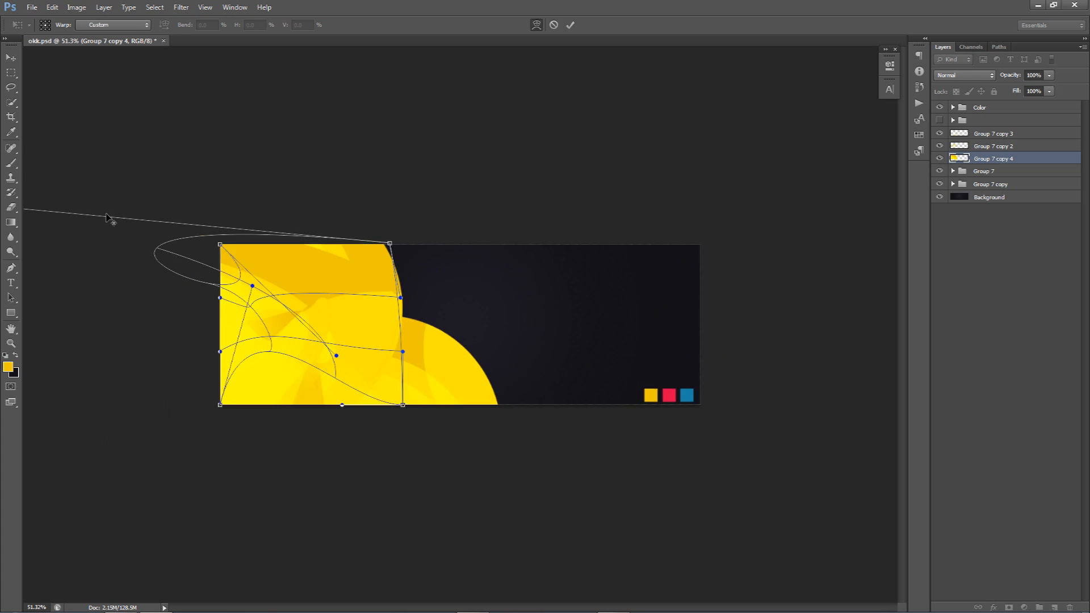
scroll(231, 242, "up", 3)
left_click_drag(98, 236, 156, 255)
key("Return")
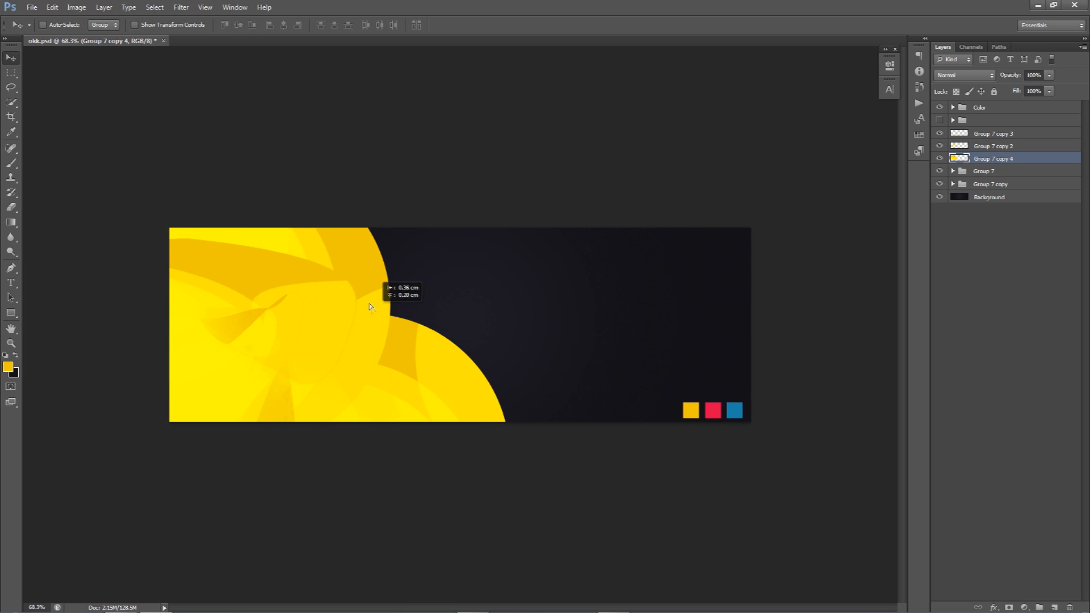
Erase most of the warped Group 7 copy 4 with a soft 431 px Eraser, keeping the fold near the banner's upper-left corner
key("e")
mouse_move(286, 362)
left_mouse_down()
mouse_move(316, 319)
mouse_move(182, 348)
mouse_move(270, 340)
mouse_move(101, 354)
left_mouse_up()
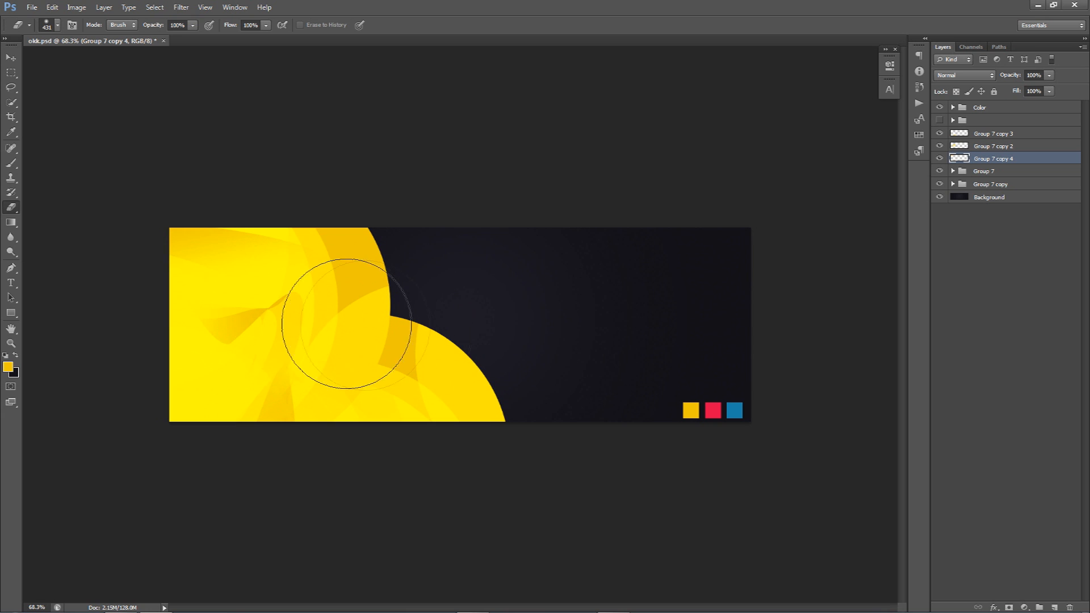
key("v")
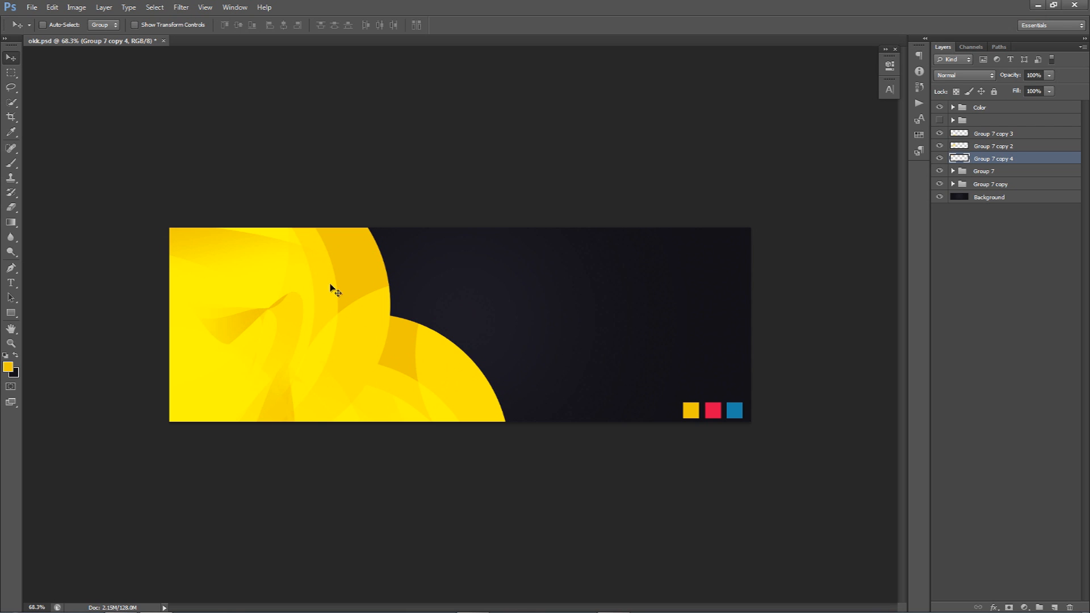
Hide the Color group and put all layers from Group 7 copy 3 down to Group 7 copy into one group
left_click(941, 107)
left_click(989, 134)
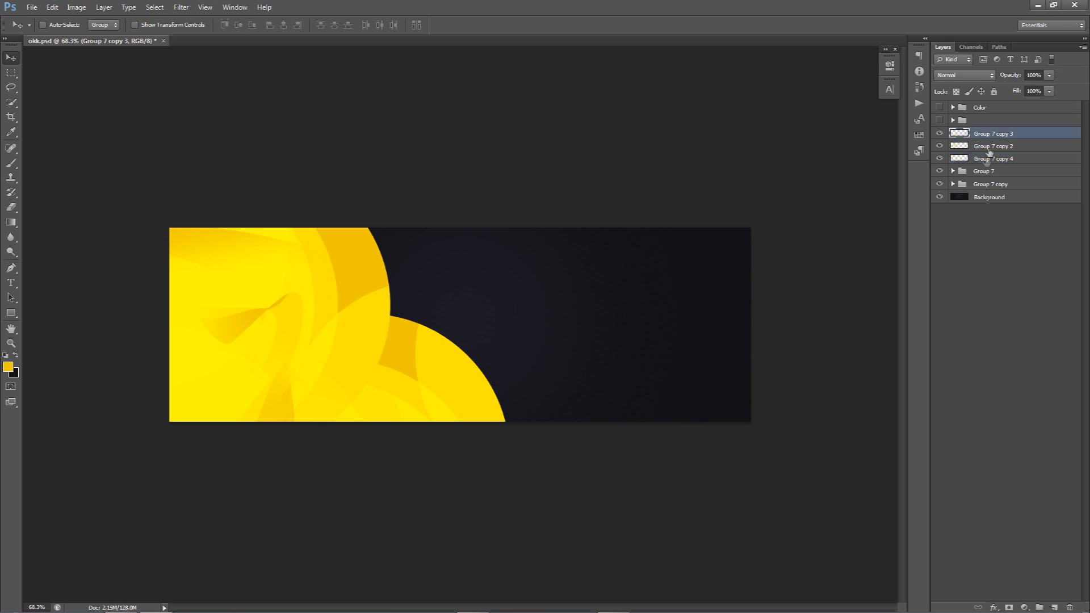
left_click(982, 185, "shift")
key("ctrl+g")
Examine the contents of the new Group 8 and compare the banner with and without it
left_click(939, 133)
left_click(939, 134)
left_click(939, 134)
left_click(952, 133)
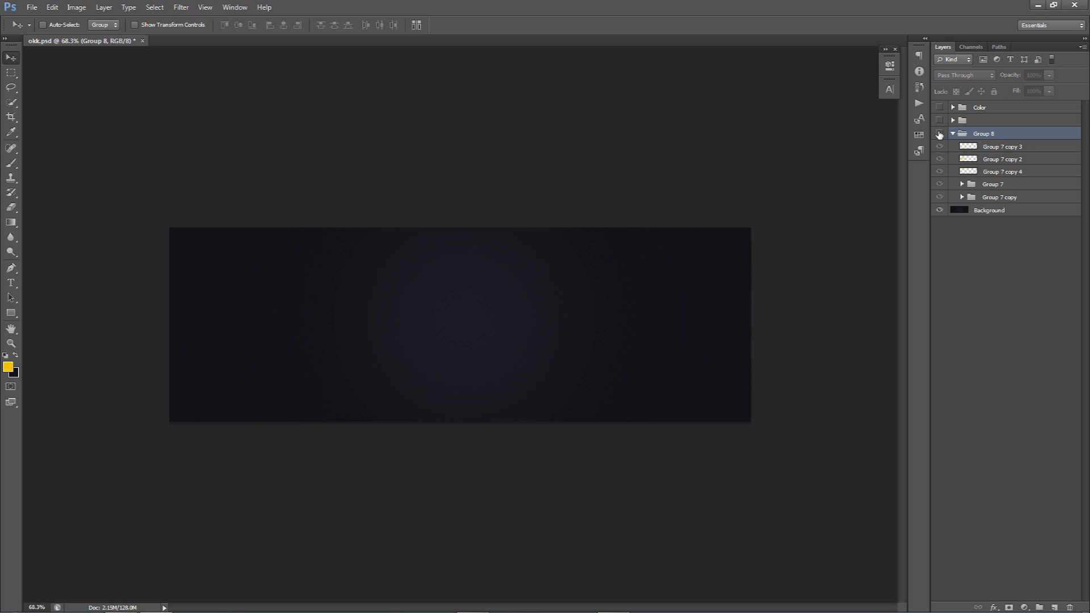
left_click(939, 134)
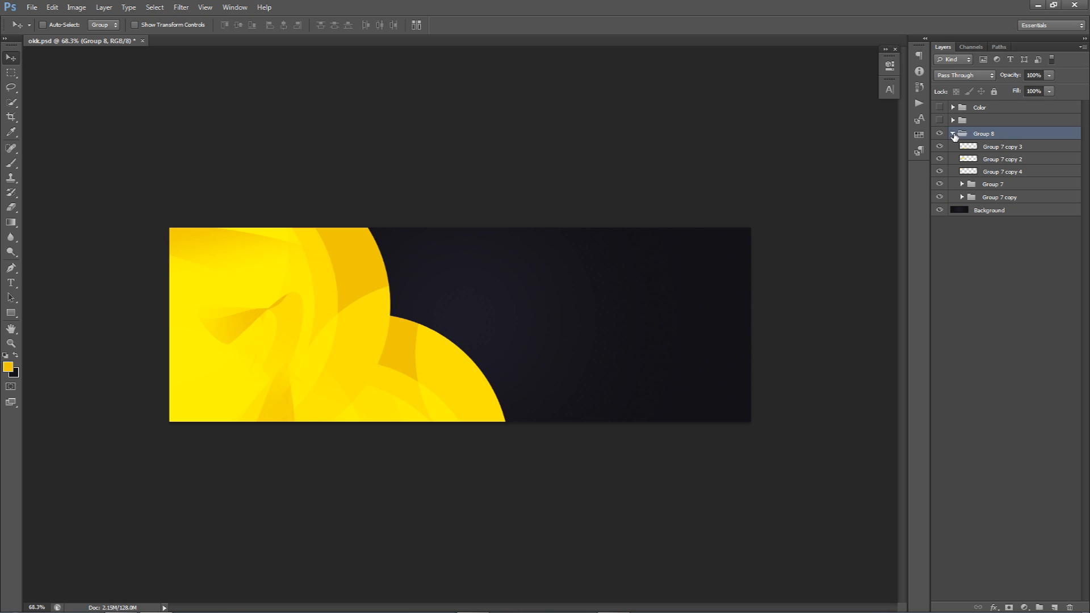
left_click(953, 133)
left_click(939, 134)
left_click(939, 134)
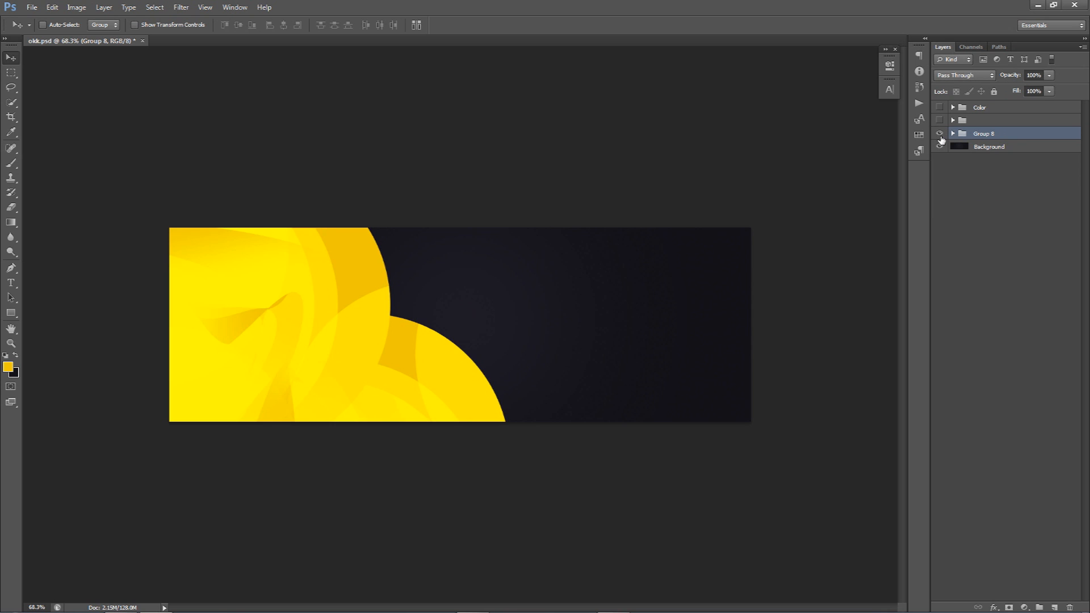
Duplicate Group 8, rename the original as Backup and hide it, leaving the duplicate selected
key("ctrl+j")
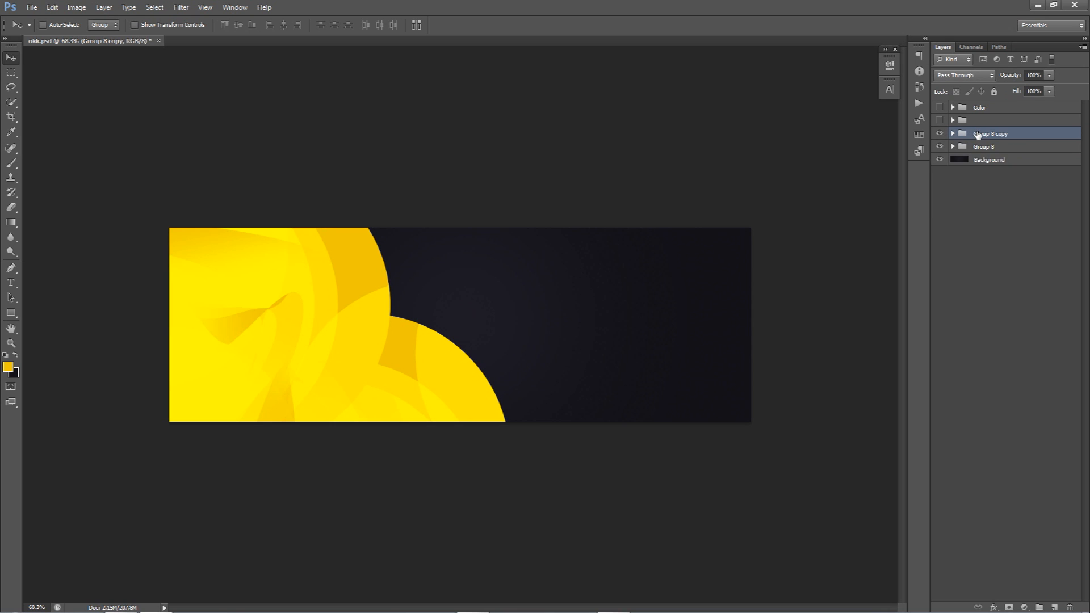
double_click(985, 147)
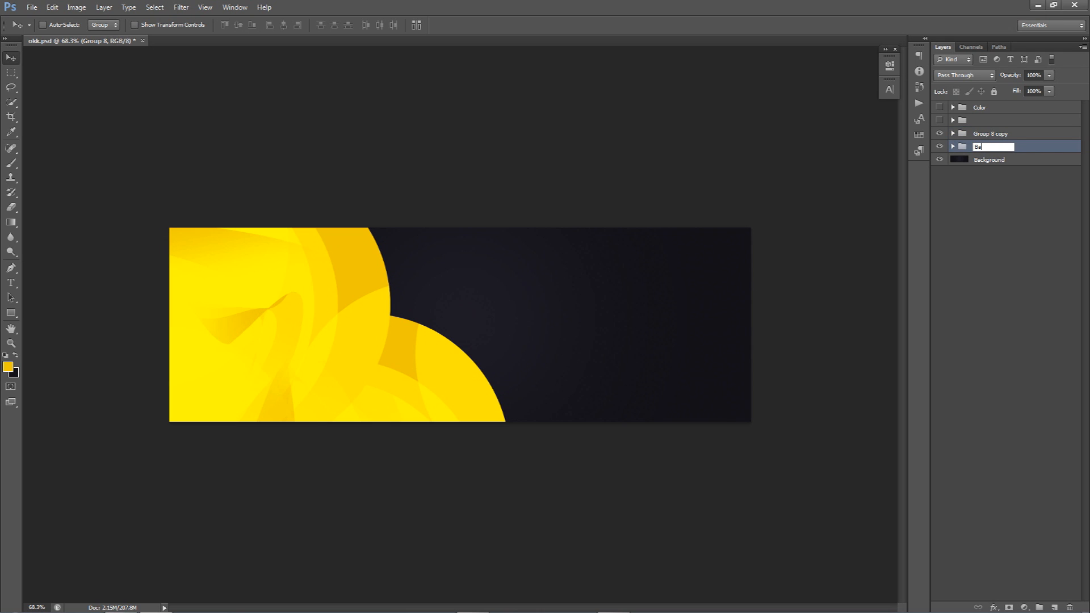
type("Backup")
key("Return")
left_click(939, 147)
left_click(968, 135)
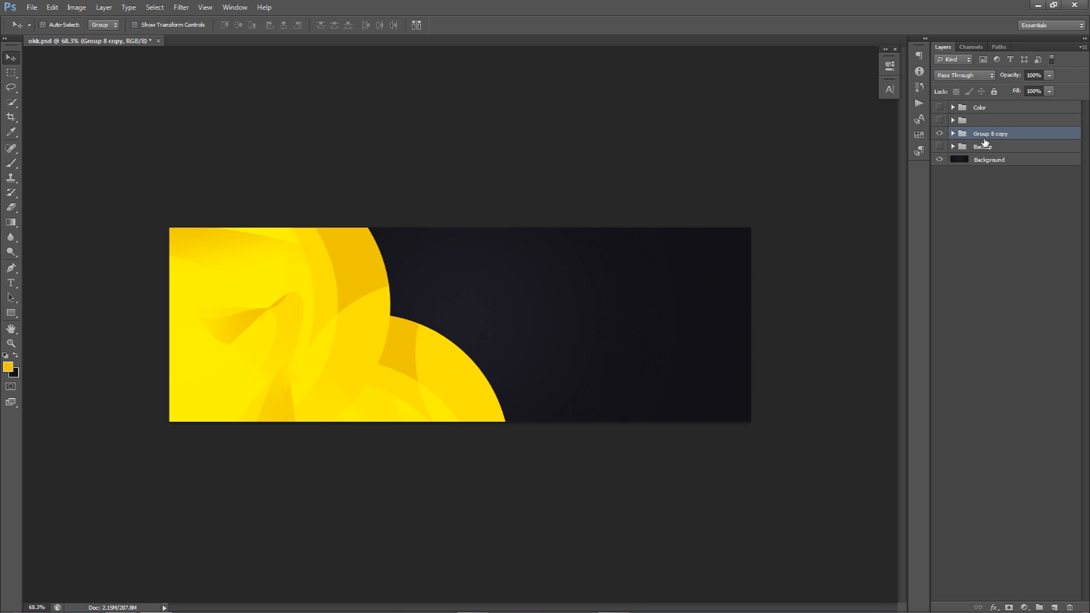
key("ctrl+e")
right_click(1010, 132)
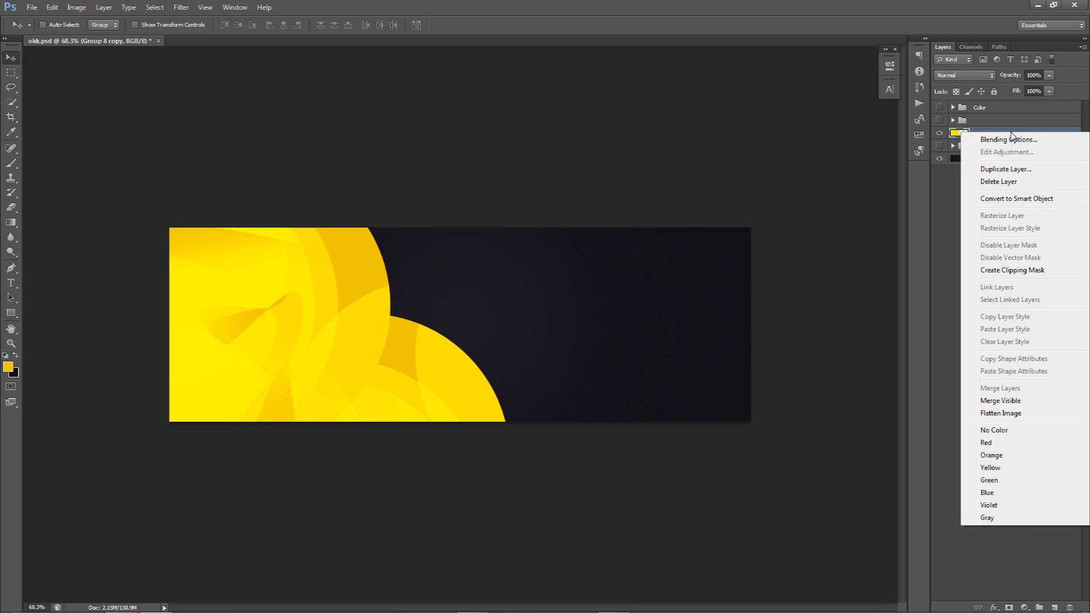
left_click(1007, 127)
key("ctrl+z")
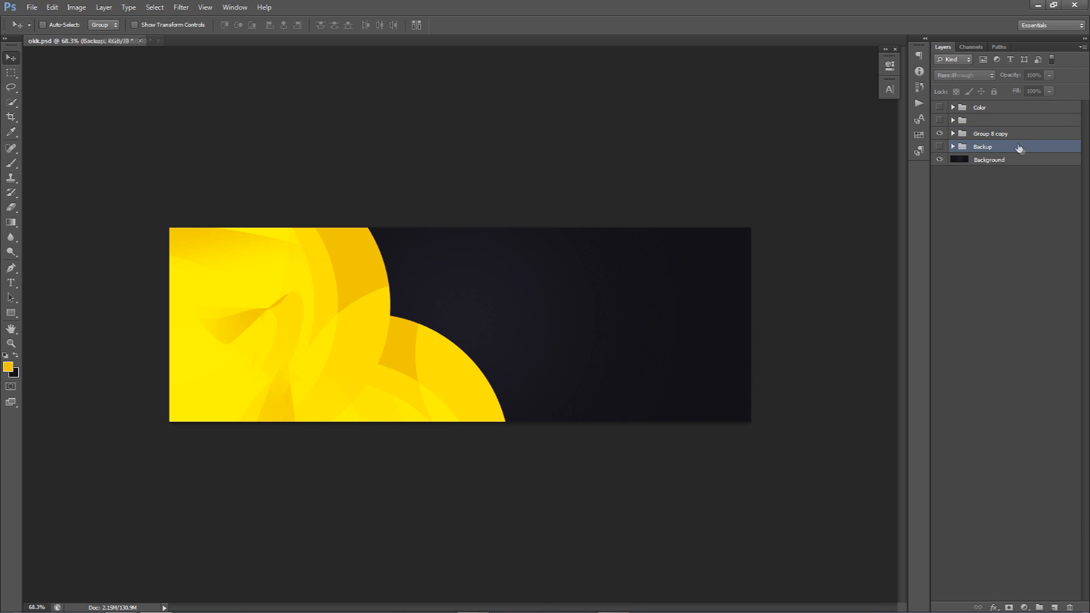
Merge the Group 8 copy group into a single layer and rename it as 1
right_click(1006, 136)
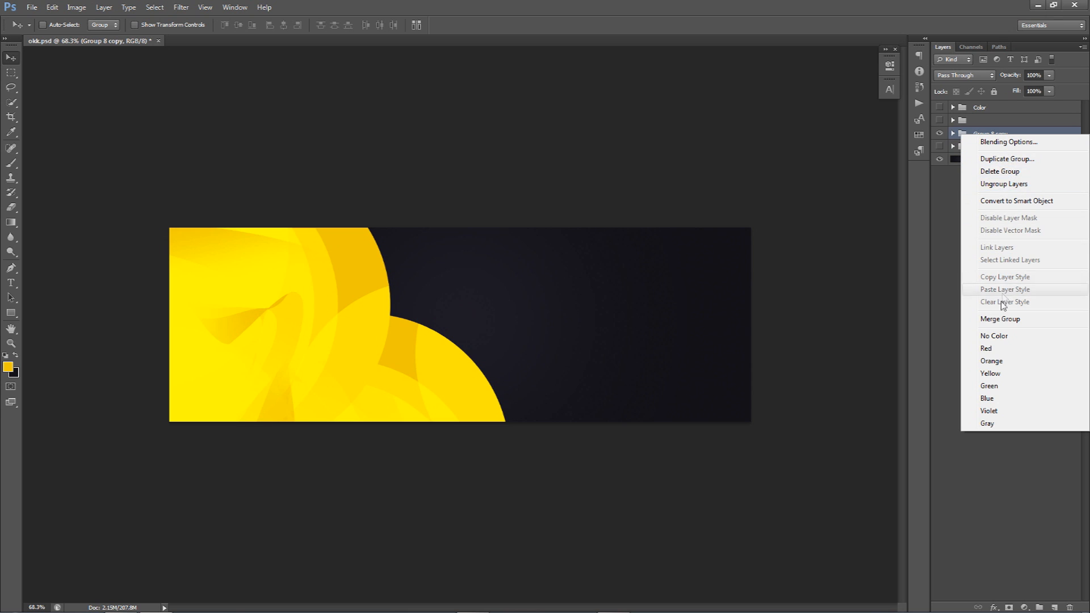
left_click(999, 319)
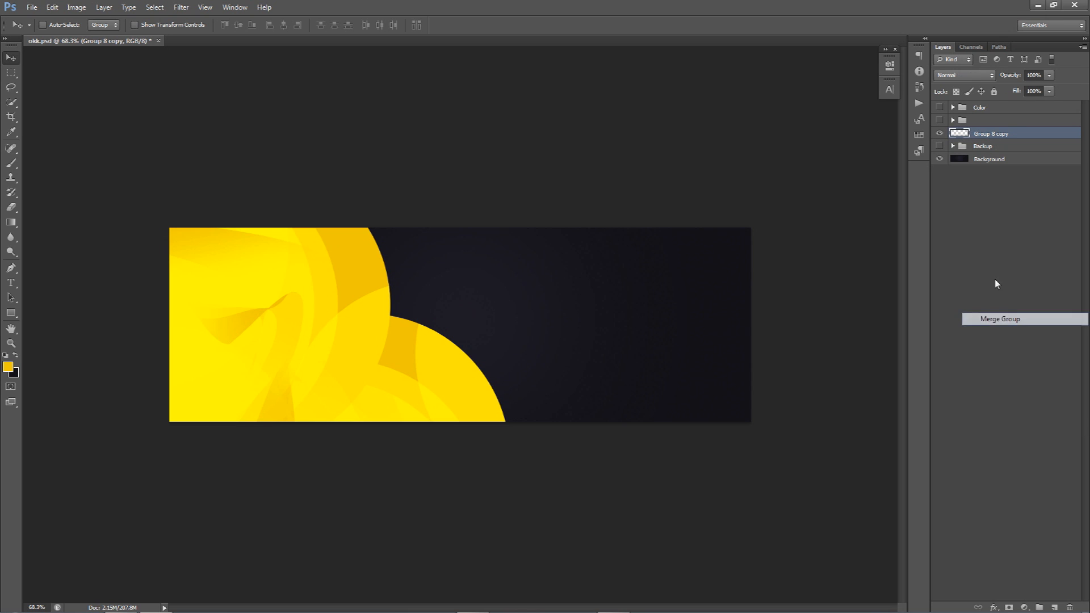
double_click(987, 135)
type("1")
key("Return")
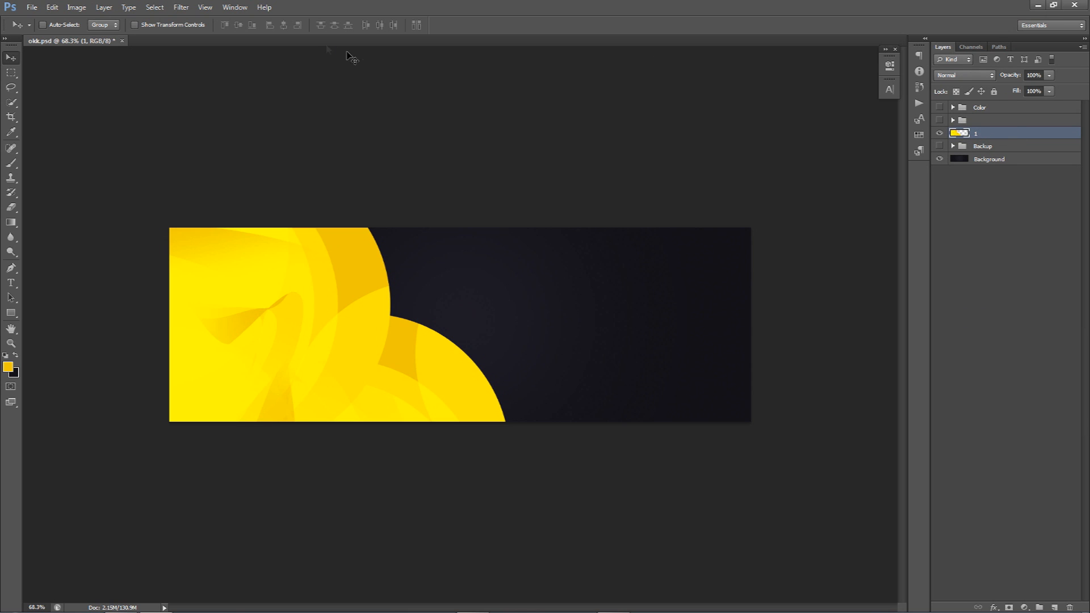
Pinch layer 1 towards the banner's middle with the Liquify Pucker tool at brush size 1000 and density 100
left_click(181, 6)
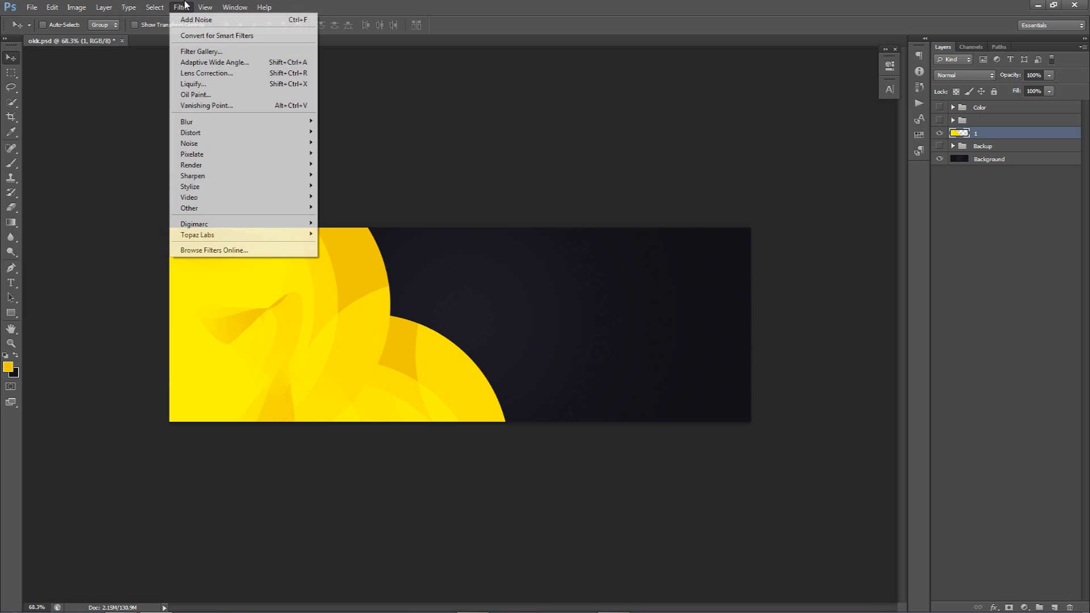
left_click(196, 84)
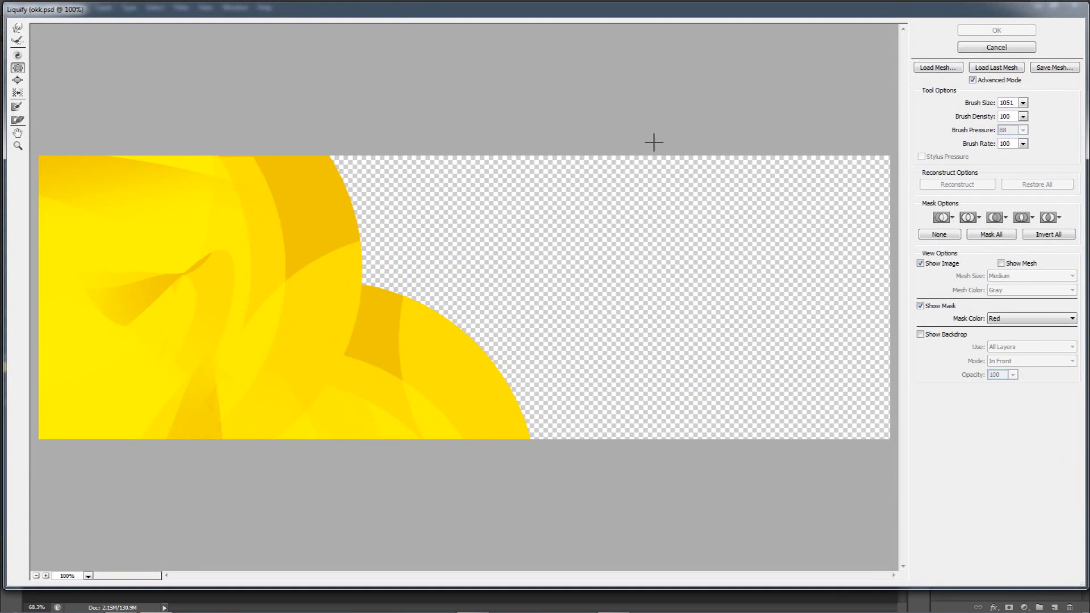
double_click(1006, 102)
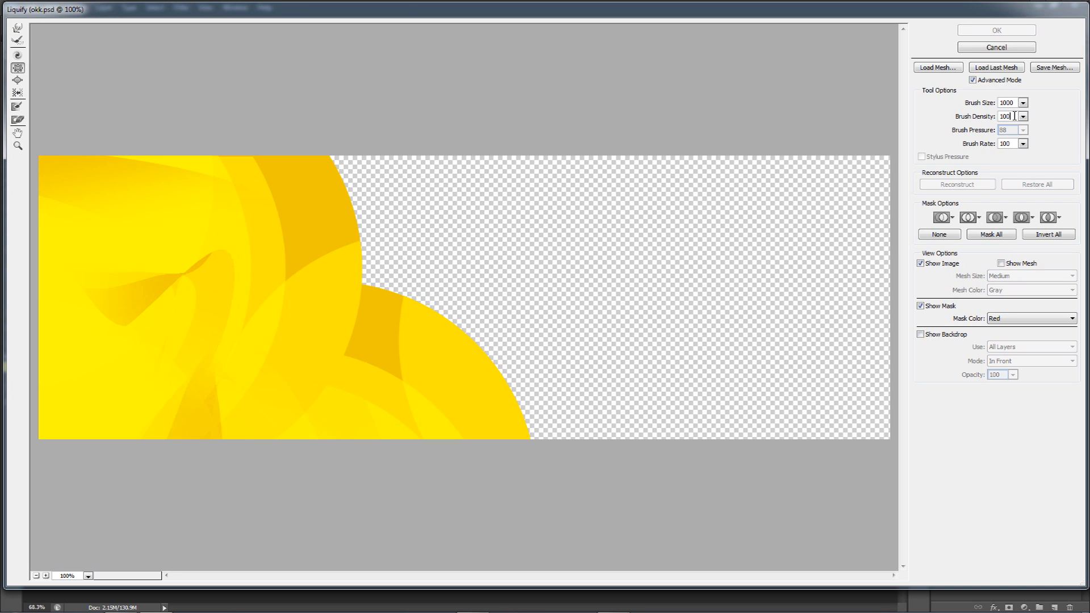
left_click(16, 68)
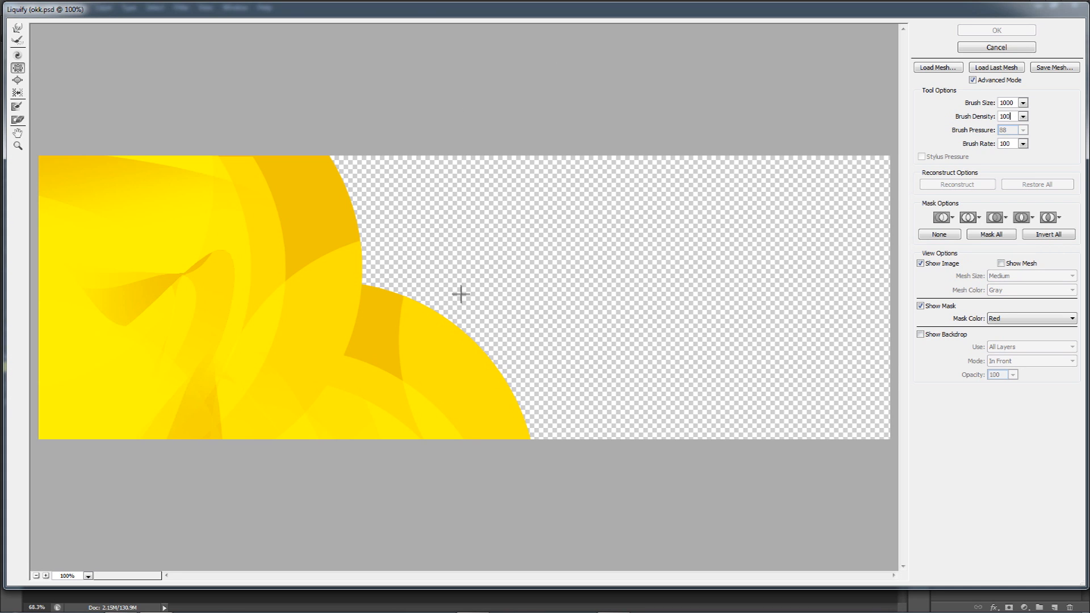
left_click_drag(461, 294, 553, 295)
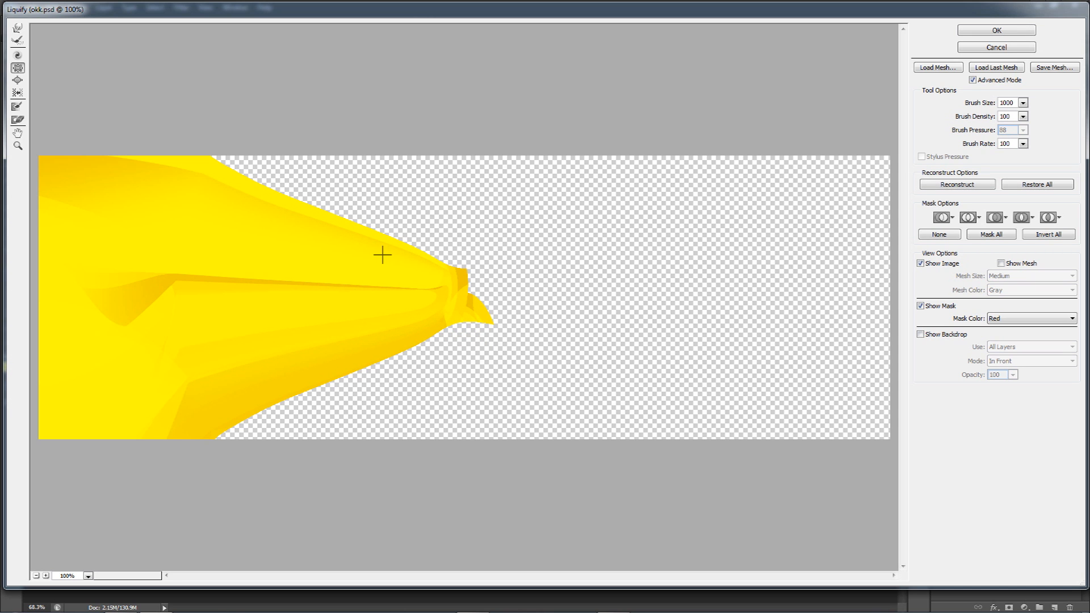
left_click(997, 30)
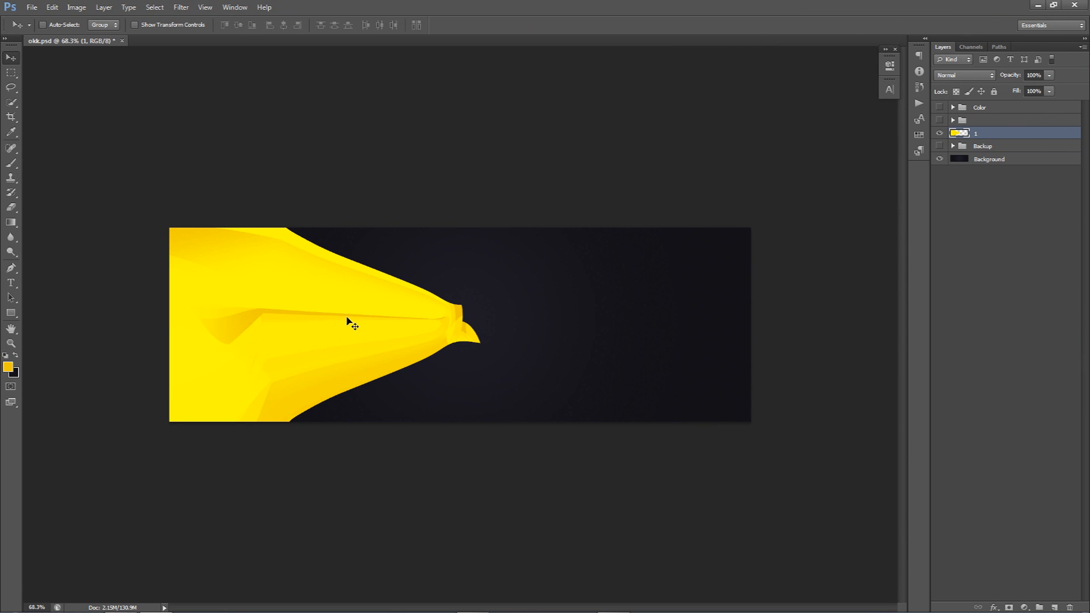
Taper layer 1 symmetrically into a long wedge pointing towards the banner's middle with a Perspective transform
key("ctrl+t")
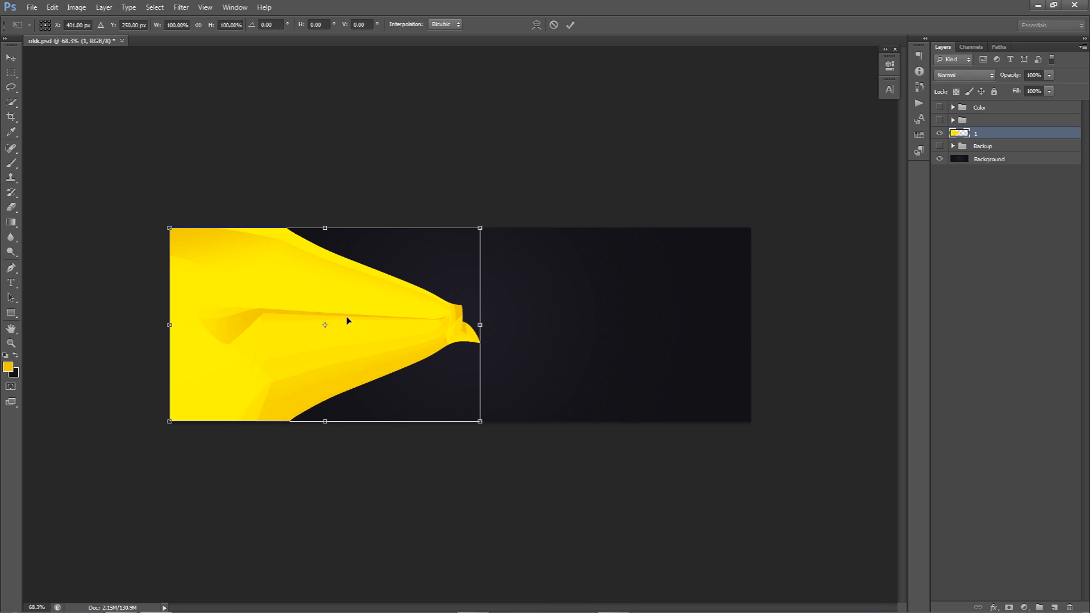
right_click(346, 318)
left_click(393, 393)
left_click_drag(481, 229, 500, 312)
left_click(570, 26)
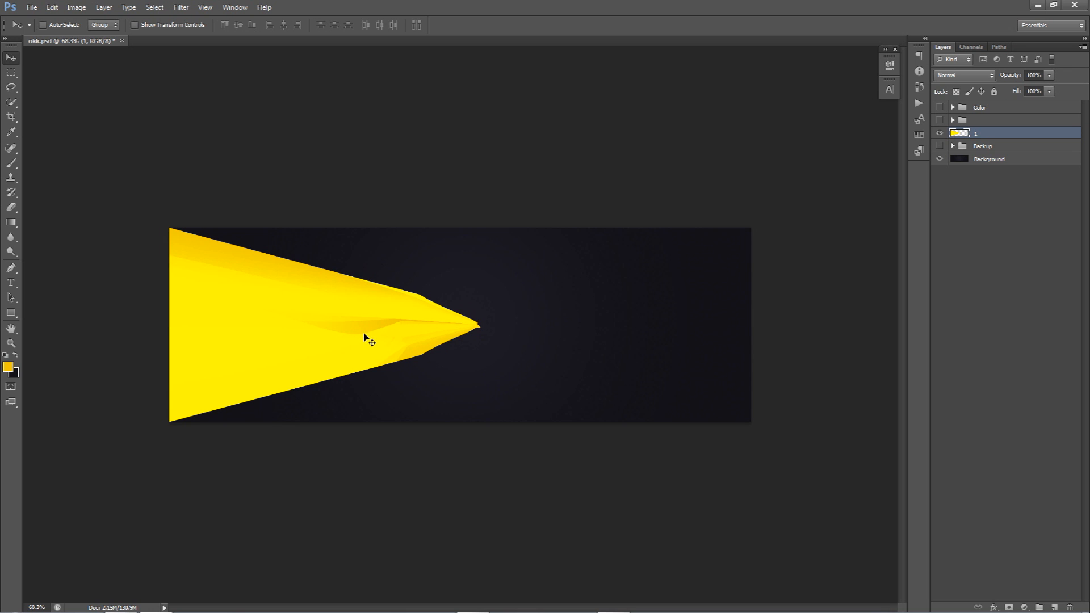
Rotate the tapered layer 1 about 48° counterclockwise so its tip points at the banner's upper edge
key("ctrl+t")
left_click_drag(530, 352, 501, 171)
left_click_drag(431, 207, 431, 208)
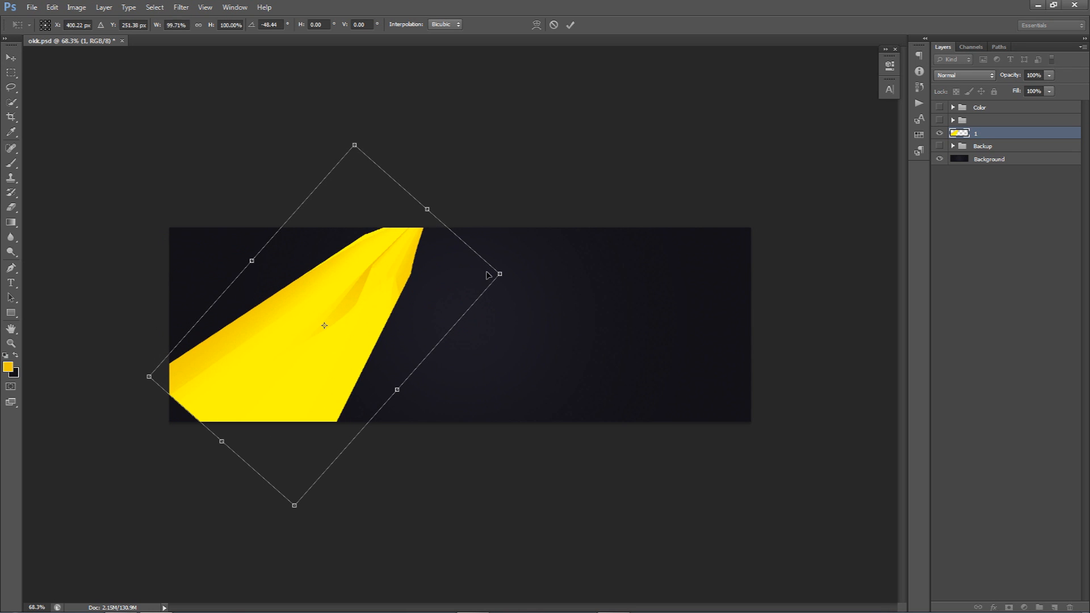
mouse_move(498, 276)
left_mouse_down()
mouse_move(534, 264)
mouse_move(464, 321)
mouse_move(493, 276)
left_mouse_up()
key("Return")
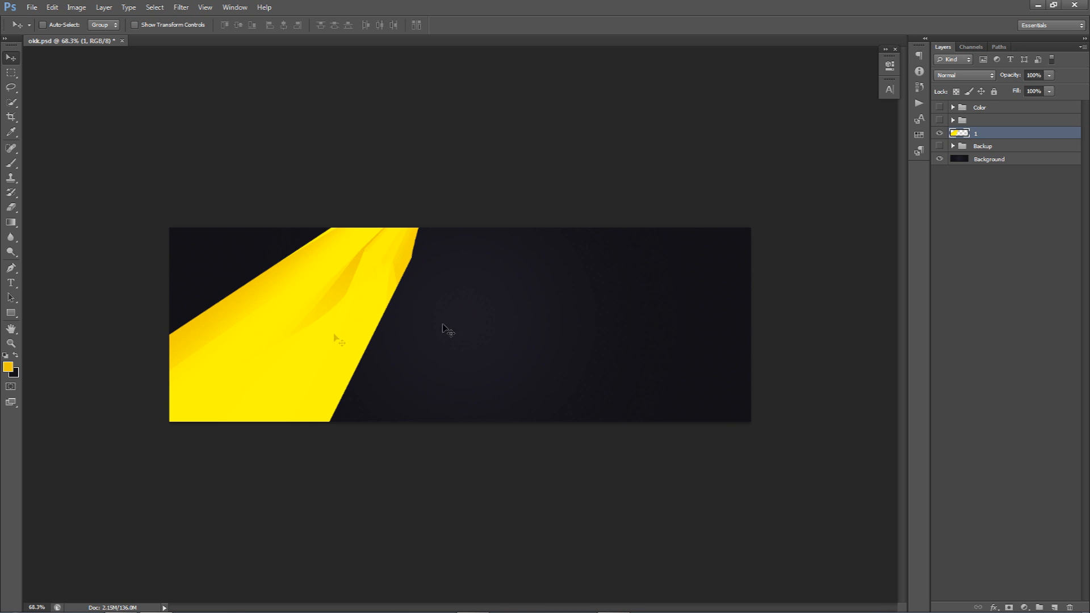
Delete layer 1 and show the Backup group again
key("Delete")
left_click(939, 133)
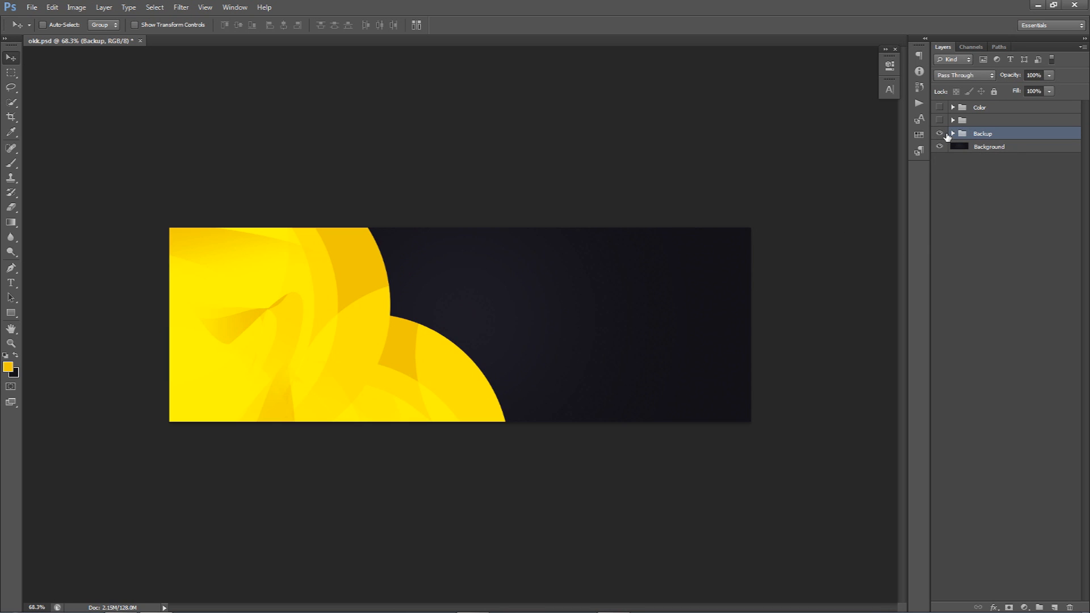
Hide the bright yellow circle layer Layer 16 copy 2 in Group 7 of the Backup group
left_click(952, 134)
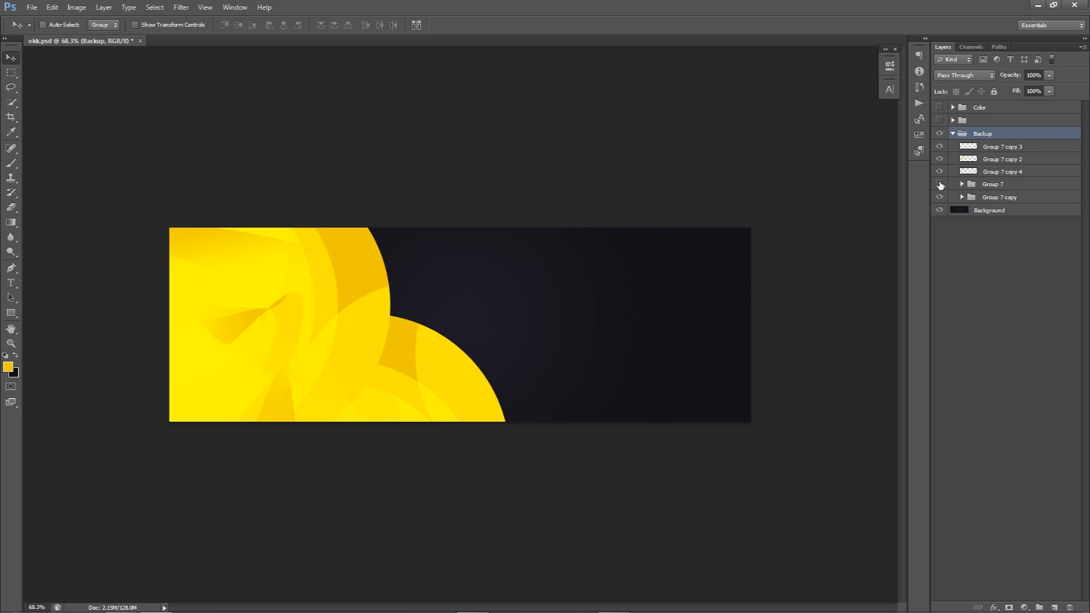
left_click(961, 184)
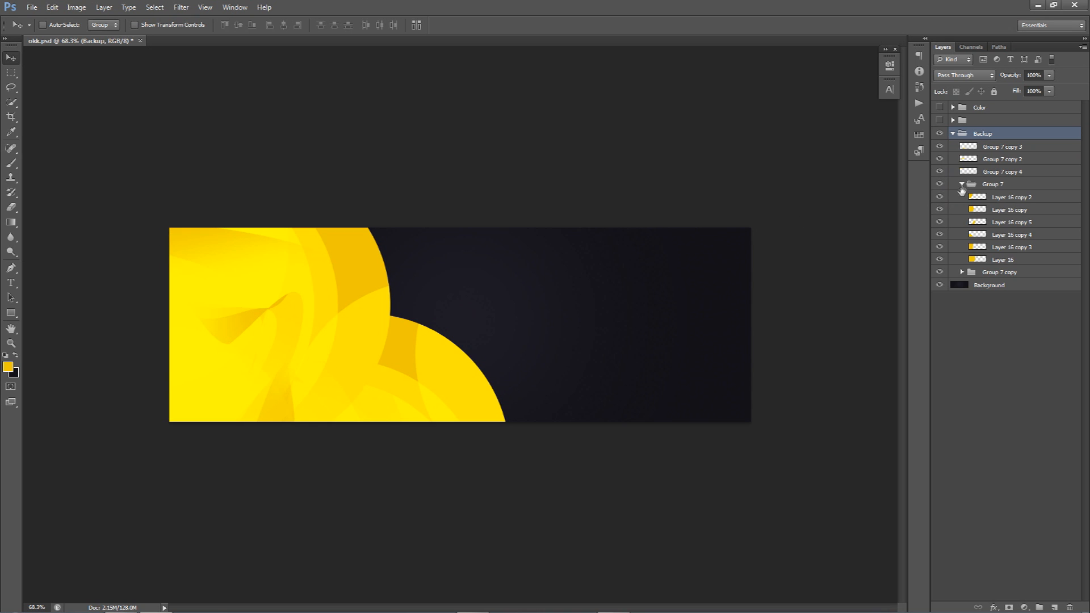
left_click(938, 210)
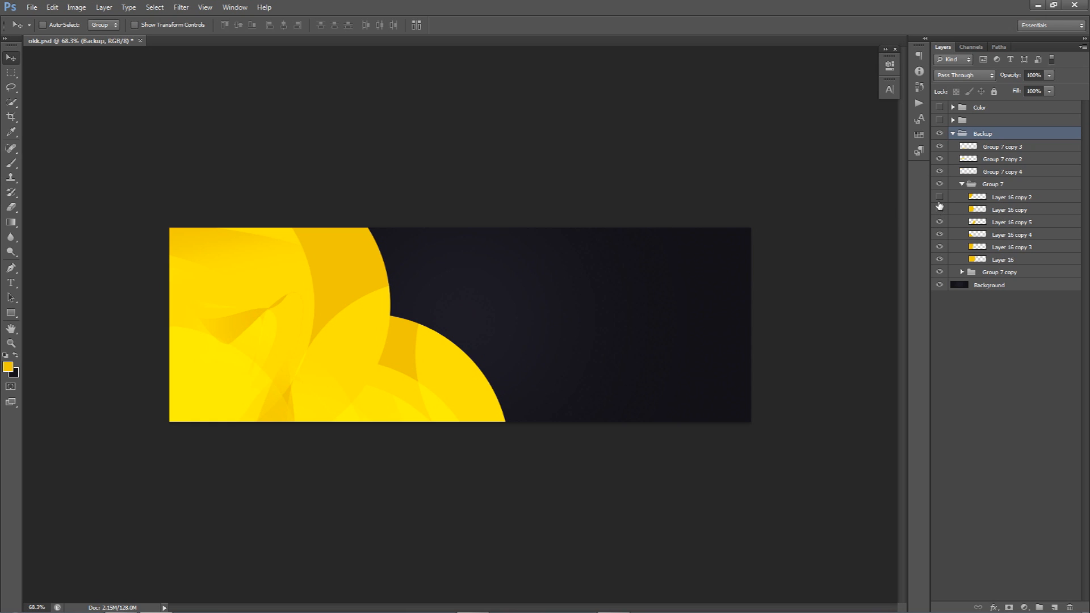
left_click(941, 202)
Duplicate the Backup group, merge the duplicate into a single layer and rename it as 1
left_click(953, 135)
key("ctrl+j")
key("ctrl+e")
double_click(988, 134)
type("1")
key("Return")
Use Liquify with the size 1000 pucker brush to pinch layer 1's yellow shapes into a narrow point facing the banner's middle
left_click(181, 7)
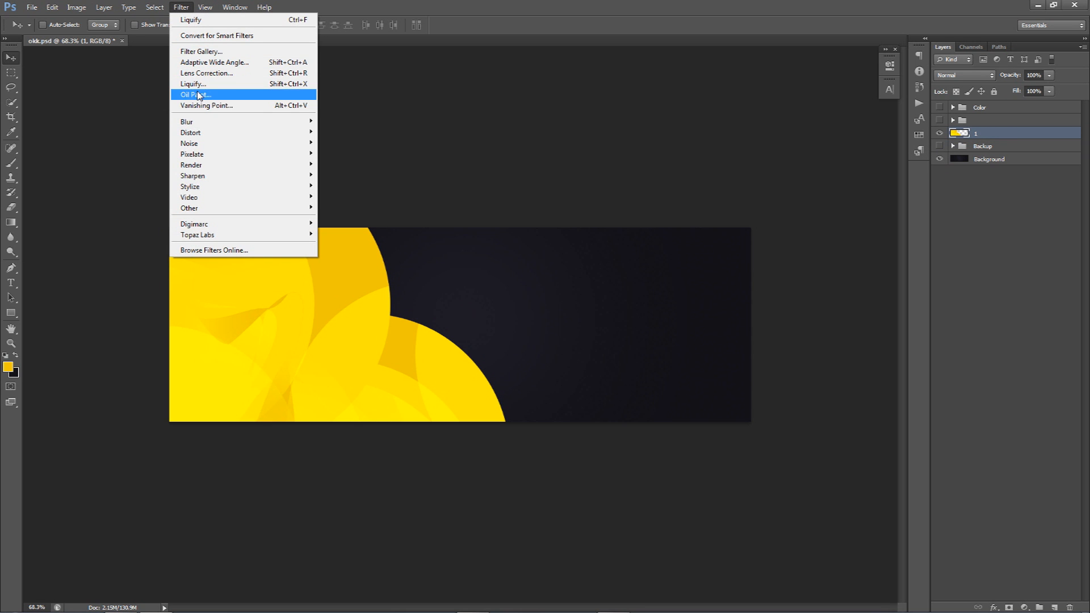
left_click(193, 83)
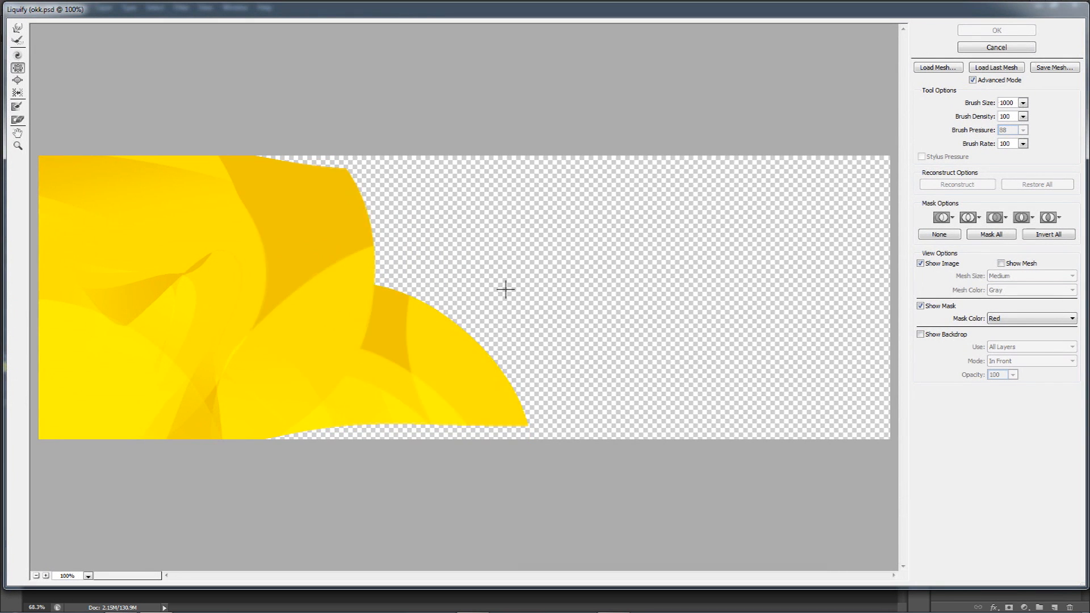
left_click_drag(505, 290, 517, 292)
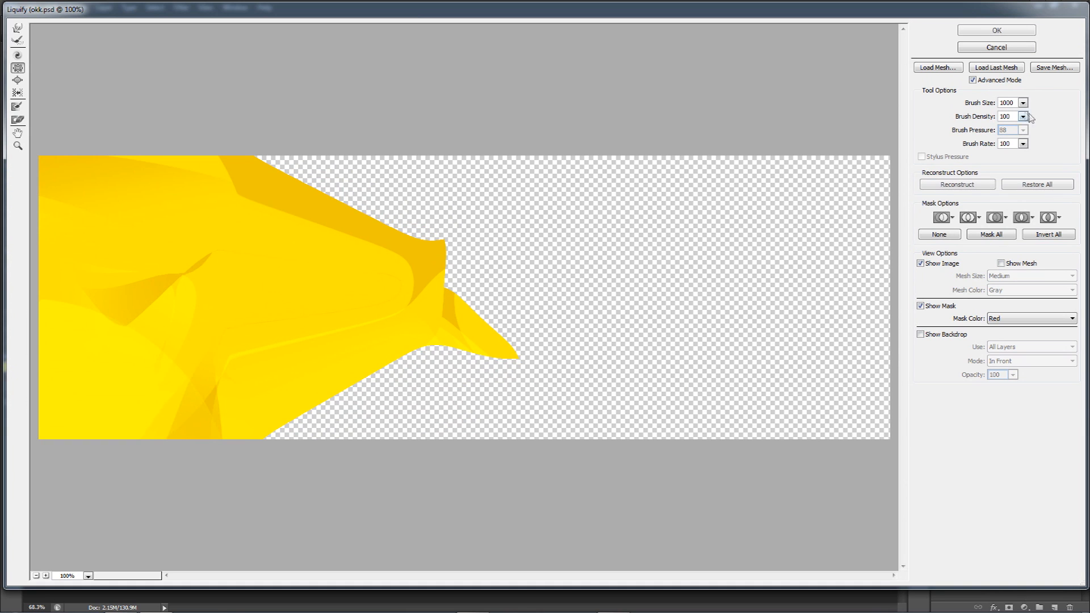
left_click(1036, 184)
left_click_drag(424, 297, 542, 311)
key("Return")
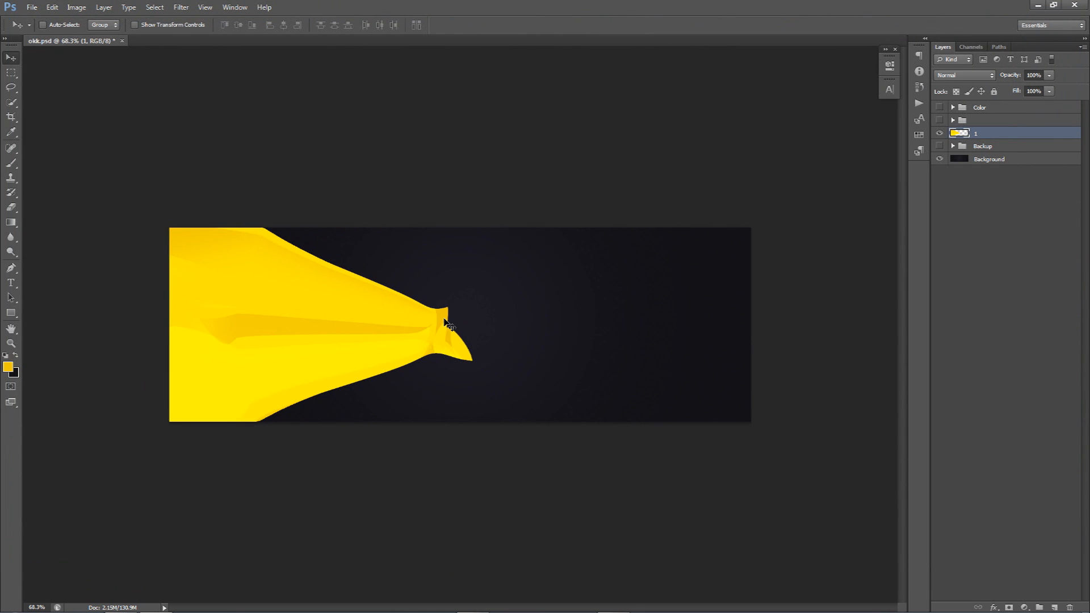
Apply a Perspective transform to layer 1 that narrows its end near the banner's middle into a sharp tip
key("ctrl+t")
right_click(445, 322)
left_click(466, 385)
left_click_drag(473, 229, 518, 304)
left_click(570, 25)
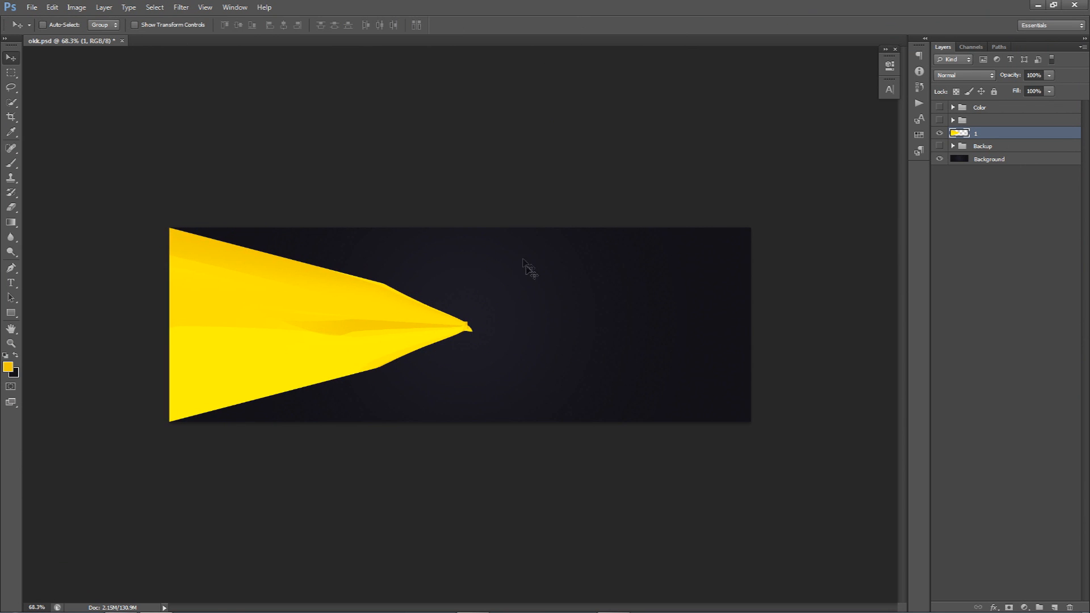
Rotate the tapered layer 1 counterclockwise so its tip reaches the banner's upper edge
key("ctrl+t")
left_click_drag(506, 283, 430, 196)
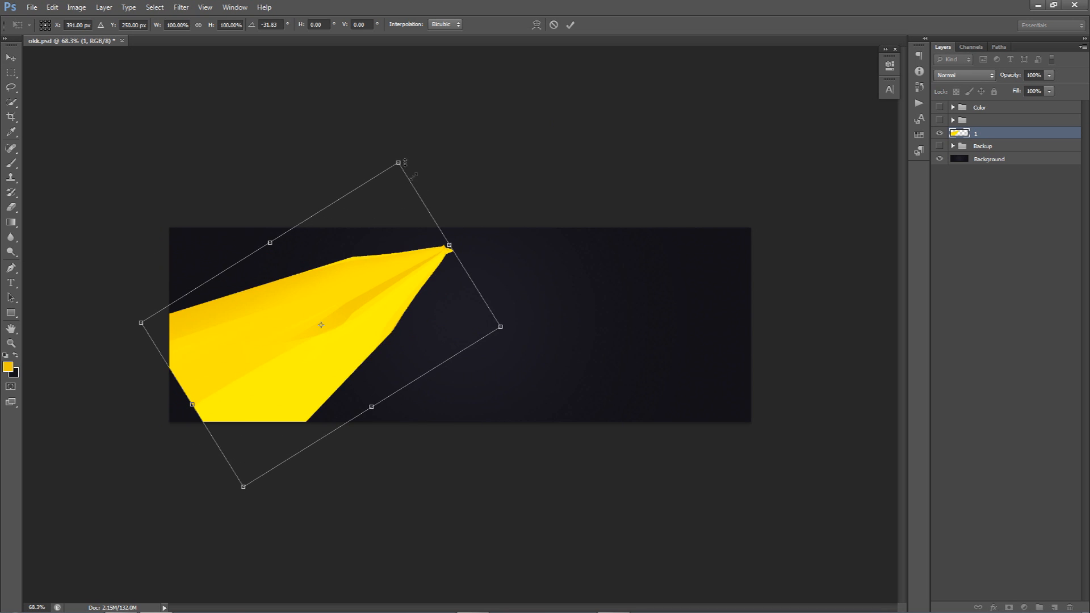
left_click_drag(400, 161, 398, 304)
key("Return")
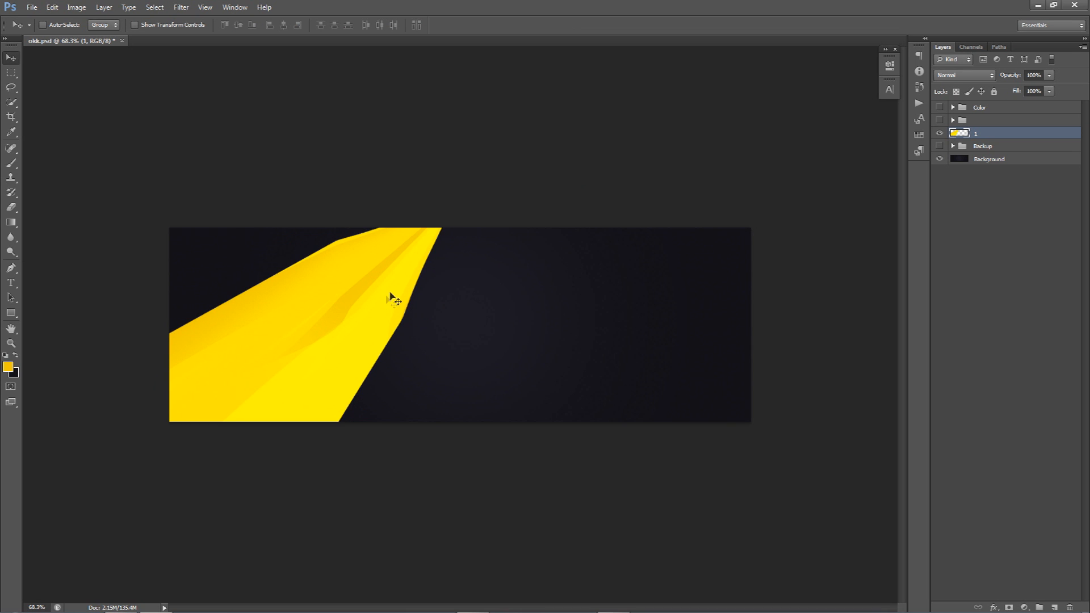
Duplicate layer 1, then rotate the original beneath the copy so it fills the banner's upper-left corner
key("ctrl+j")
left_click(999, 146)
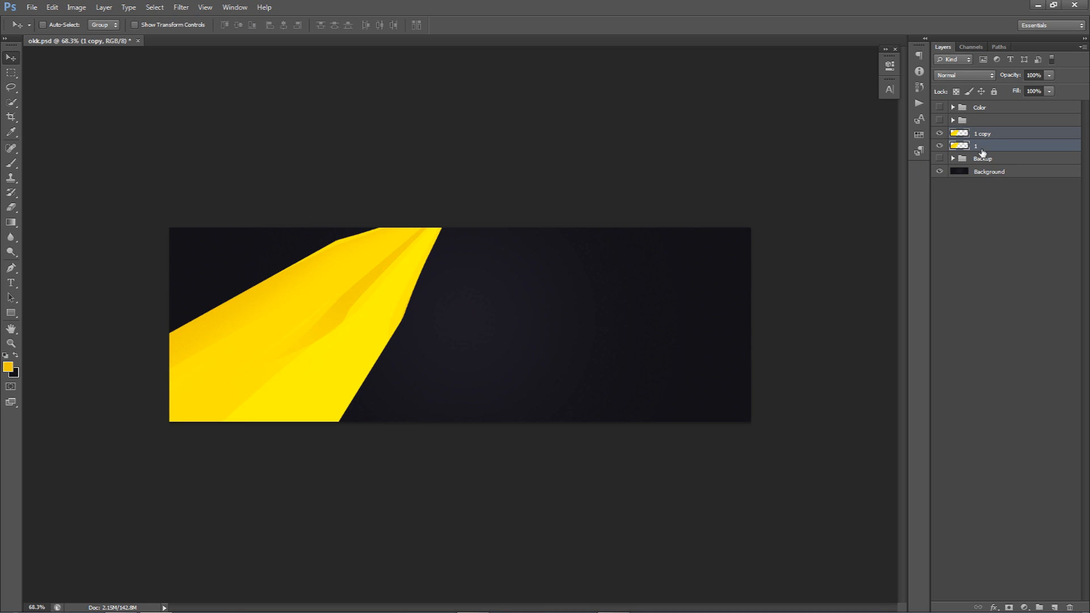
key("ctrl+t")
left_click_drag(676, 263, 444, 450)
key("Return")
Duplicate the lower layer 1 and rotate the duplicate about 17.5°, placing it behind the front fold to fill its dark side
left_click_drag(276, 325, 542, 291)
key("ctrl+t")
left_click_drag(619, 295, 386, 214)
left_click_drag(613, 317, 579, 200)
left_click_drag(457, 315, 451, 370)
left_click_drag(630, 265, 585, 167)
left_click_drag(474, 325, 472, 330)
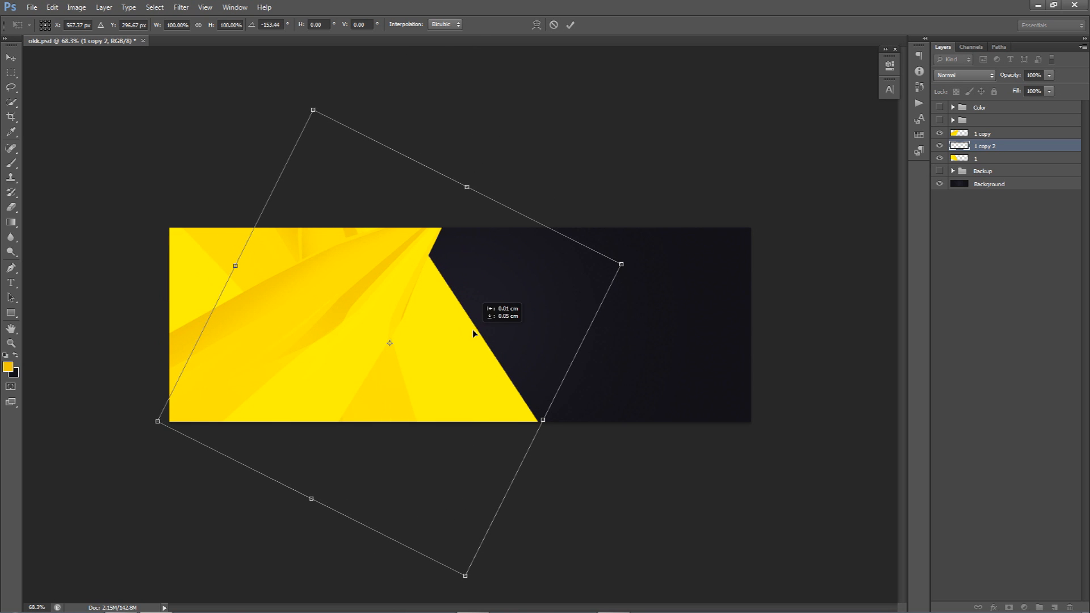
left_click_drag(654, 326, 261, 369)
left_click_drag(450, 382, 466, 337)
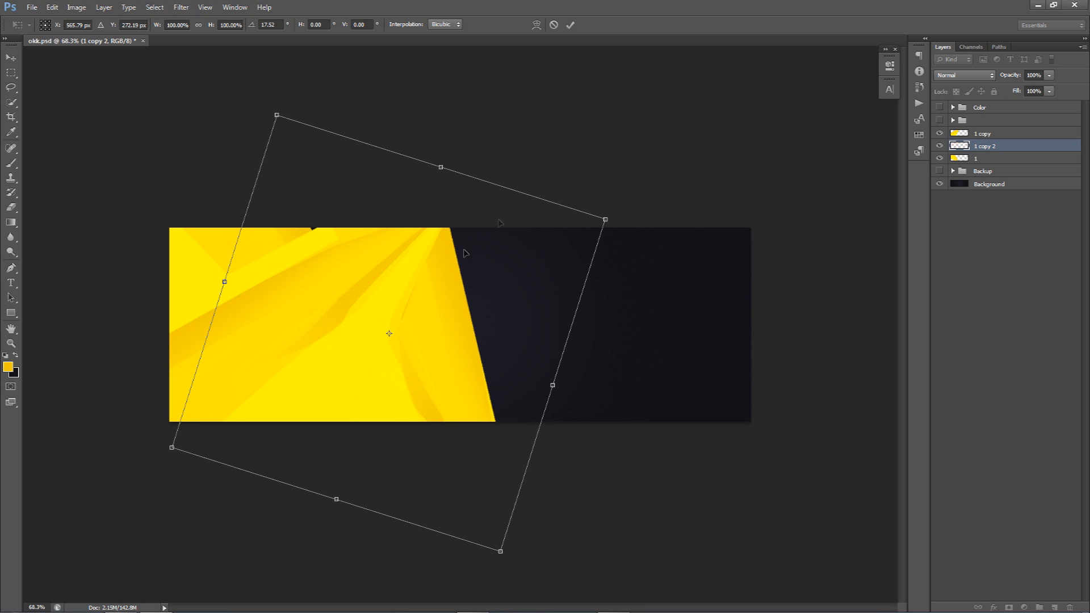
left_click(570, 25)
Erase part of layer 1 copy 2 beside the front fold with a soft size 431 eraser and nudge the layer about 0.14 cm left
key("e")
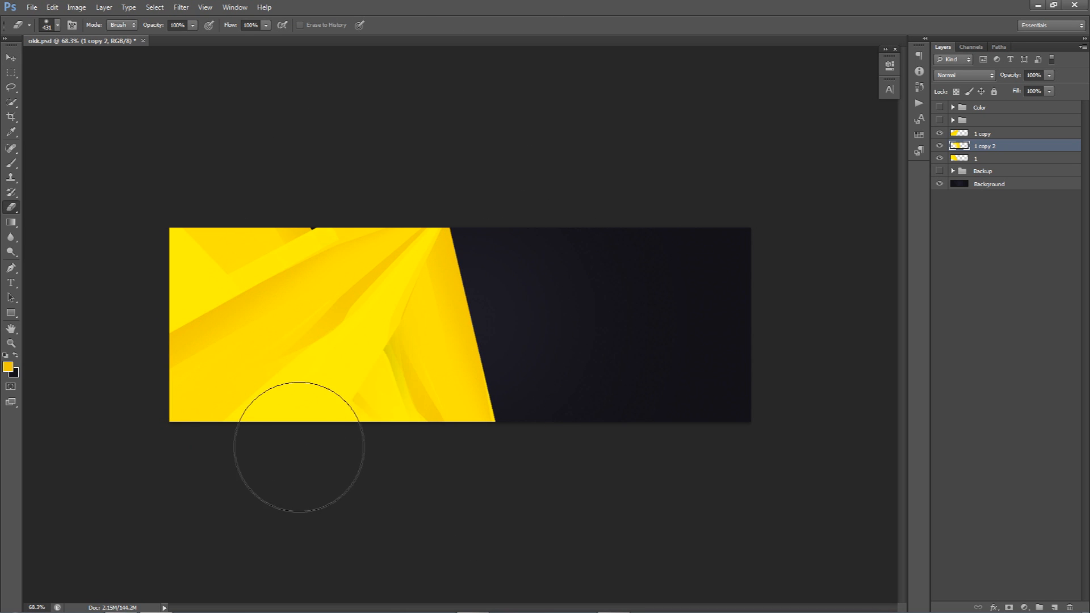
mouse_move(303, 431)
left_mouse_down()
mouse_move(324, 388)
mouse_move(275, 340)
mouse_move(244, 353)
mouse_move(262, 301)
mouse_move(234, 256)
mouse_move(245, 289)
mouse_move(219, 262)
left_mouse_up()
key("ctrl+alt+z")
key("ctrl+alt+z")
key("ctrl+alt+z")
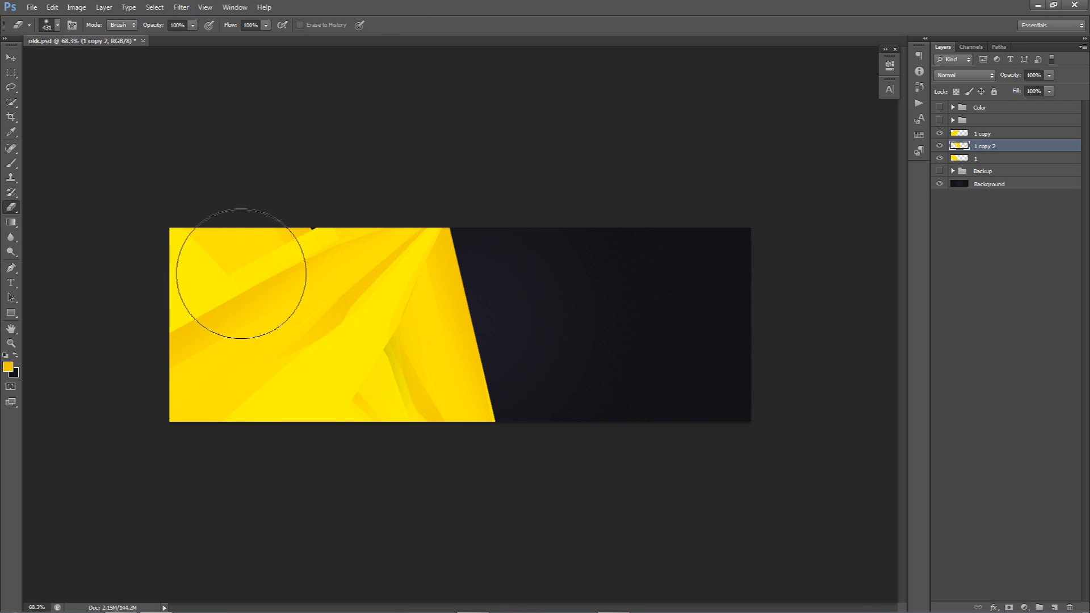
key("v")
left_click_drag(356, 281, 349, 284)
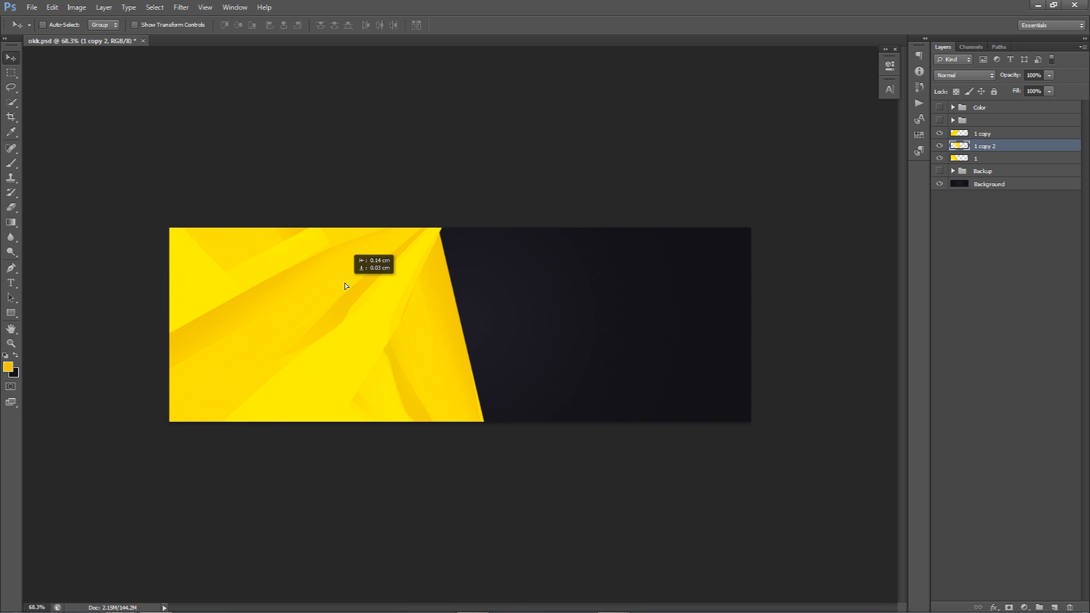
Touch up layer 1 copy 2 near the banner's lower edge with the Eraser and nudge the layer slightly further left
left_click_drag(425, 382, 468, 374)
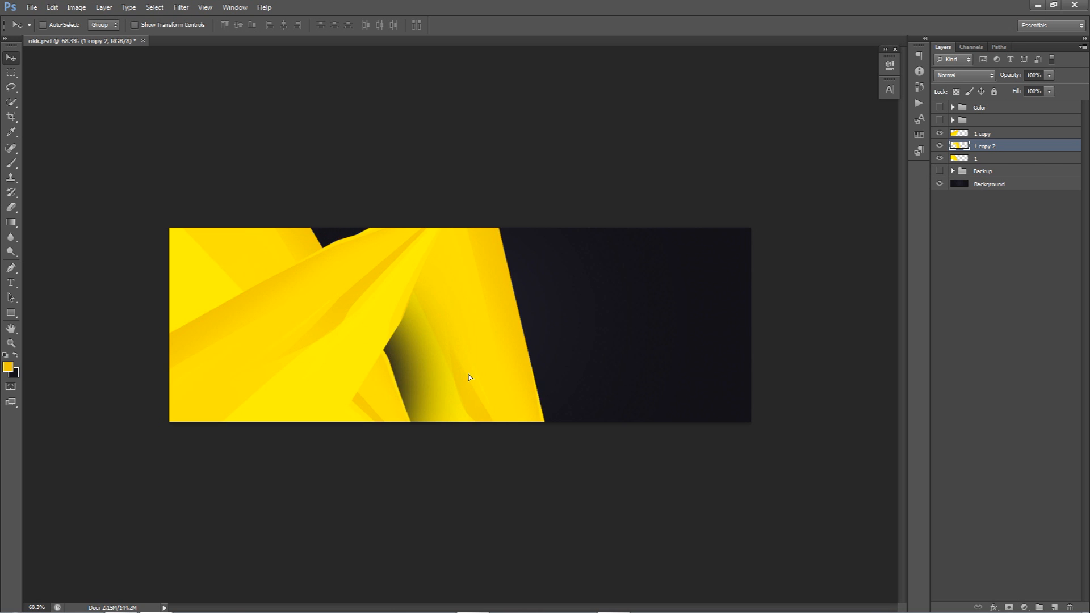
key("ctrl+z")
key("e")
mouse_move(344, 408)
left_mouse_down()
mouse_move(356, 401)
mouse_move(322, 398)
left_mouse_up()
left_click_drag(354, 419, 356, 433)
key("ctrl+z")
key("v")
mouse_move(348, 279)
left_mouse_down()
mouse_move(333, 275)
mouse_move(343, 283)
left_mouse_up()
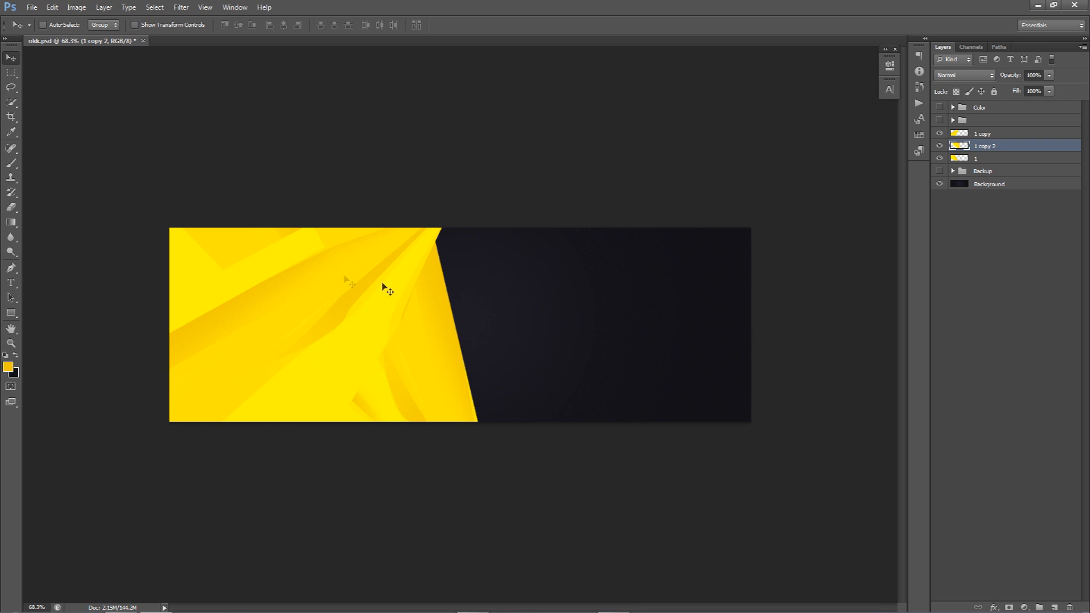
Rotate layer 1 copy 2 slightly counterclockwise so its outer edge slants toward the banner's lower edge
key("ctrl+t")
left_click_drag(652, 325, 647, 284)
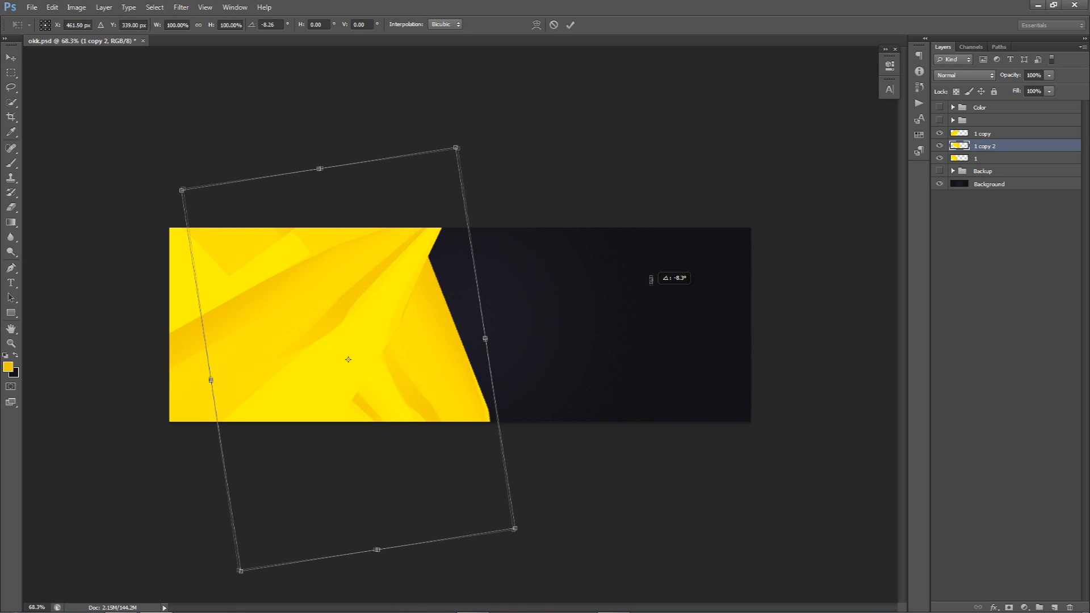
key("Return")
key("e")
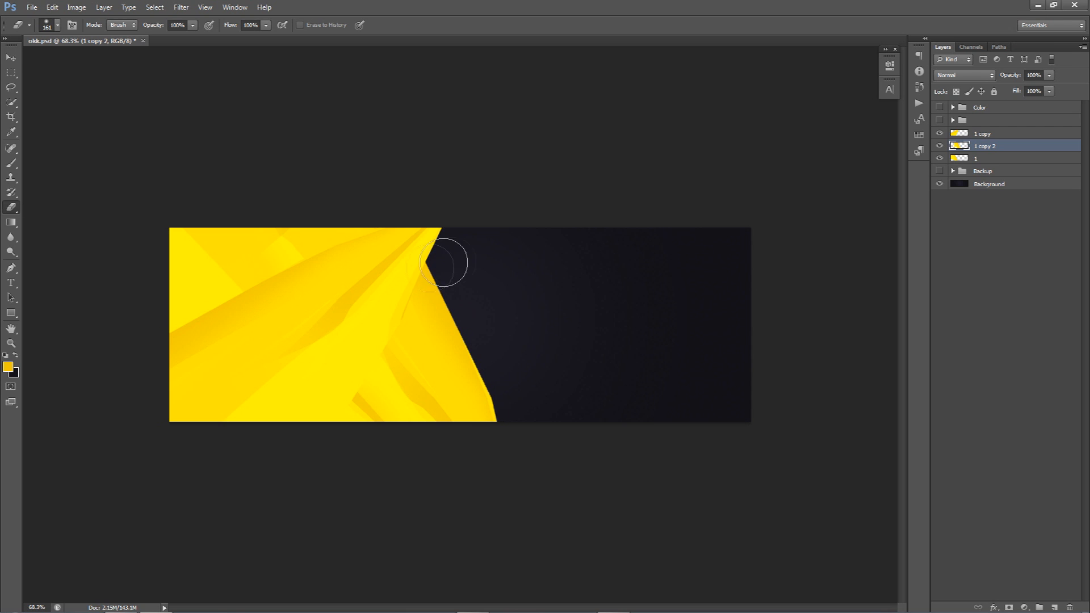
Show the hidden unnamed group with the finished ABSTRACT artwork for comparison, and hide it again
key("v")
left_click(937, 120)
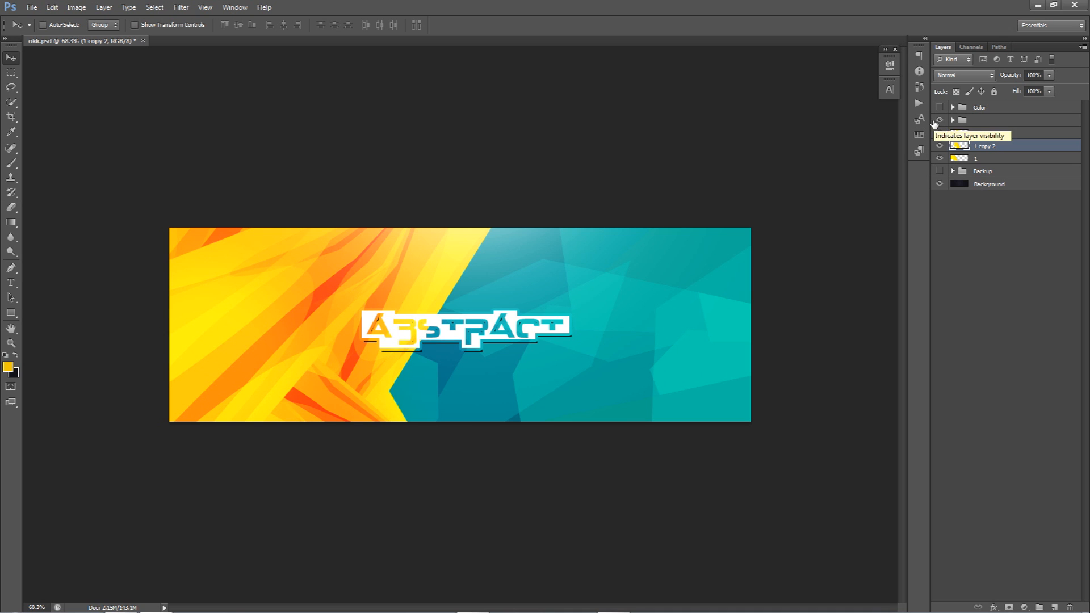
left_click(934, 121)
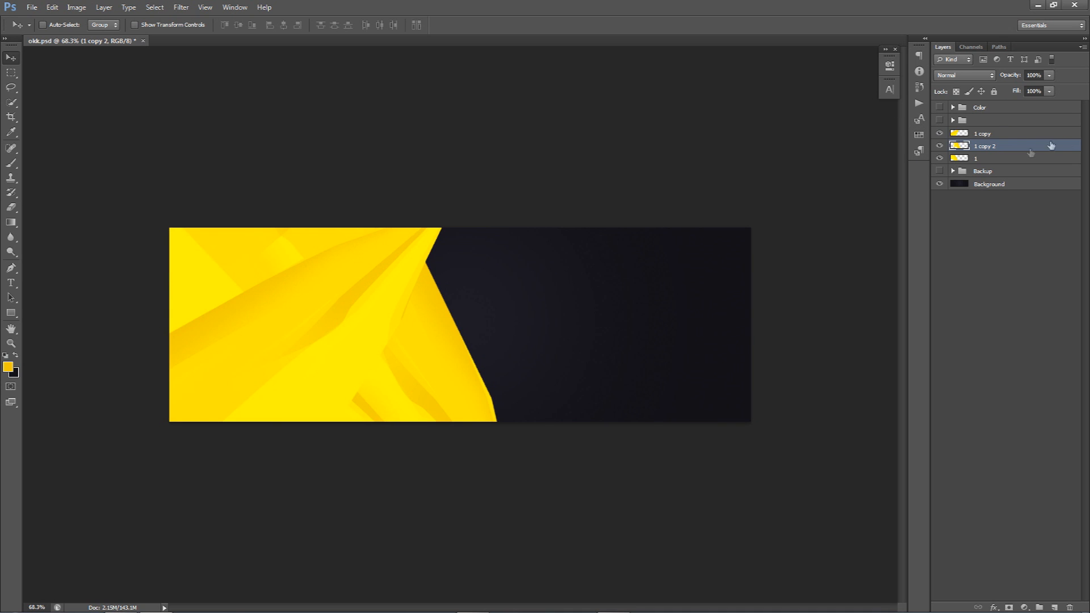
Group the layers 1 copy, 1 copy 2 and 1 together
left_click(1008, 135)
left_click(1002, 159, "ctrl")
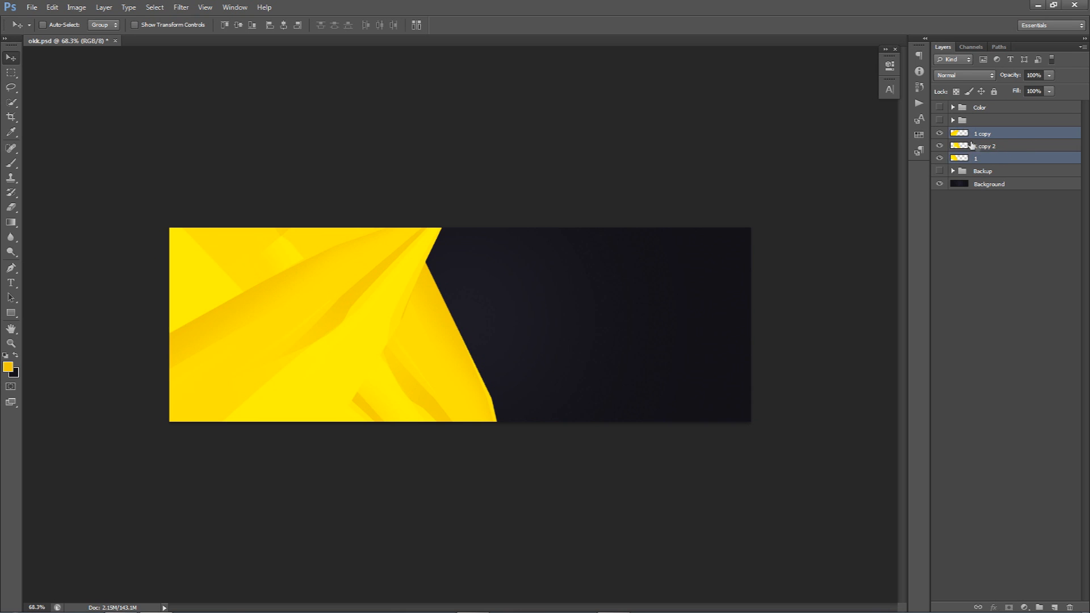
left_click(1004, 147, "ctrl")
key("ctrl+g")
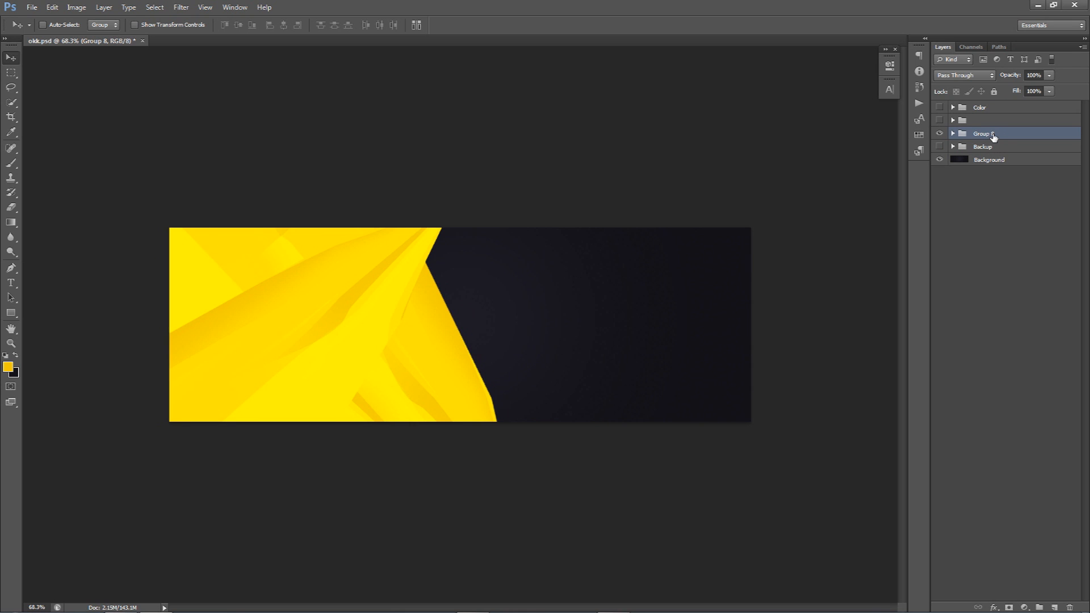
Add a Gradient Map adjustment layer above the yellow artwork group and choose the black-to-orange gradient preset
left_click(1024, 607)
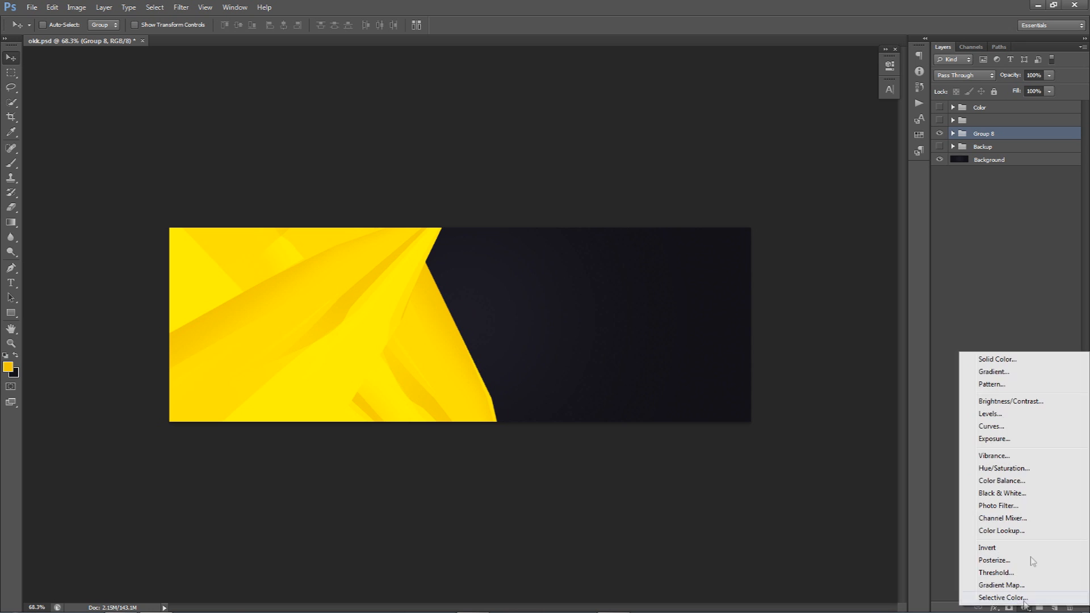
left_click(1010, 585)
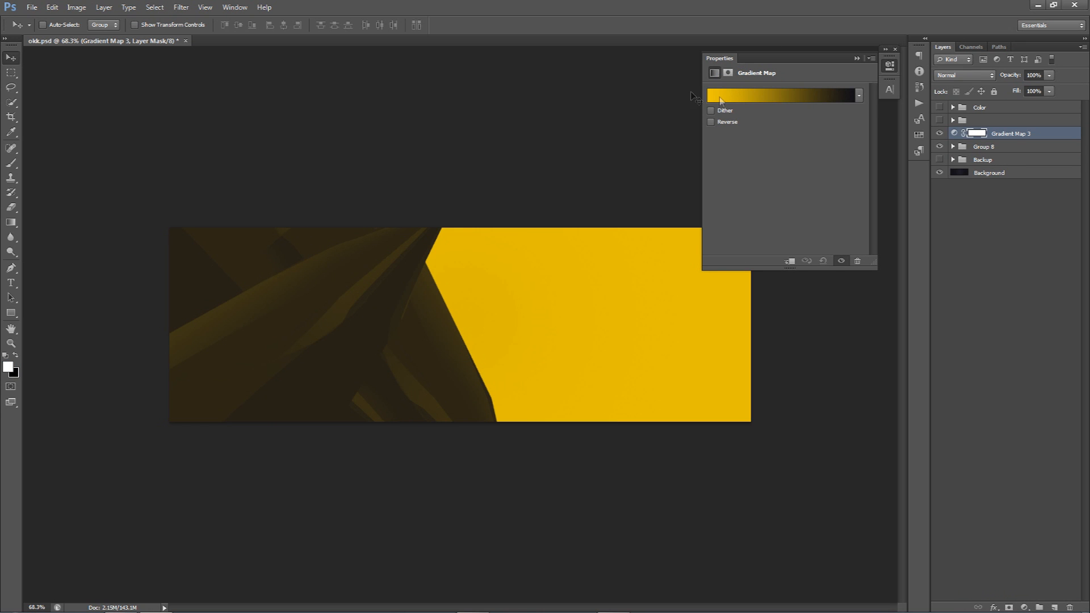
left_click(782, 96)
left_click(772, 187)
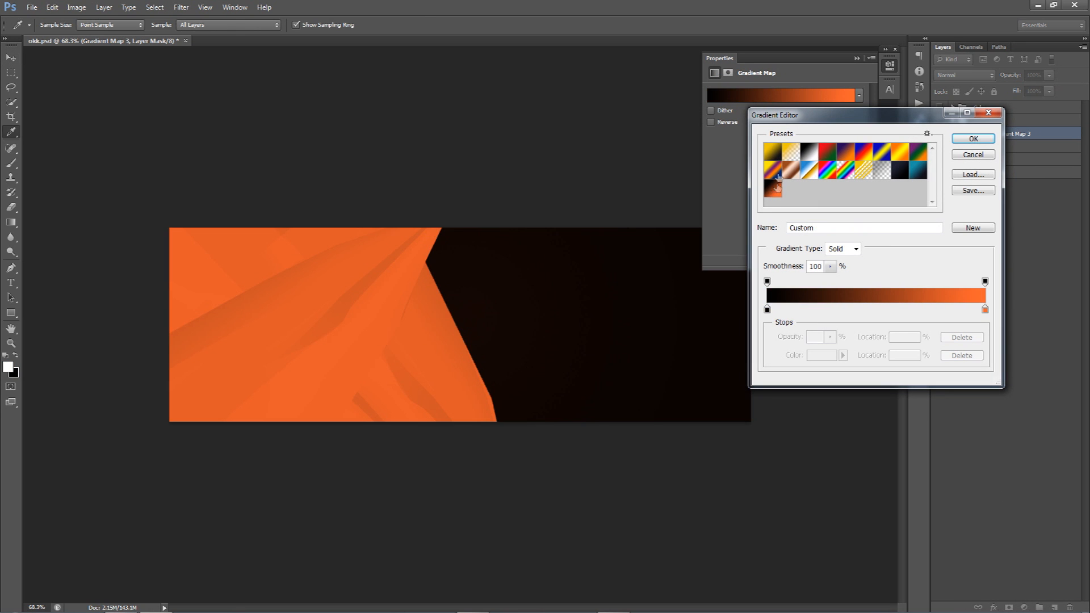
Review both stop colours of the gradient, keep black #000000 and orange #ff652f, and accept the gradient
double_click(767, 310)
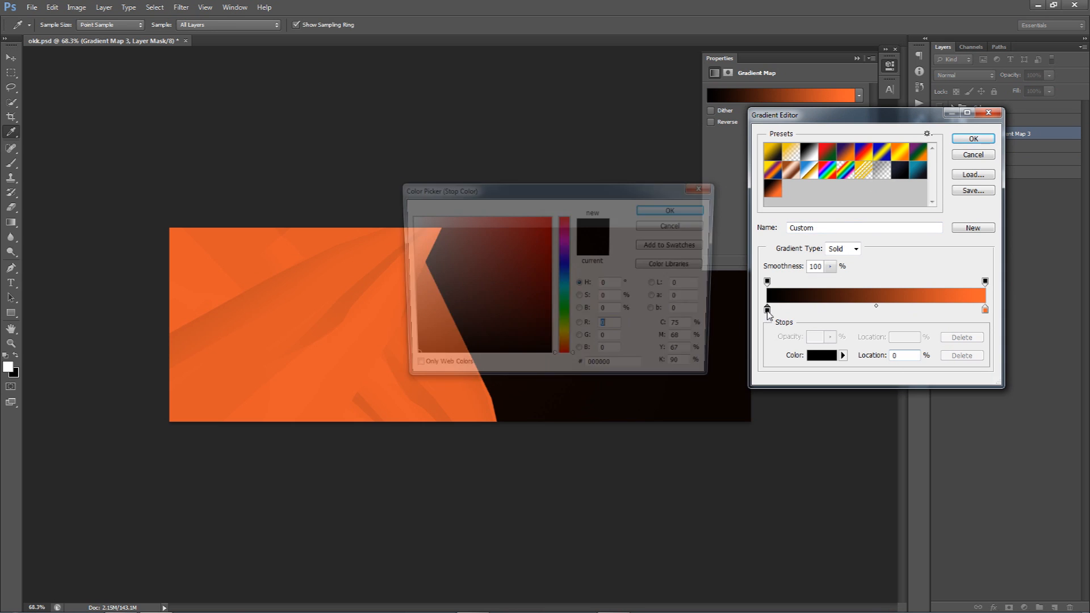
left_click(618, 371)
left_click_drag(538, 223, 270, 463)
left_click(676, 209)
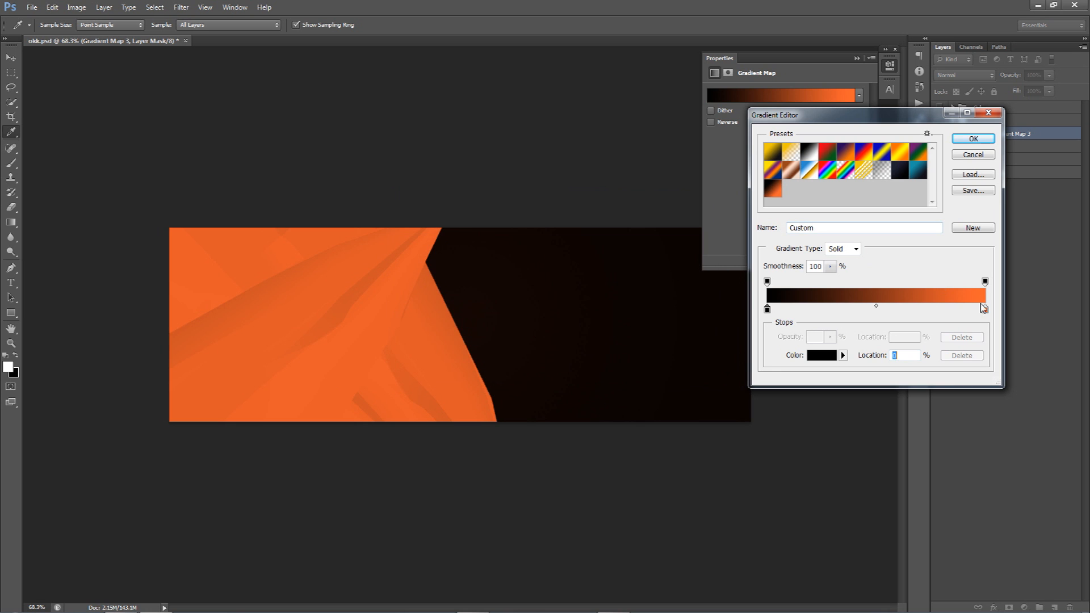
double_click(985, 309)
left_click_drag(612, 372, 560, 381)
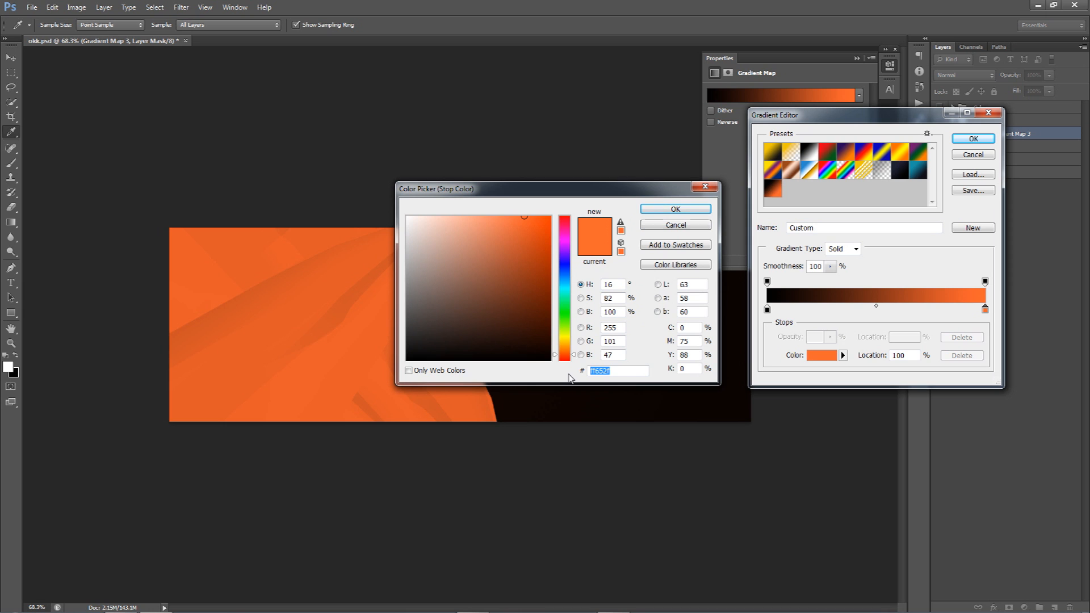
left_click(675, 209)
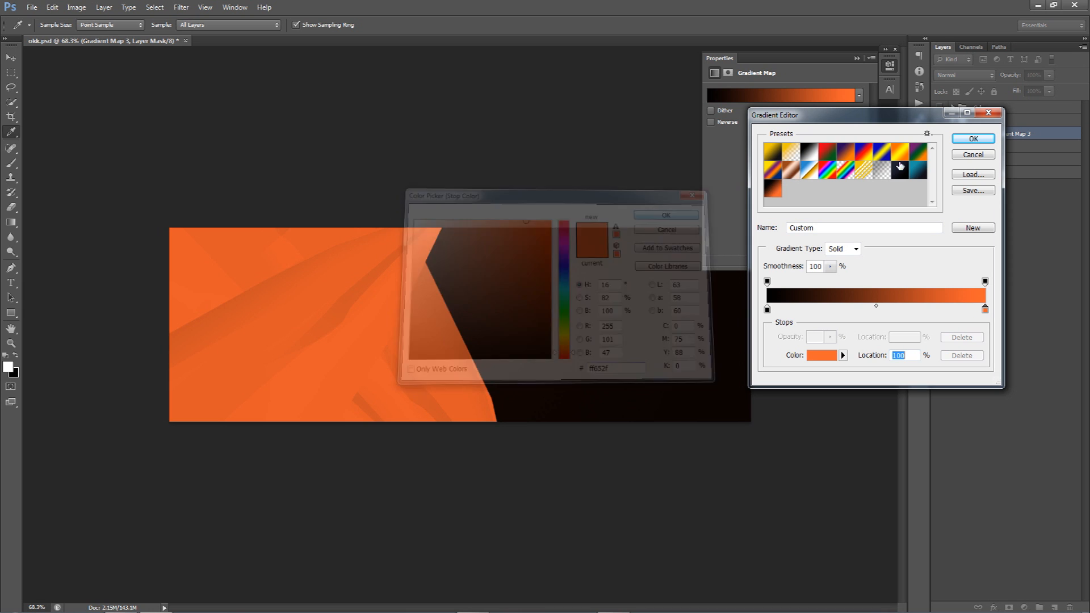
left_click(973, 139)
key("v")
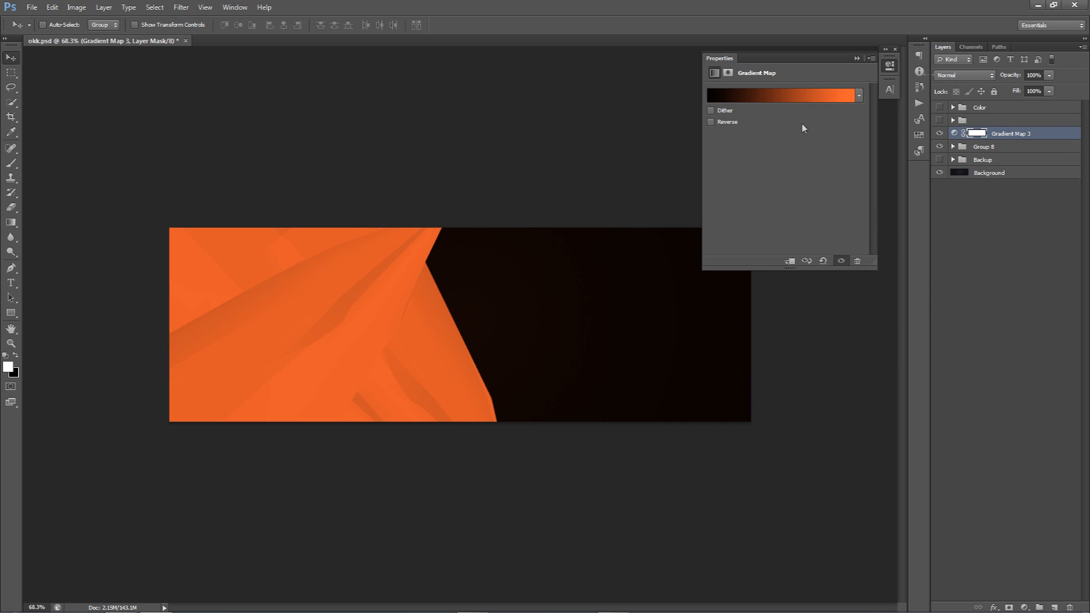
Set the Gradient Map layer's blend mode to Vivid Light and toggle its visibility to compare the effect
left_click(971, 75)
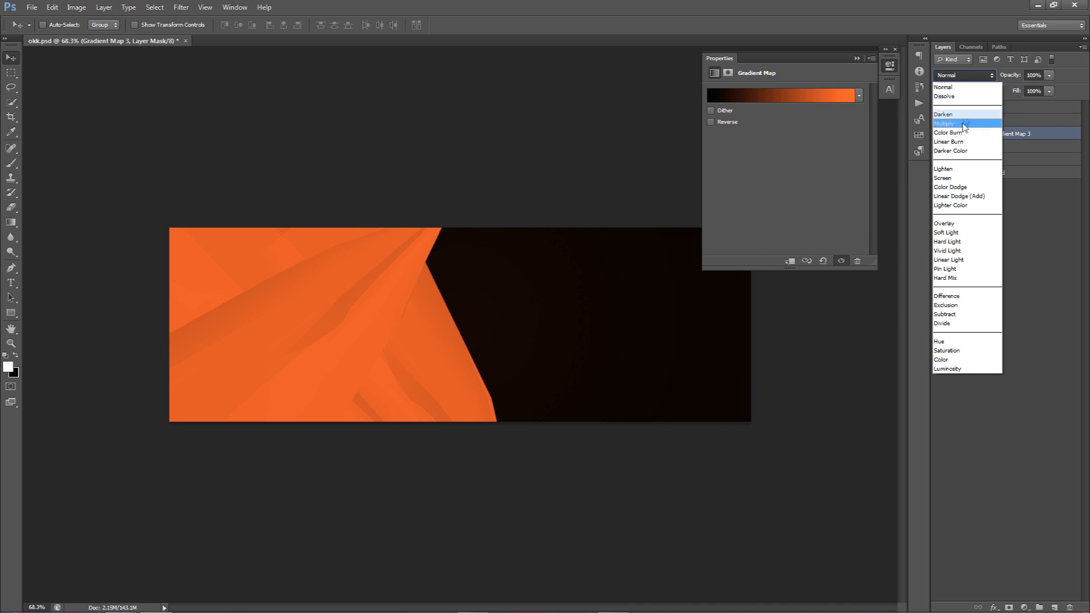
left_click(958, 250)
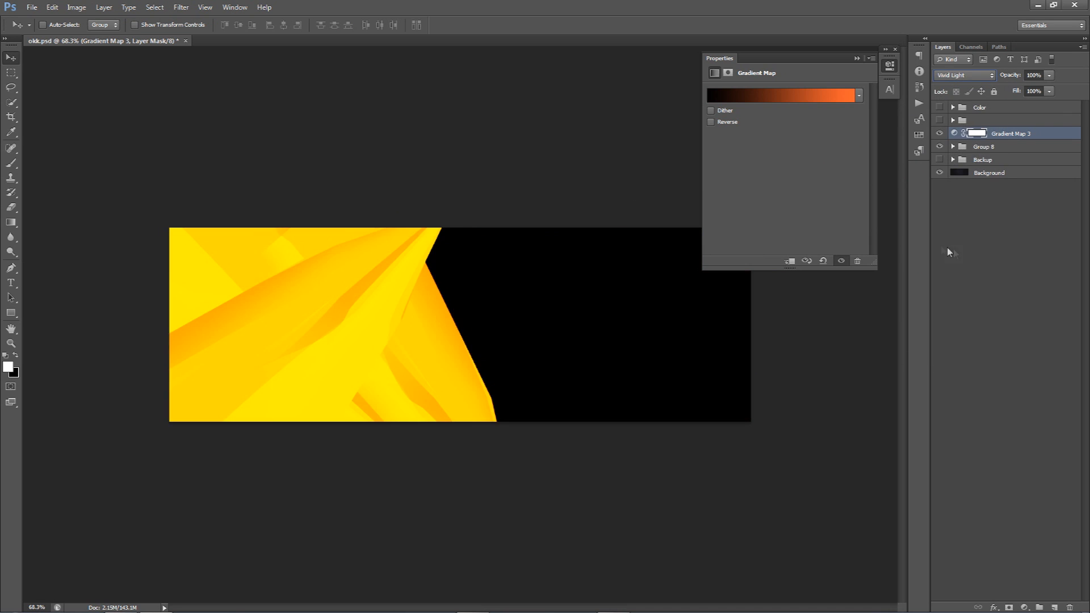
left_click(939, 134)
left_click(939, 134)
Clip the Gradient Map layer to the yellow artwork group and collapse its properties
right_click(1023, 140)
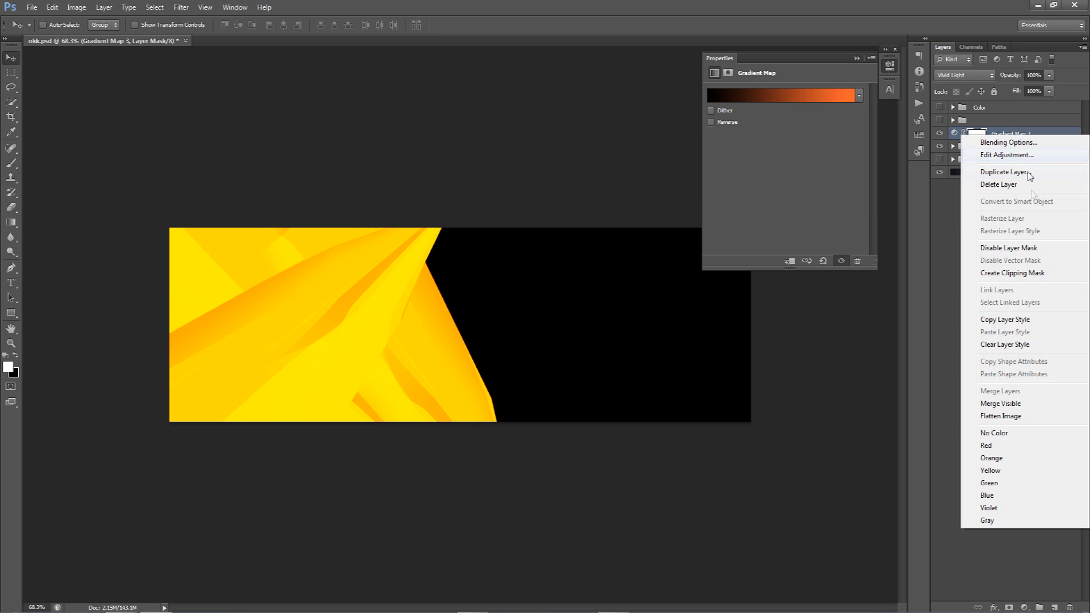
left_click(1024, 274)
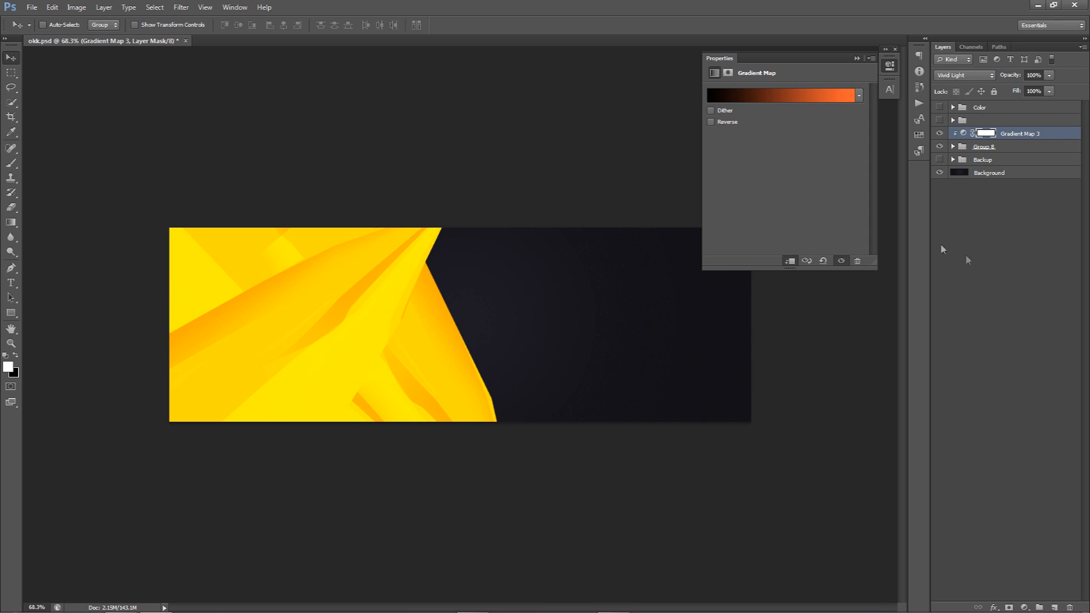
left_click(888, 66)
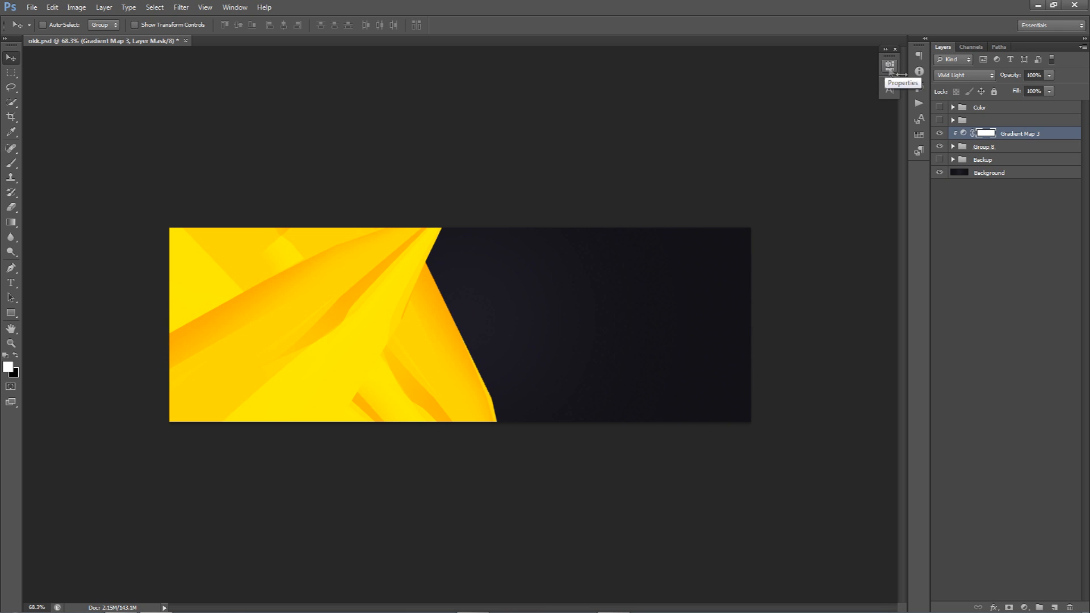
Set the Gradient Map layer's opacity to 80% and toggle its visibility to compare the effect
left_click(1041, 74)
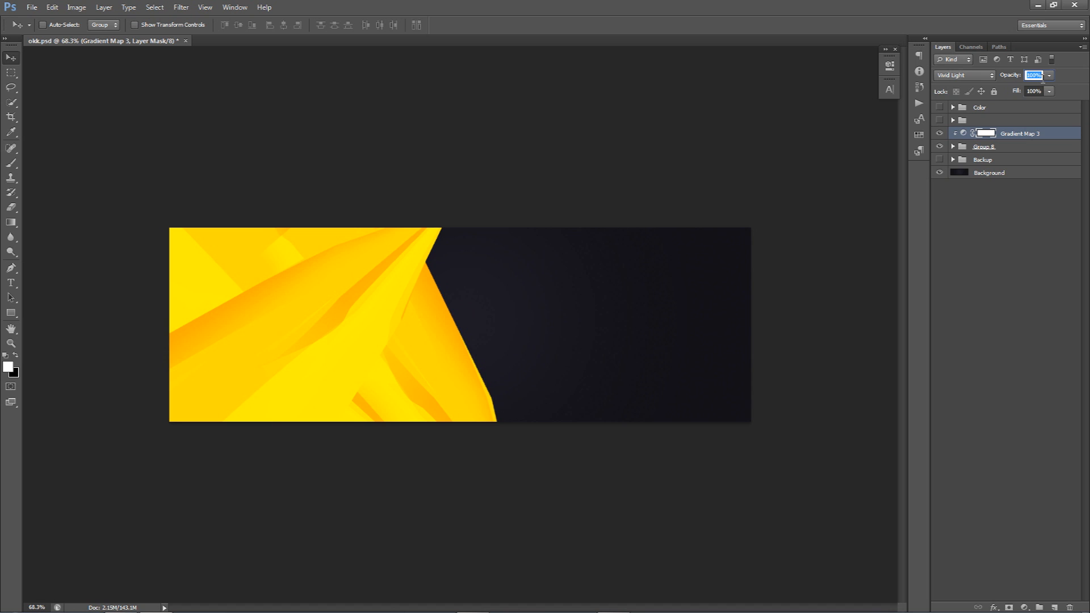
type("80")
left_click(939, 133)
left_click(939, 133)
left_click(939, 133)
left_click(939, 133)
left_click(939, 133)
left_click(939, 132)
Duplicate the Gradient Map layer together with the yellow artwork group and merge the copies into one layer
left_click(1005, 148, "shift")
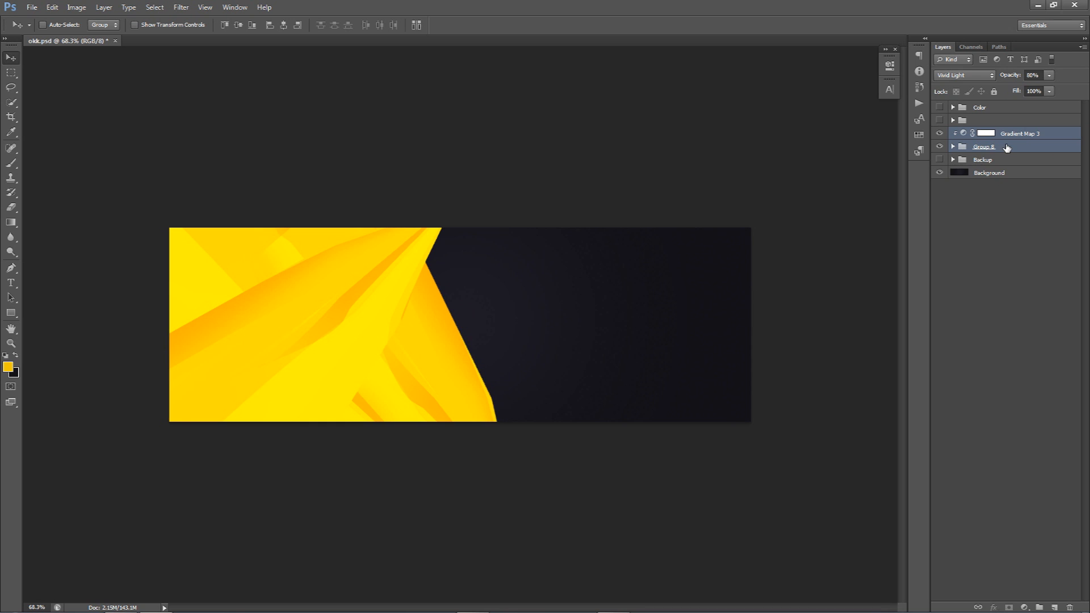
key("ctrl+j")
key("ctrl+e")
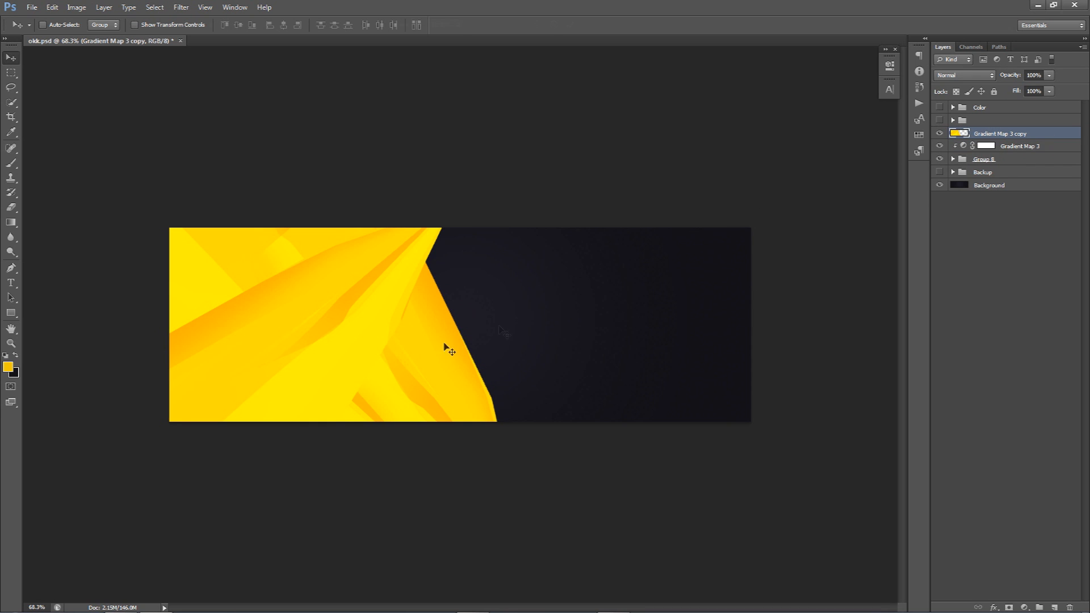
Warp the merged yellow copy, pulling its middle toward the lower left of the artwork
key("ctrl+t")
right_click(324, 346)
left_click(368, 433)
left_click_drag(356, 333, 291, 355)
key("Return")
Erase the outer parts of the warped yellow copy with a 571 px eraser and undo the last stroke
key("e")
mouse_move(379, 233)
left_mouse_down()
mouse_move(442, 244)
mouse_move(362, 225)
left_mouse_up()
left_click_drag(271, 199, 234, 190)
mouse_move(465, 347)
left_mouse_down()
mouse_move(485, 367)
mouse_move(445, 330)
mouse_move(471, 411)
mouse_move(292, 491)
left_mouse_up()
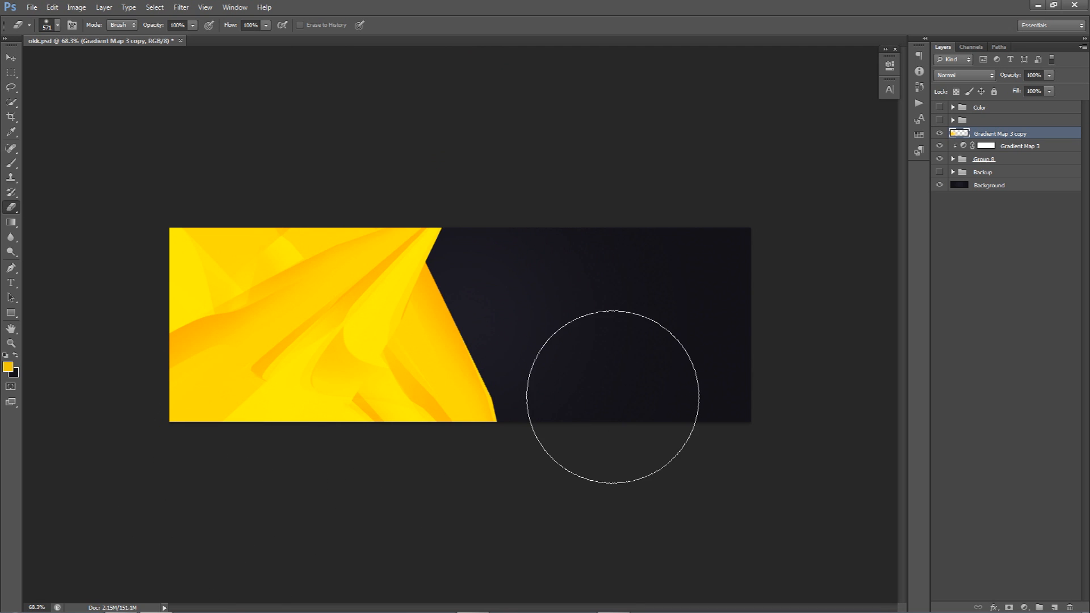
left_click_drag(200, 265, 154, 284)
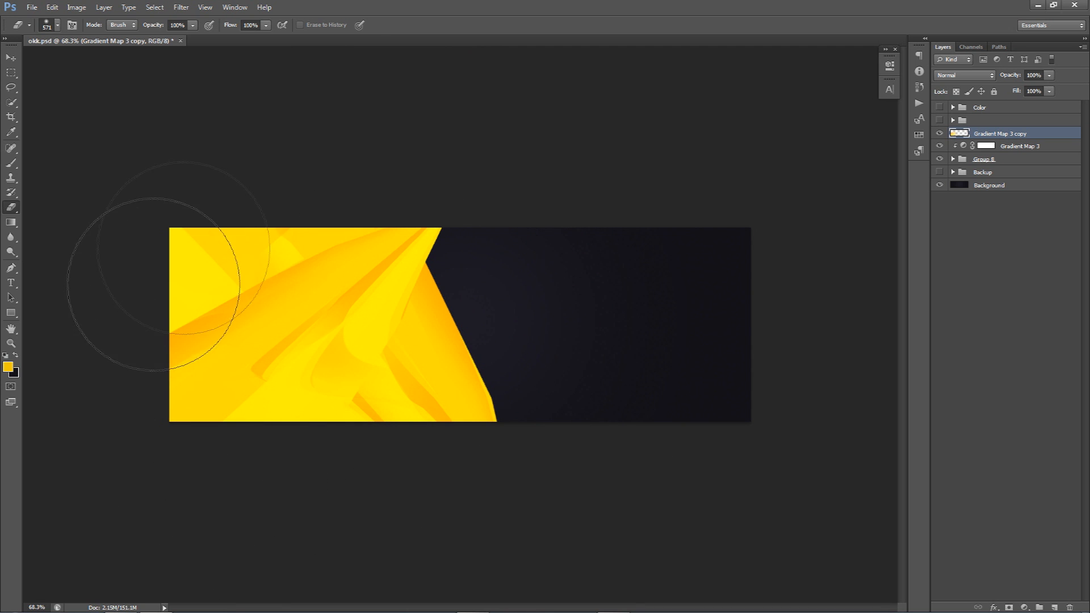
key("ctrl+alt+z")
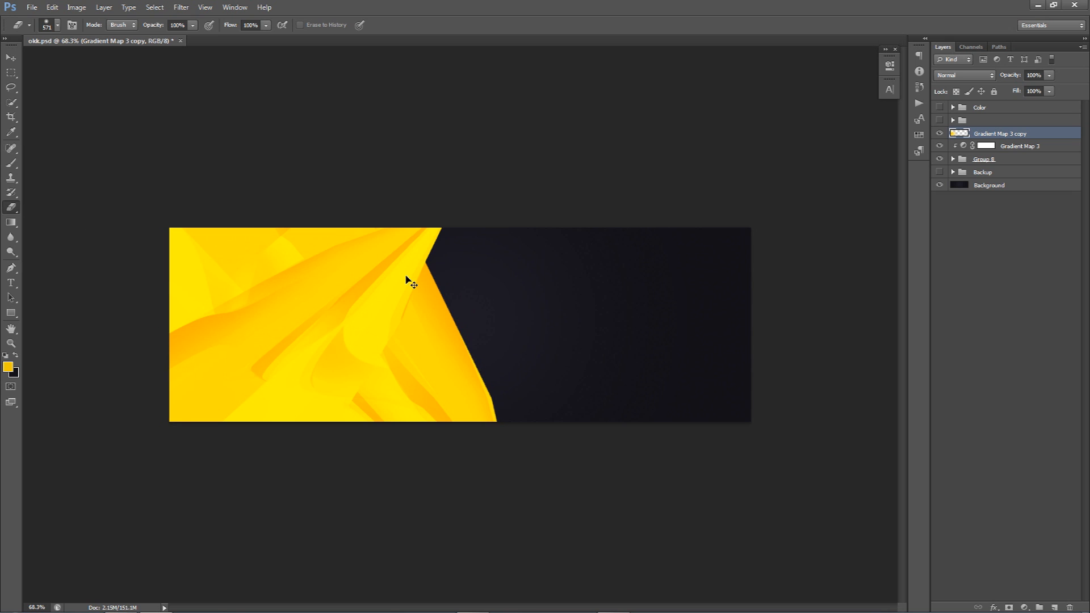
Shift the warped yellow copy slightly left and briefly show the hidden finished ABSTRACT design for comparison
key("v")
left_click_drag(435, 316, 460, 316)
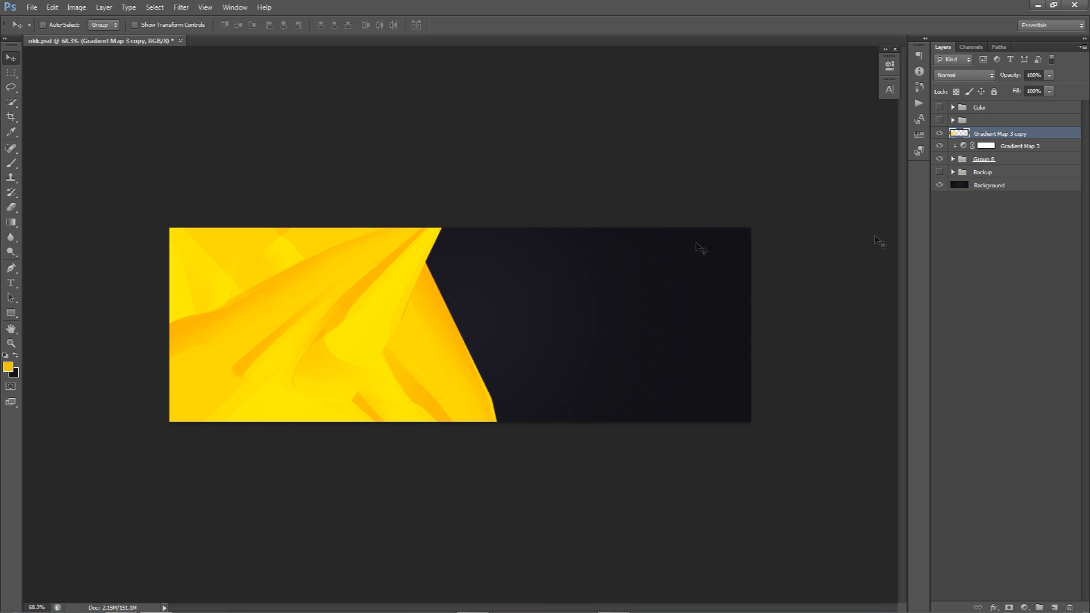
left_click(938, 120)
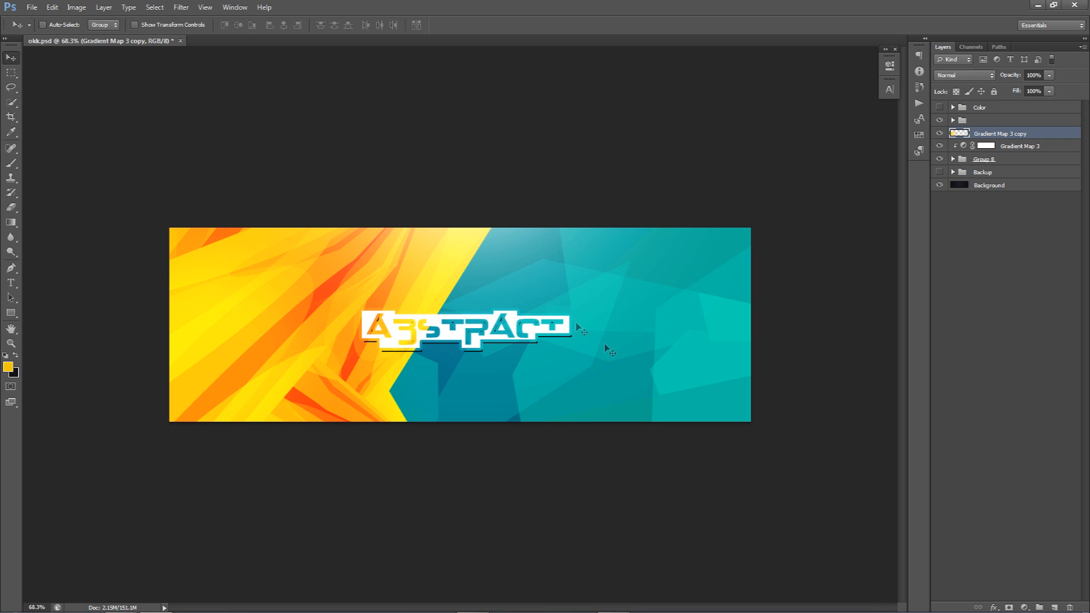
left_click(939, 120)
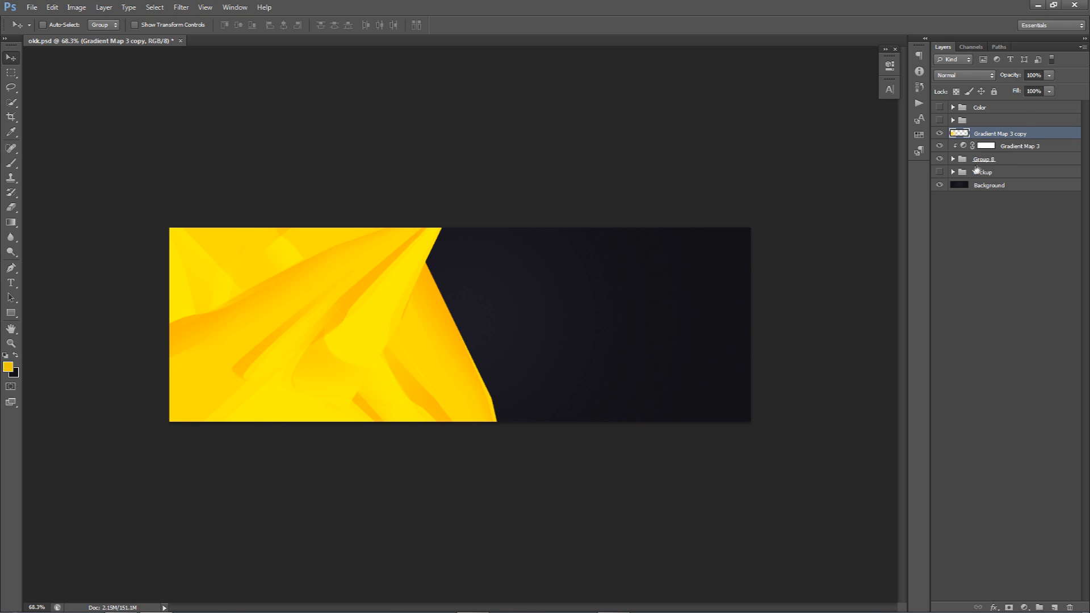
Add a layer above the Backup group and draw a closed polygonal path over the banner's upper middle, overlapping the yellow artwork
left_click(981, 171)
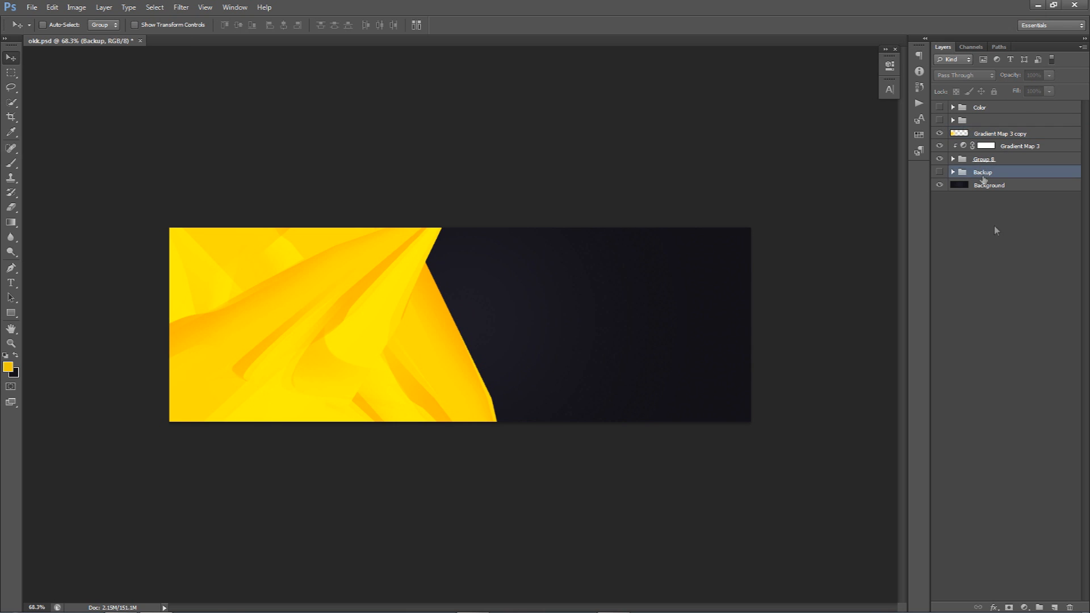
left_click(1054, 608)
key("p")
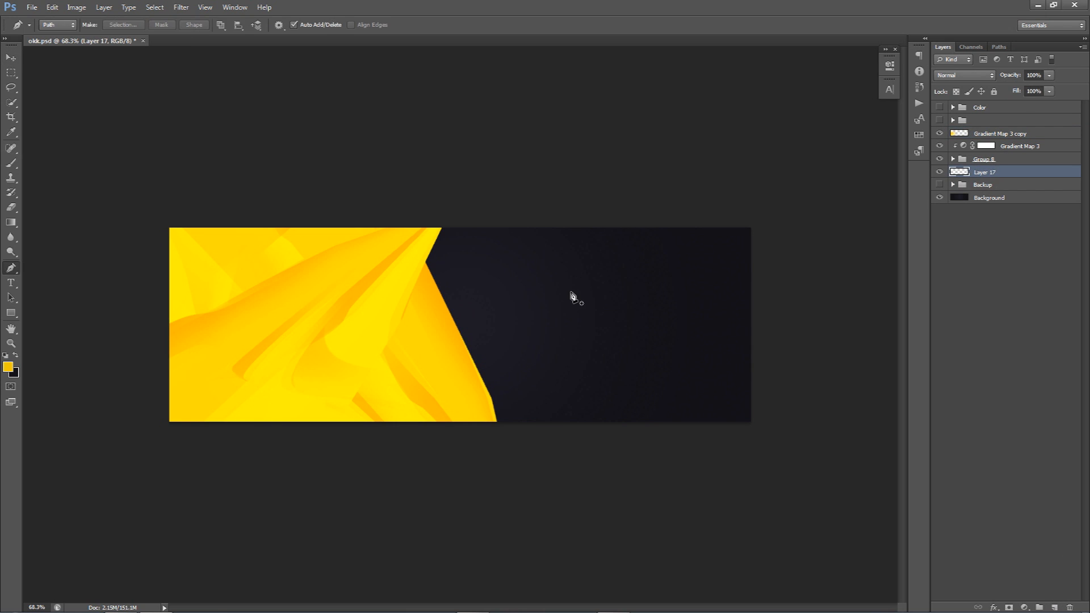
left_click(418, 213)
left_click(651, 218)
left_click(528, 302)
left_click(372, 278)
left_click(417, 213)
Show the Color swatch group and set the foreground colour to blue #1a8cb5
left_click(941, 108)
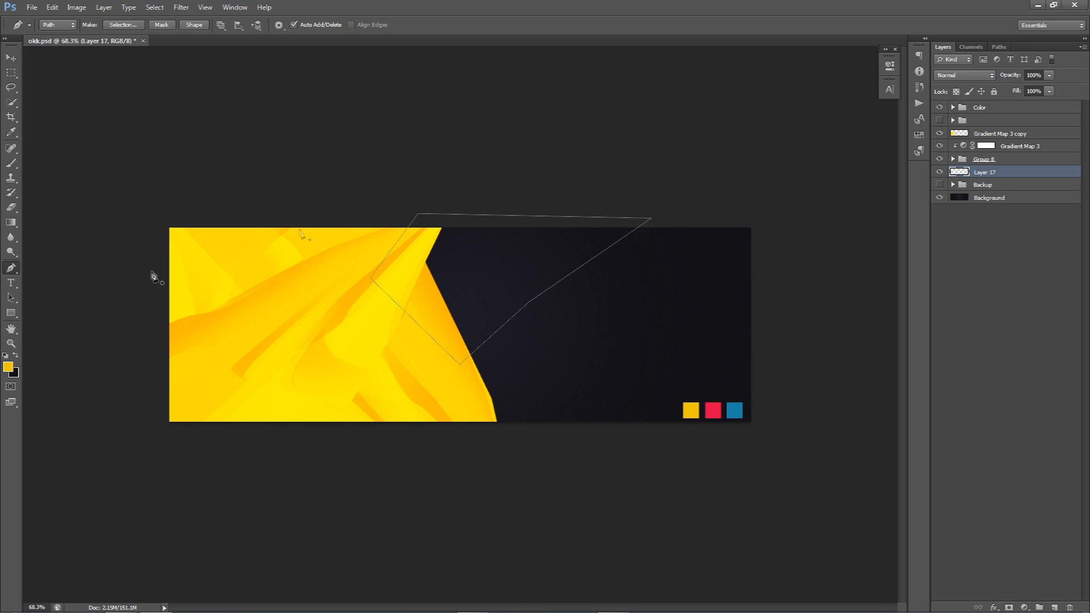
left_click(7, 366)
left_click(738, 408)
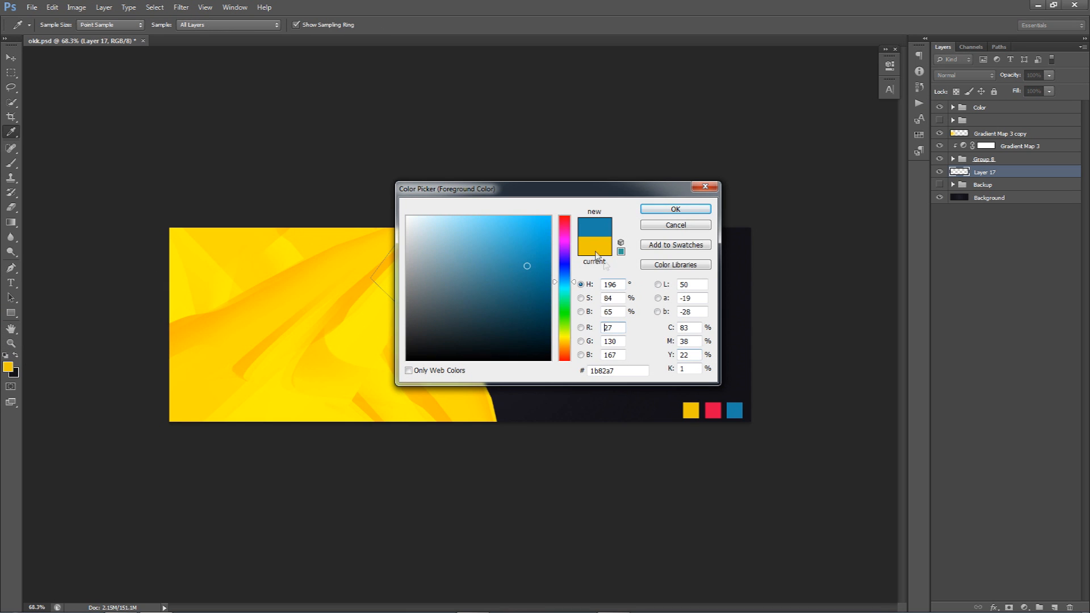
double_click(602, 371)
type("1a8cb5")
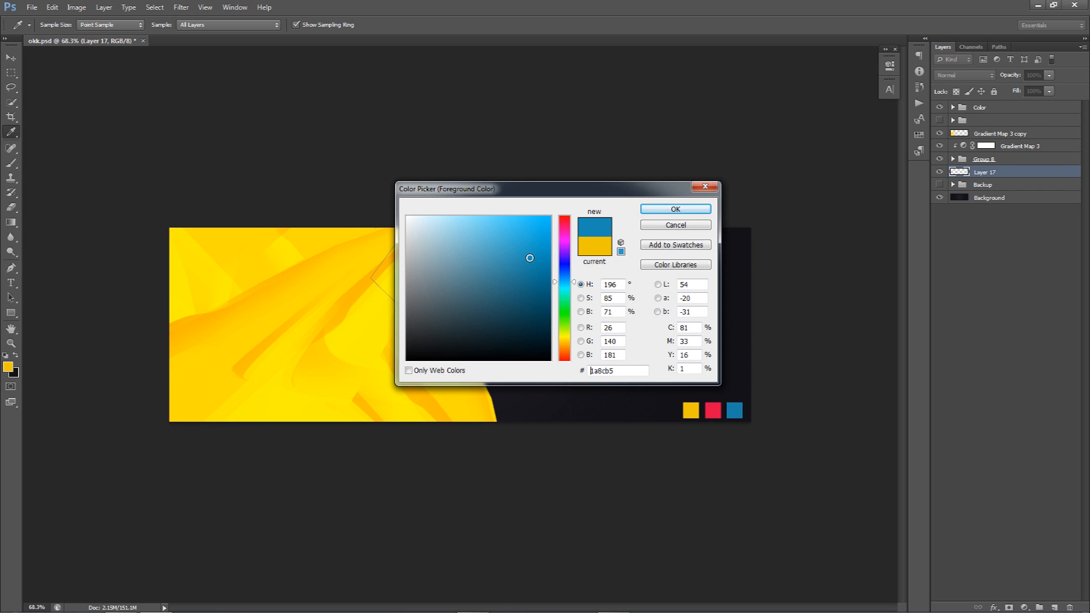
left_click(667, 213)
Fill the upper-middle path with bright blue #1fb4e9 and delete the path
right_click(536, 277)
left_click(571, 344)
left_click(543, 170)
left_click(528, 202)
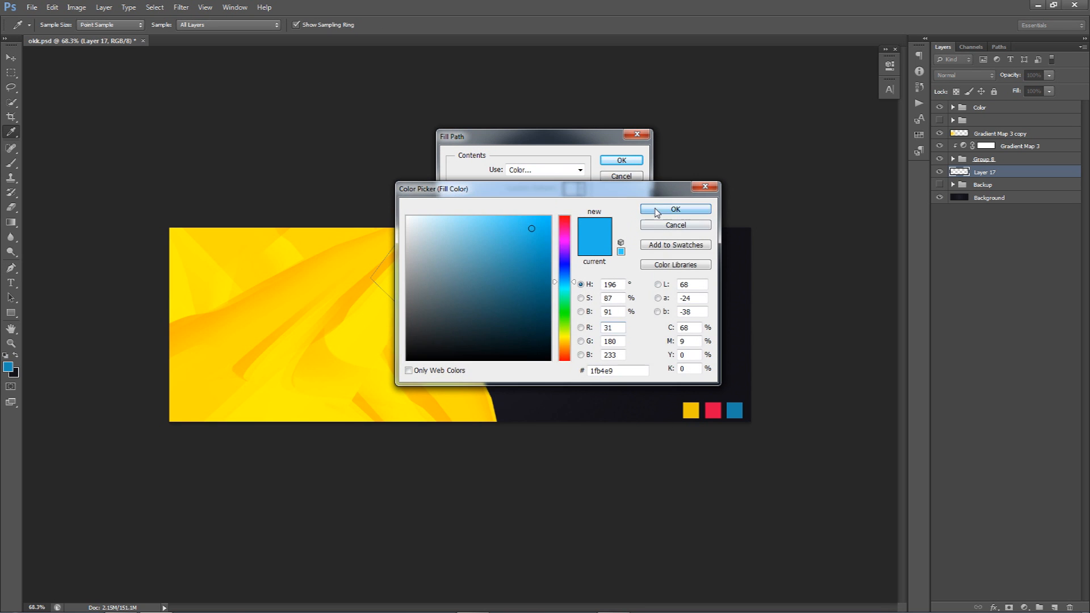
left_click(657, 210)
left_click(622, 160)
right_click(576, 289)
left_click(609, 308)
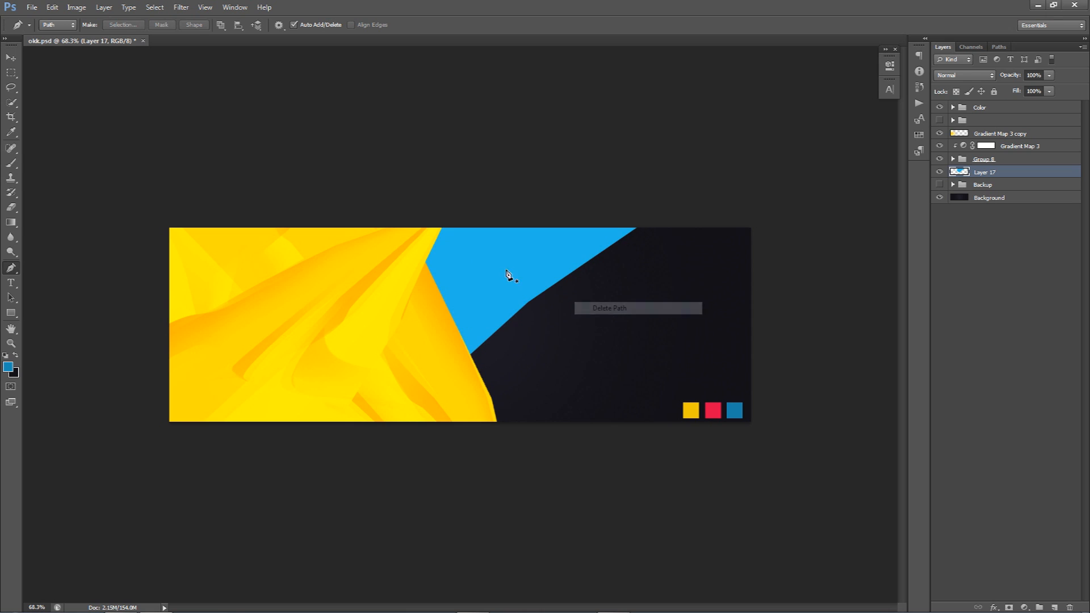
Draw a closed five-point path over the banner's lower middle beside the yellow artwork, on a new layer
left_click(413, 336)
left_click(522, 276)
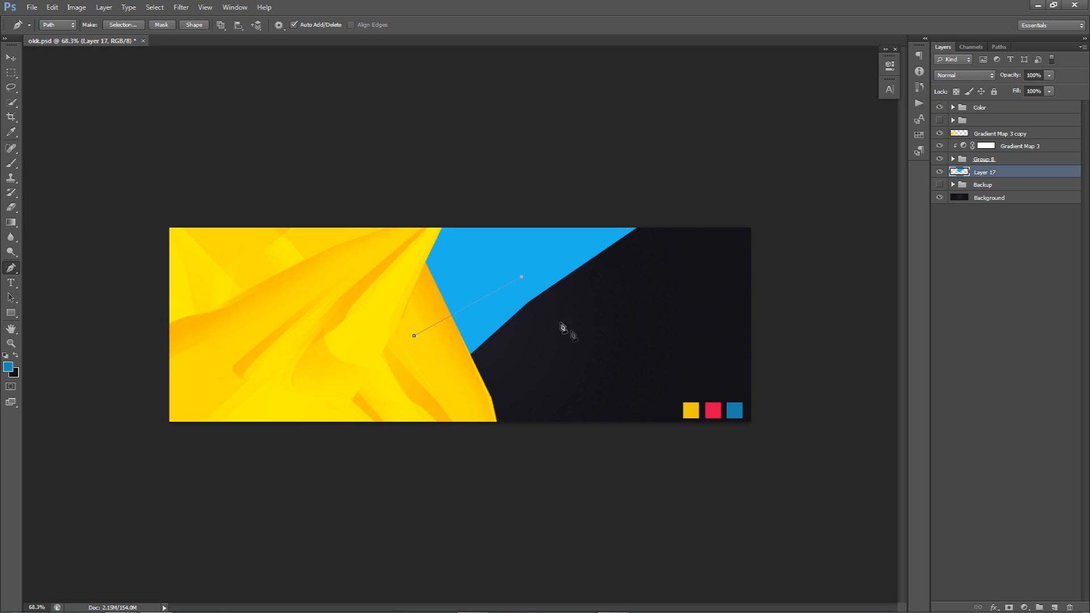
left_click(1053, 607)
left_click(623, 391)
left_click(558, 461)
left_click(425, 412)
left_click(414, 336)
Fill the lower-middle path with a darker blue than the first shape and delete the path
right_click(494, 312)
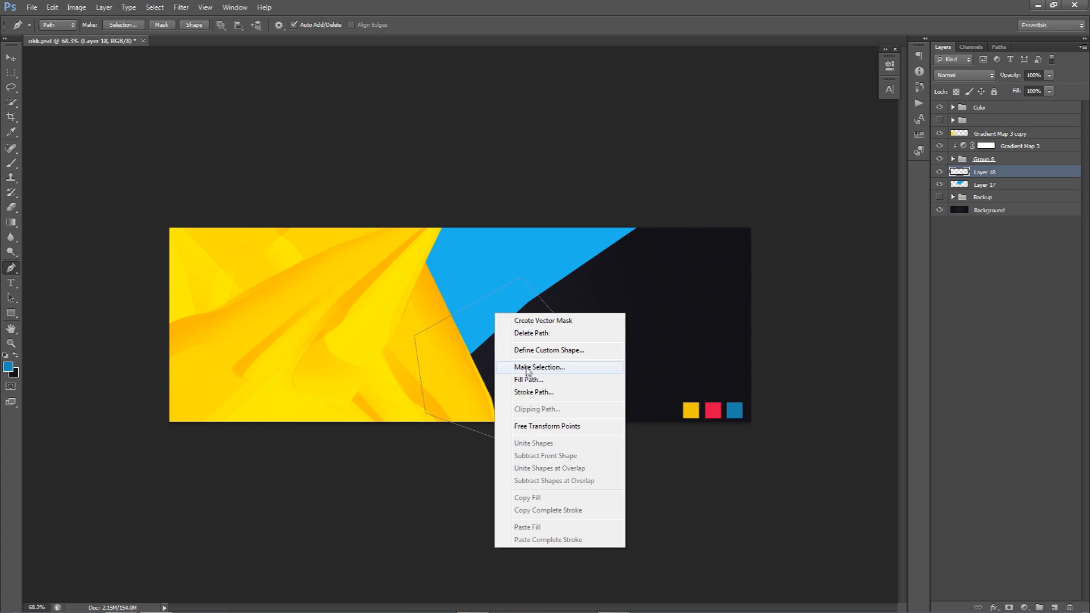
left_click(516, 379)
left_click(558, 169)
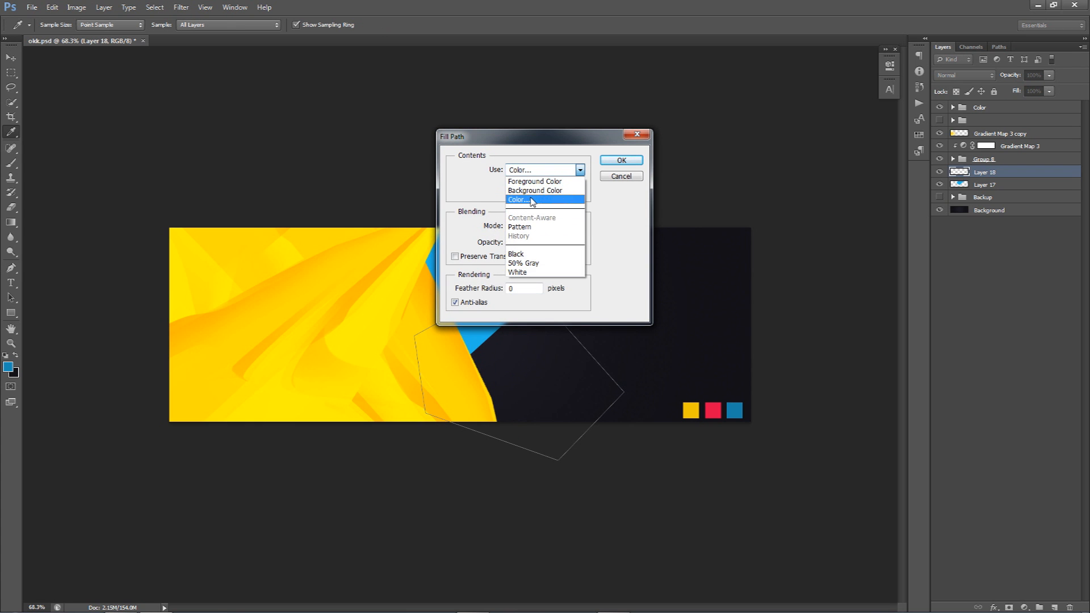
left_click(539, 197)
left_click_drag(531, 238, 529, 249)
left_click(676, 209)
left_click(621, 161)
right_click(610, 281)
left_click(630, 301)
On a new layer, draw a closed six-point path spanning the banner's full height right of its centre
left_click(1054, 606)
left_click(601, 190)
left_click(512, 307)
left_click(634, 410)
key("ctrl+z")
left_click(584, 448)
left_click(698, 403)
left_click(673, 295)
left_click(675, 295)
left_click(700, 198)
left_click(601, 189)
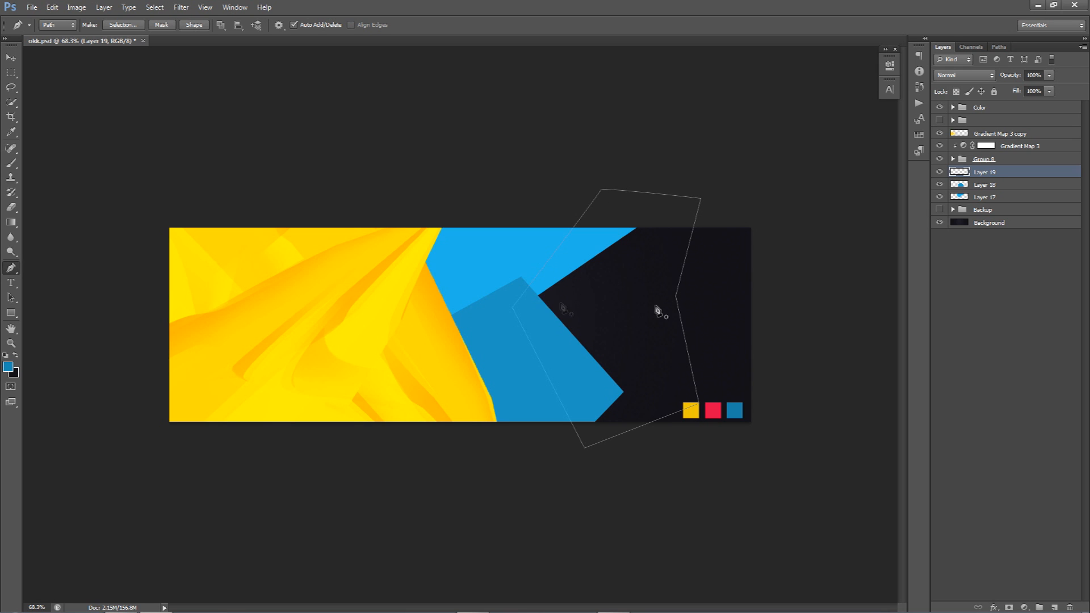
Fill the full-height six-point path with blue #1888b1 and delete the path
right_click(597, 292)
left_click(624, 360)
left_click(545, 169)
left_click(522, 194)
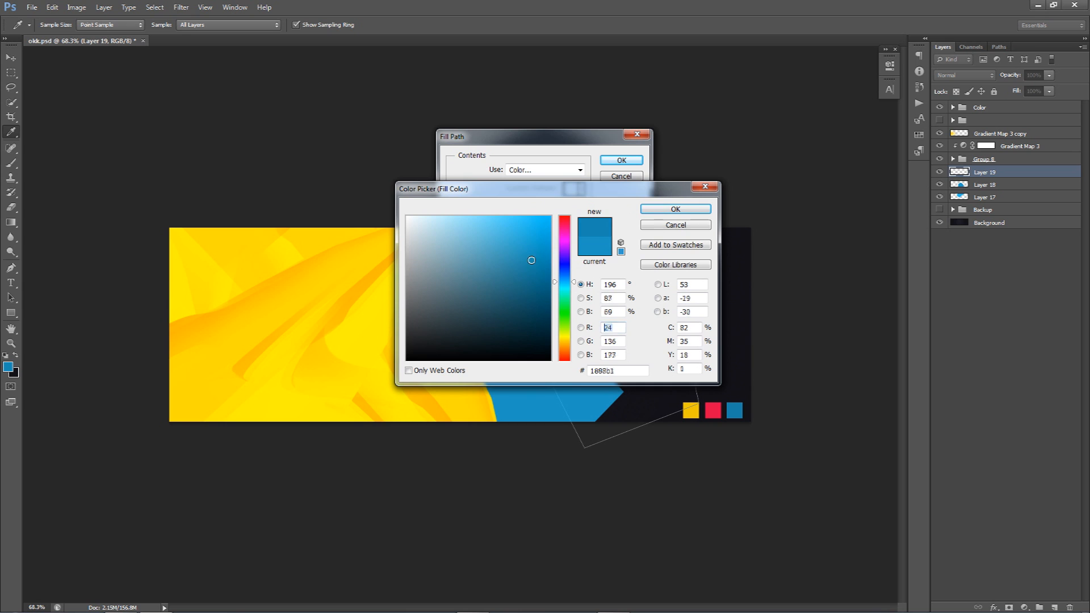
left_click(675, 209)
left_click(622, 160)
right_click(629, 277)
left_click(639, 296)
On a new layer, draw a closed path with one curved point covering the banner's lower-right part
left_click(1061, 605)
left_click(719, 205)
left_click(654, 324)
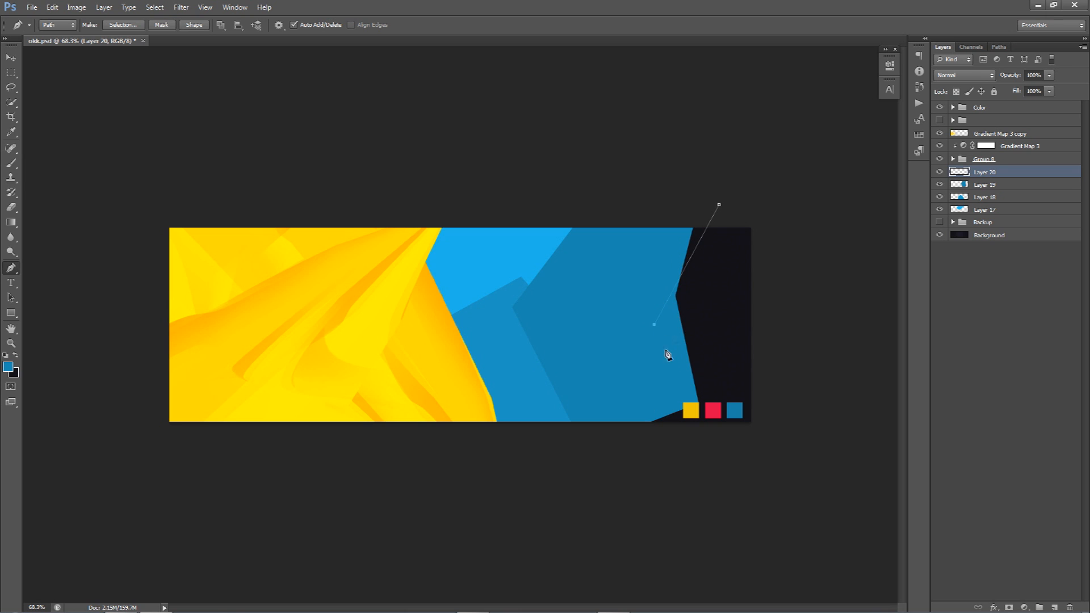
left_click(608, 451)
left_click(784, 496)
left_click_drag(824, 400, 826, 383)
left_click(730, 239)
left_click(718, 205)
Fill the lower-right path with the blue of the Color group's blue swatch and delete the path
right_click(711, 277)
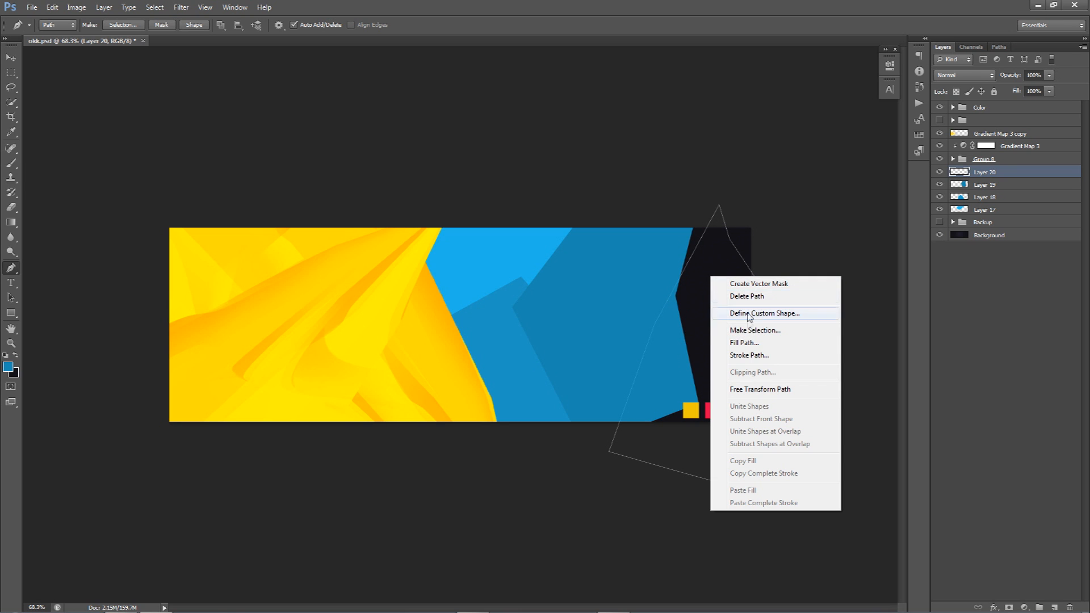
left_click(744, 342)
left_click(567, 170)
left_click(528, 194)
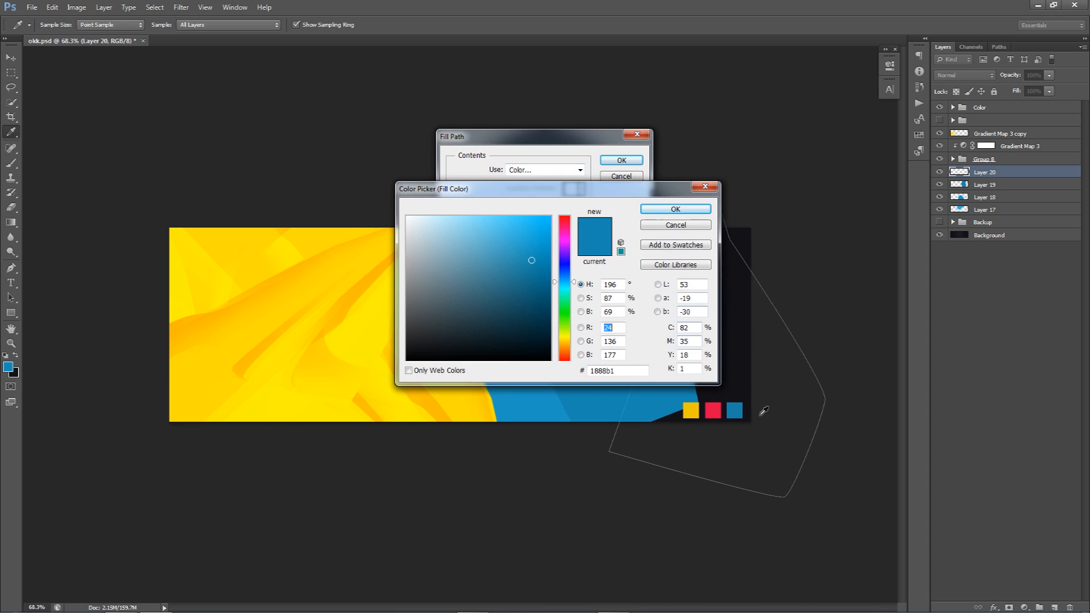
left_click(676, 209)
left_click(621, 161)
right_click(674, 295)
left_click(718, 317)
right_click(697, 314)
left_click(719, 333)
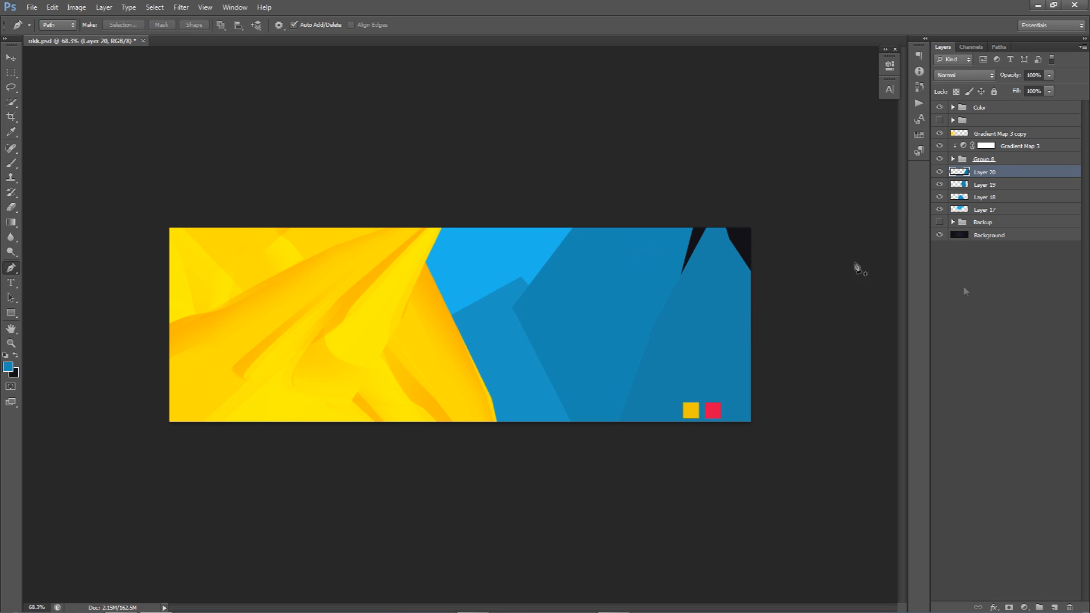
On a new layer, draw a closed five-point path covering the banner's upper-right corner
left_click(1054, 607)
left_click(607, 191)
left_click(753, 342)
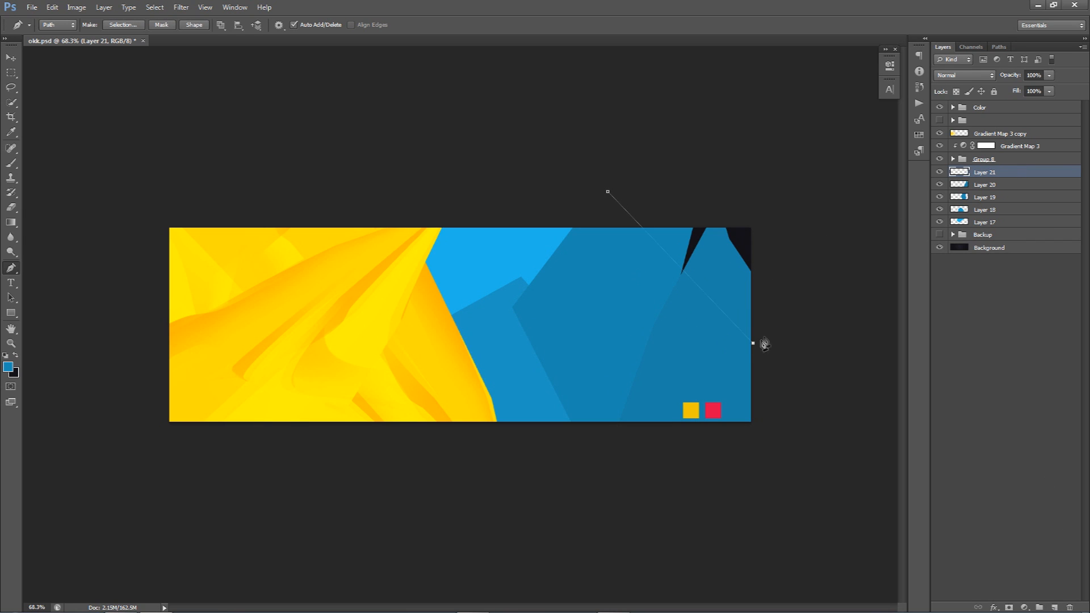
key("ctrl+z")
left_click(662, 311)
left_click(747, 325)
left_click(826, 233)
left_click(725, 179)
left_click(608, 192)
Fill the upper-right corner path with a lighter blue than its neighbouring shapes and delete the path
right_click(653, 266)
left_click(678, 334)
left_click(549, 173)
left_click(531, 207)
left_click_drag(529, 264, 520, 253)
left_click(674, 211)
left_click(623, 161)
right_click(666, 276)
left_click(689, 296)
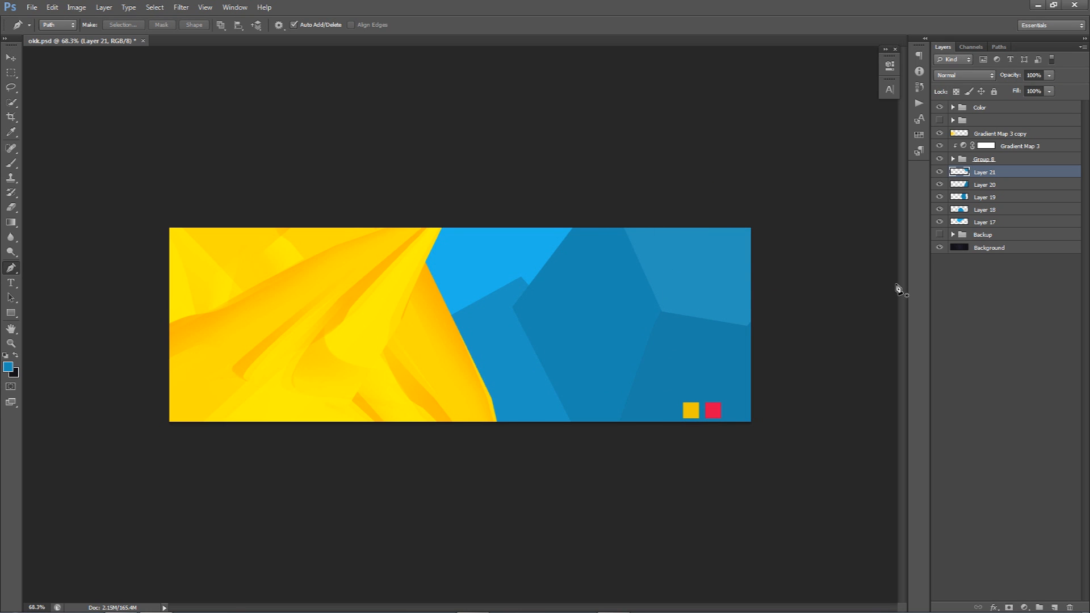
Group the five blue shape layers and duplicate the group
left_click(990, 223, "shift")
key("ctrl+g")
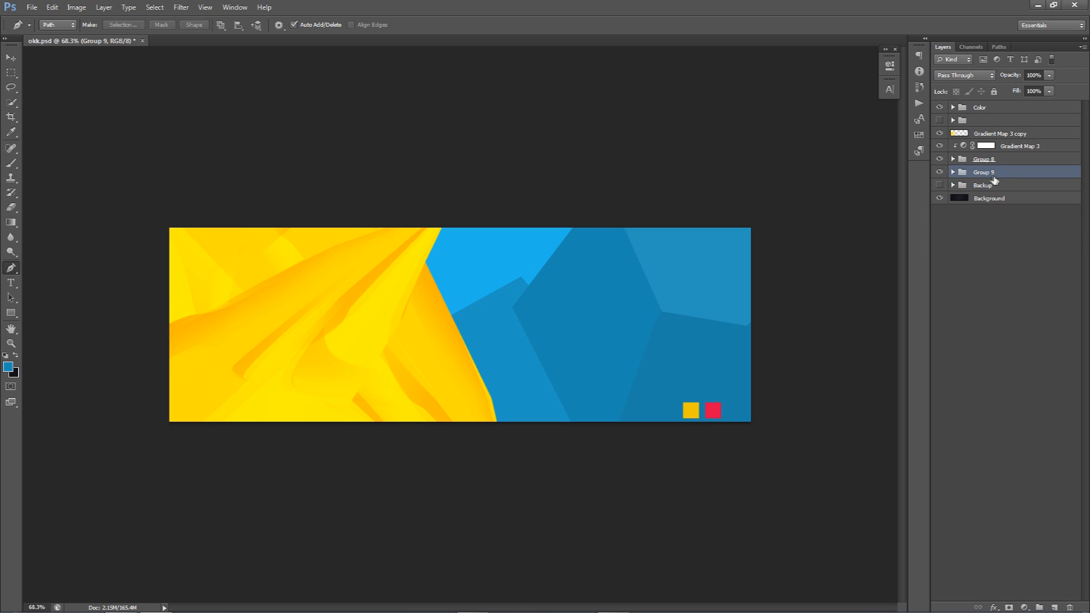
key("ctrl+j")
Rename the yellow artwork group as Yellow Shape and the original blue group as Blue Shape
double_click(987, 160)
type("Y")
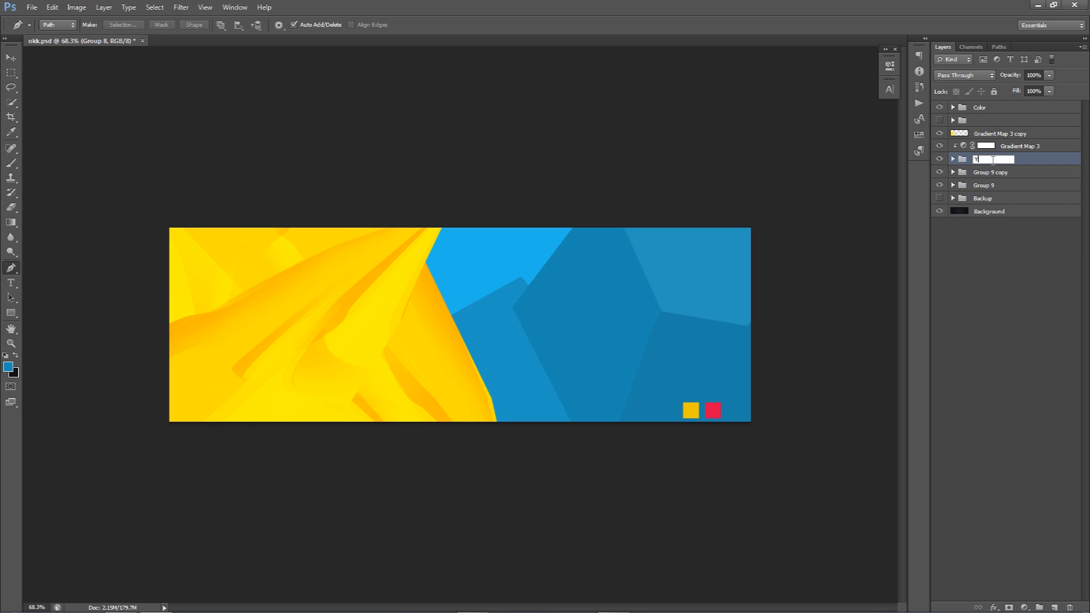
type("ellow Shape")
key("Return")
double_click(982, 185)
type("Blue Sh")
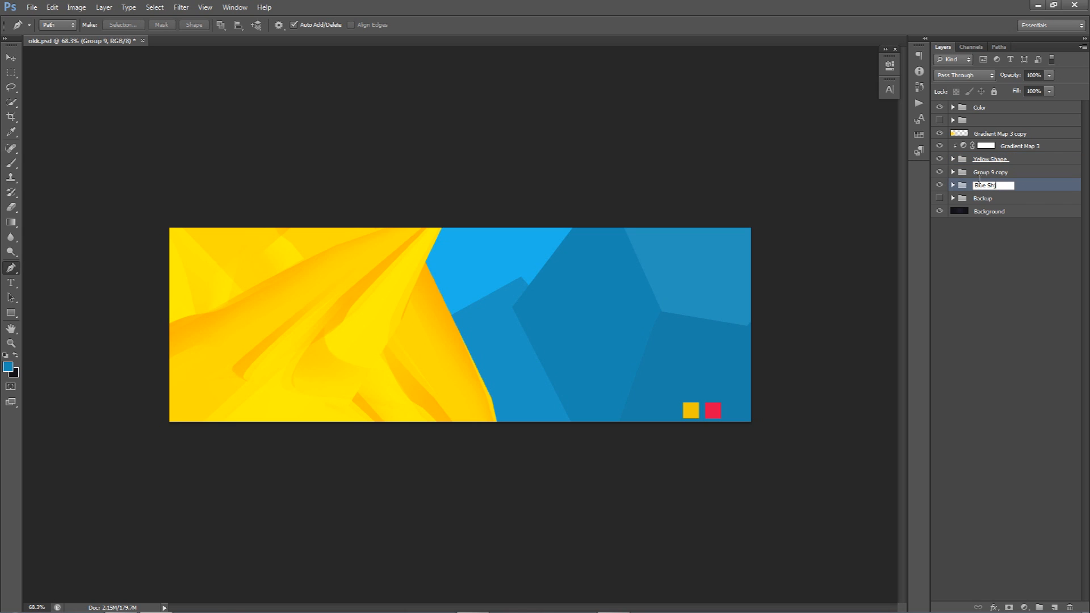
type("ape")
key("Return")
Merge the duplicated blue group into one layer and apply a Perspective transform narrowing its right side
left_click(981, 177)
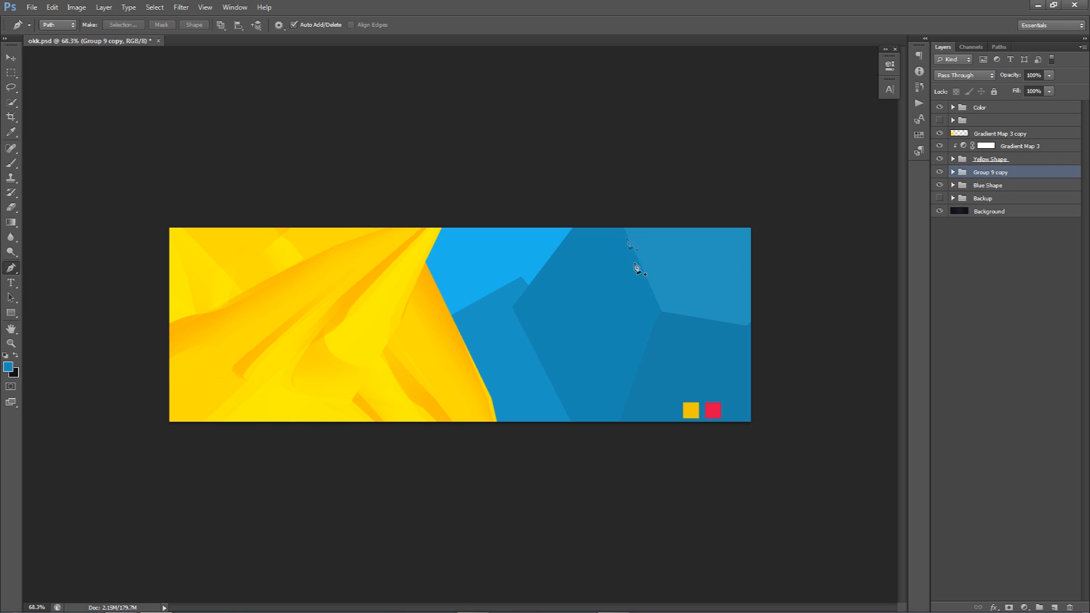
key("ctrl+e")
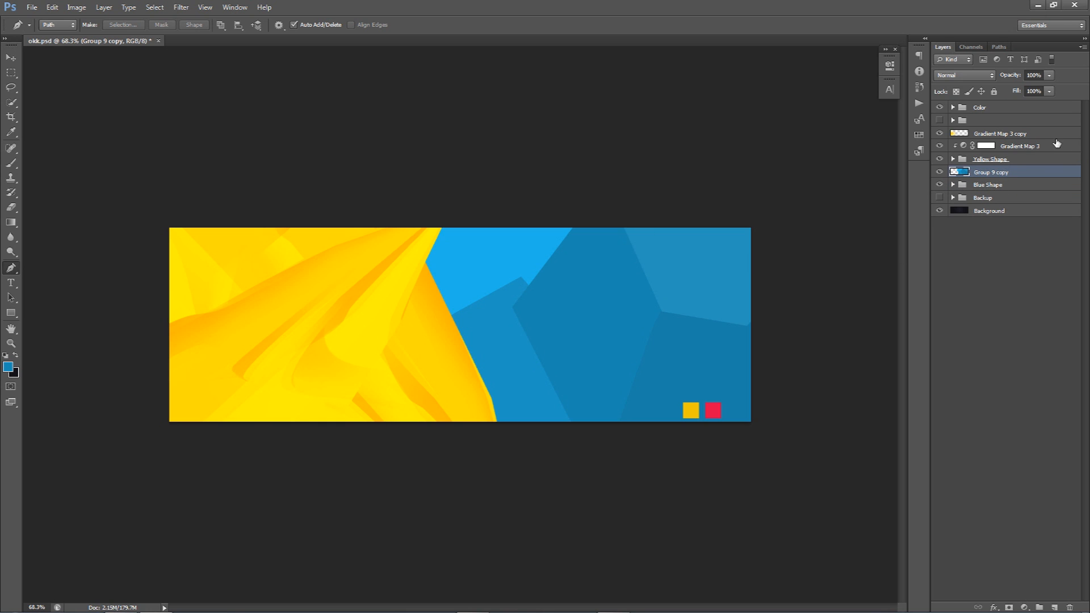
key("ctrl+t")
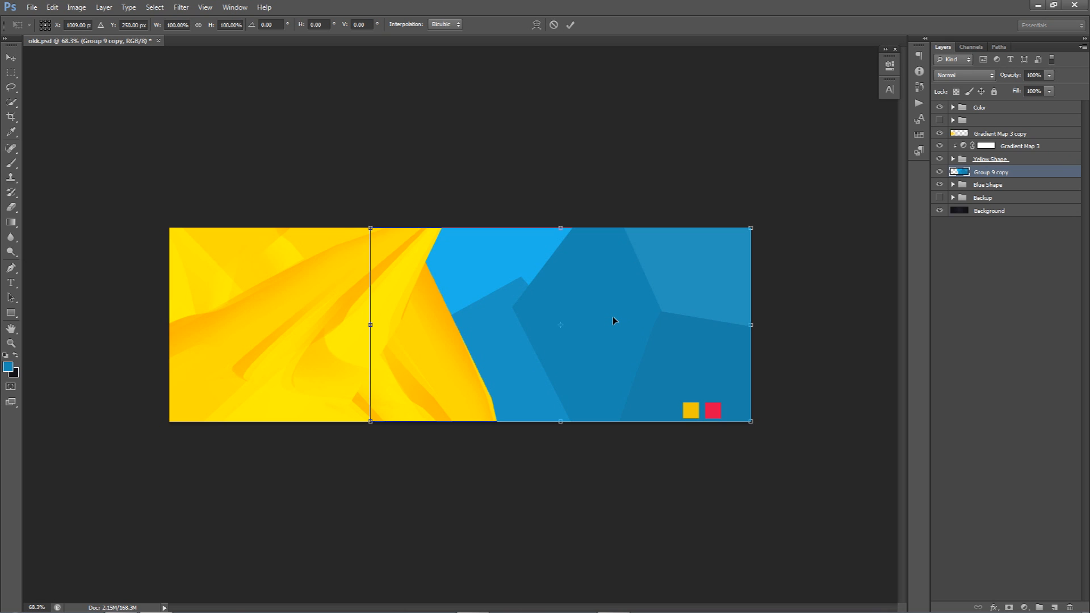
right_click(614, 319)
left_click(659, 377)
left_click_drag(751, 229, 749, 310)
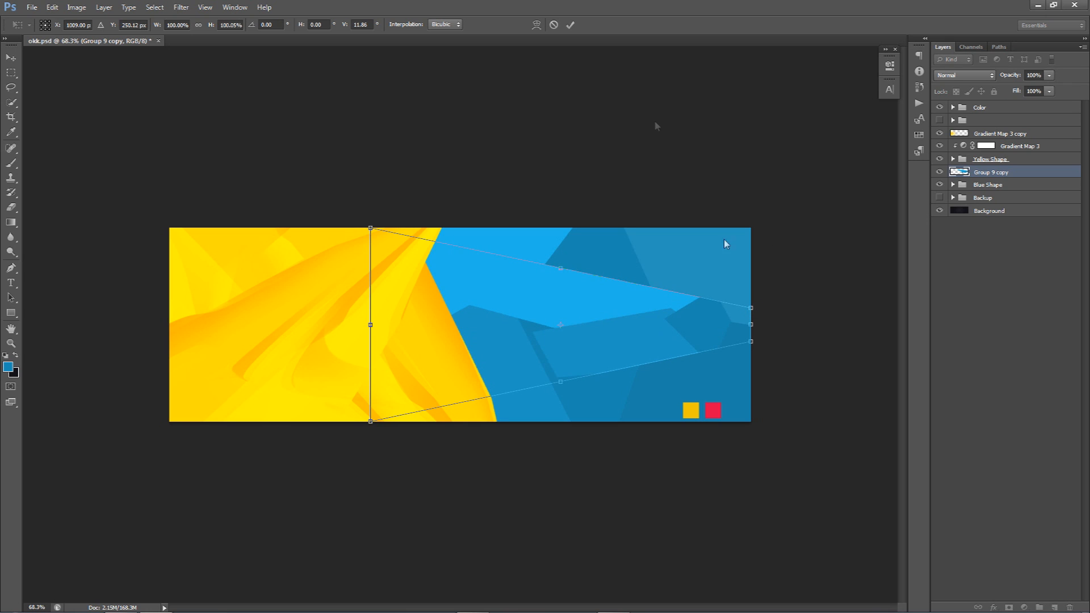
left_click(571, 25)
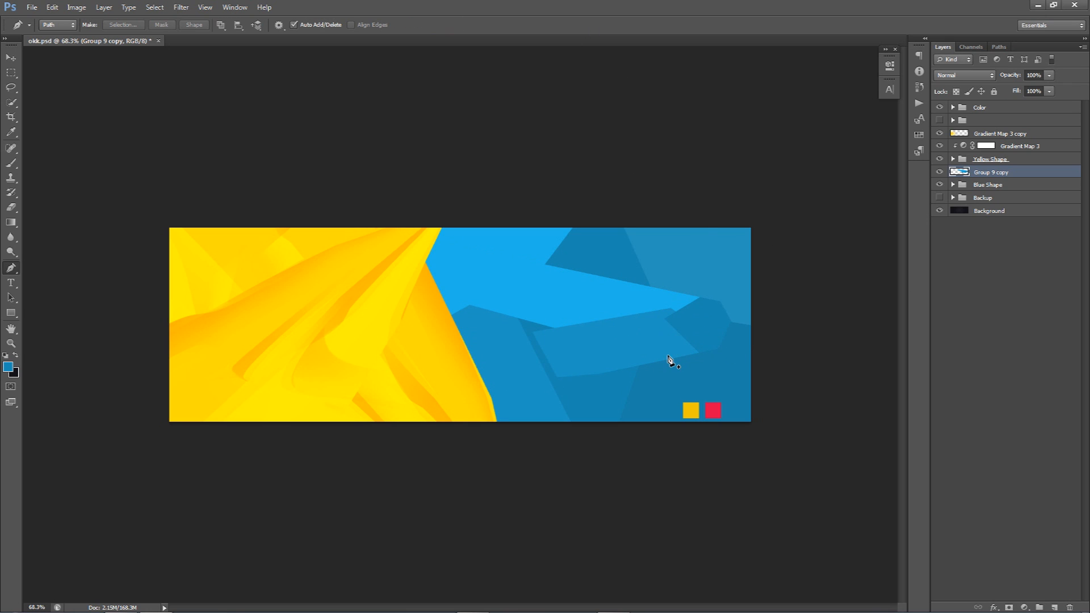
Duplicate the merged blue layer, rotate and reposition the copy over the right side of the banner, and set its blend mode to Overlay
key("ctrl+j")
key("ctrl+t")
left_click_drag(725, 183, 827, 319)
left_click_drag(684, 359, 810, 368)
key("Return")
left_click_drag(727, 311, 692, 318)
left_click(963, 75)
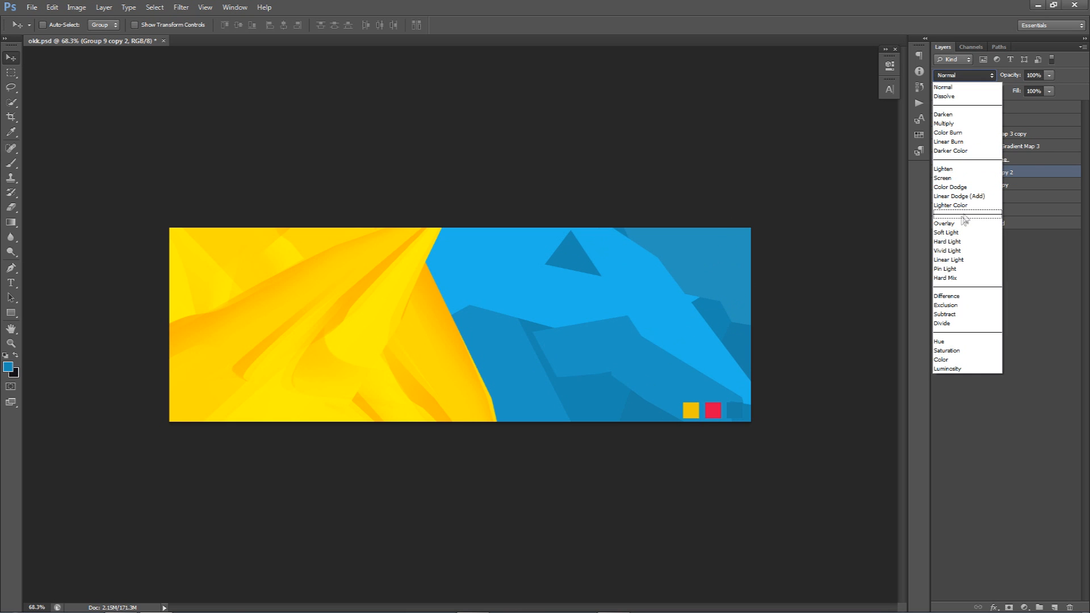
left_click(955, 223)
Place another copy of the Overlay layer nearer the yellow artwork and rotate it about 51 degrees
left_click_drag(668, 285, 531, 306)
key("ctrl+t")
left_click_drag(759, 331, 725, 422)
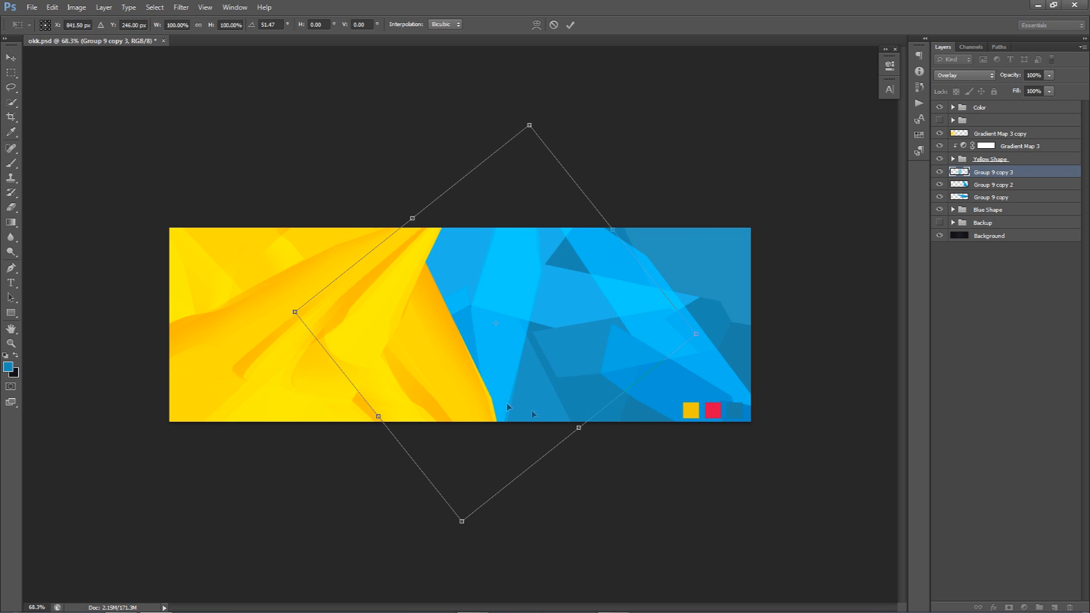
key("Return")
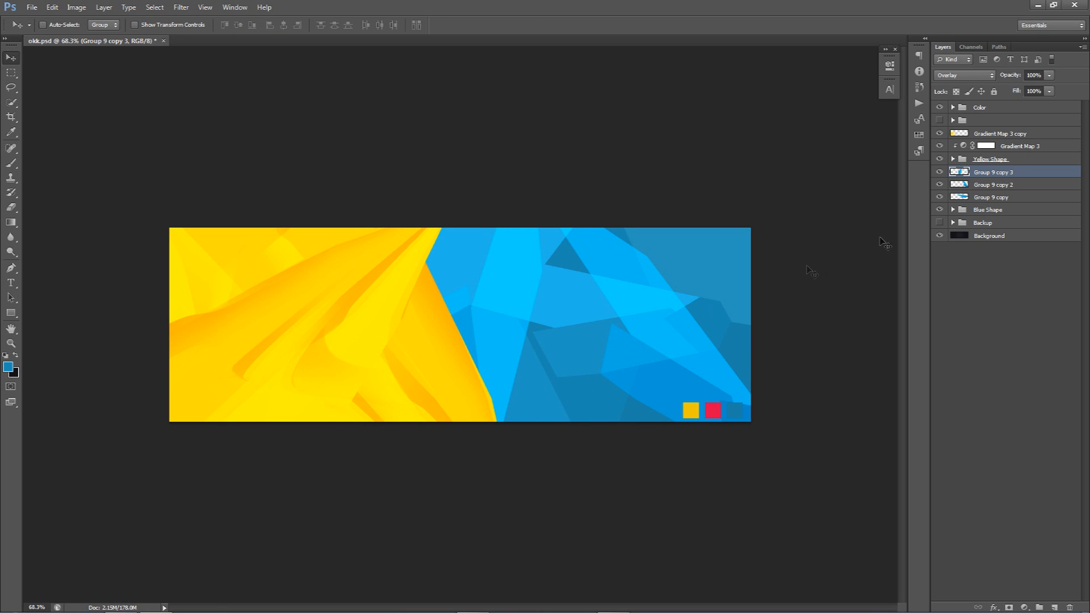
Group the three transformed blue copies and hide the Color swatch group
left_click(984, 198, "shift")
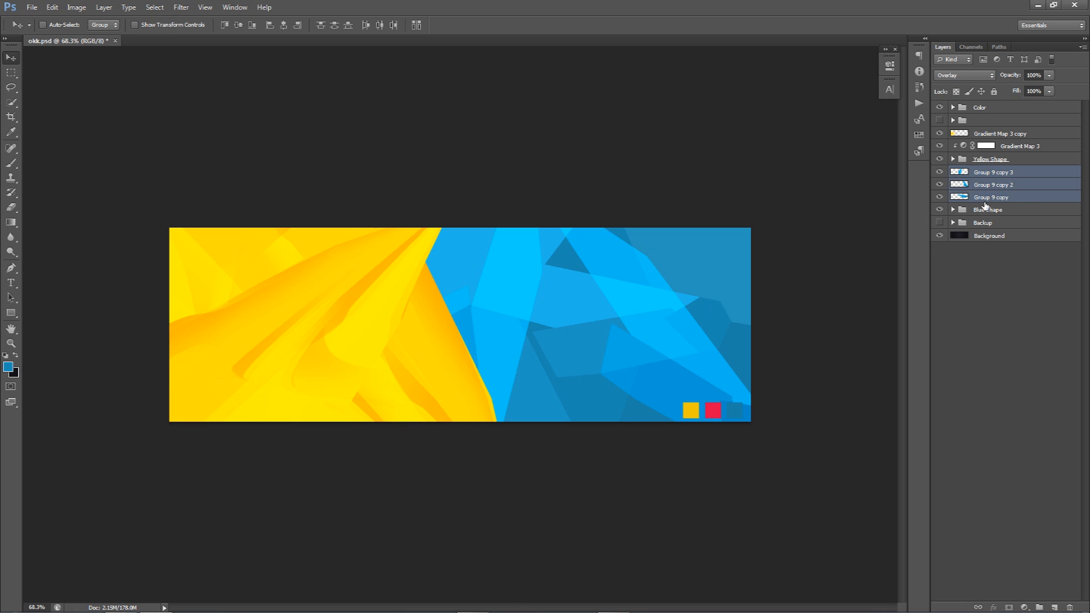
key("ctrl+g")
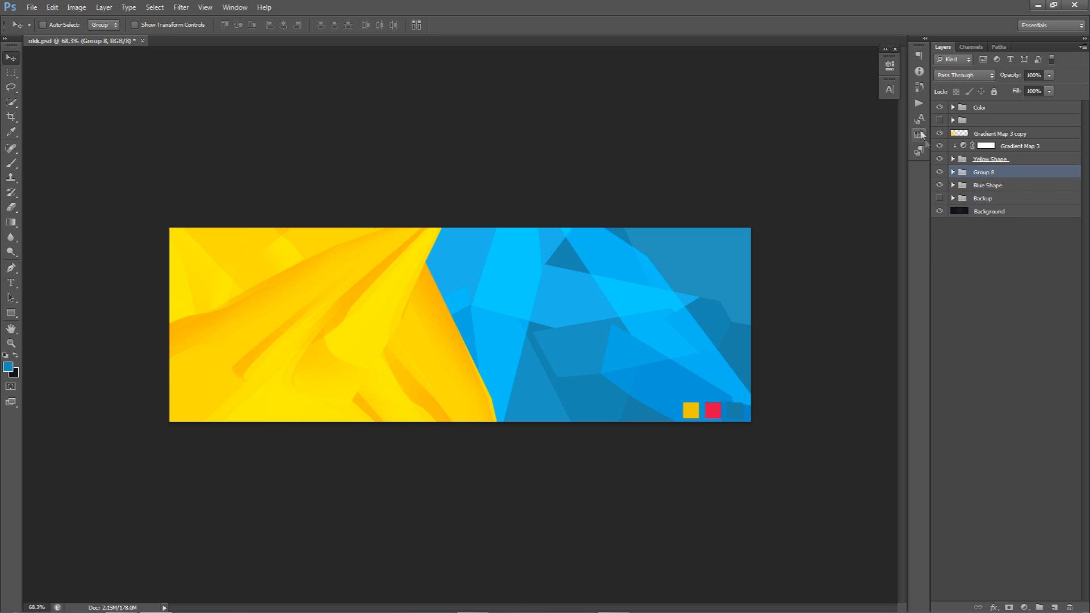
left_click(939, 108)
Compare the current artwork with the finished ABSTRACT reference banner by switching the unnamed group's visibility on and off
left_click(939, 121)
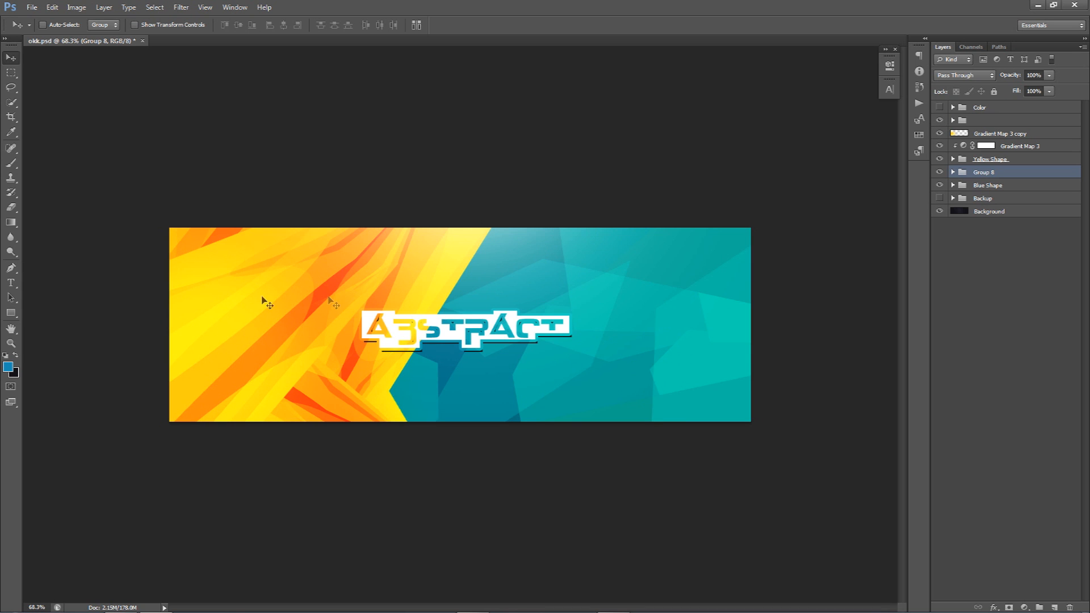
left_click(939, 121)
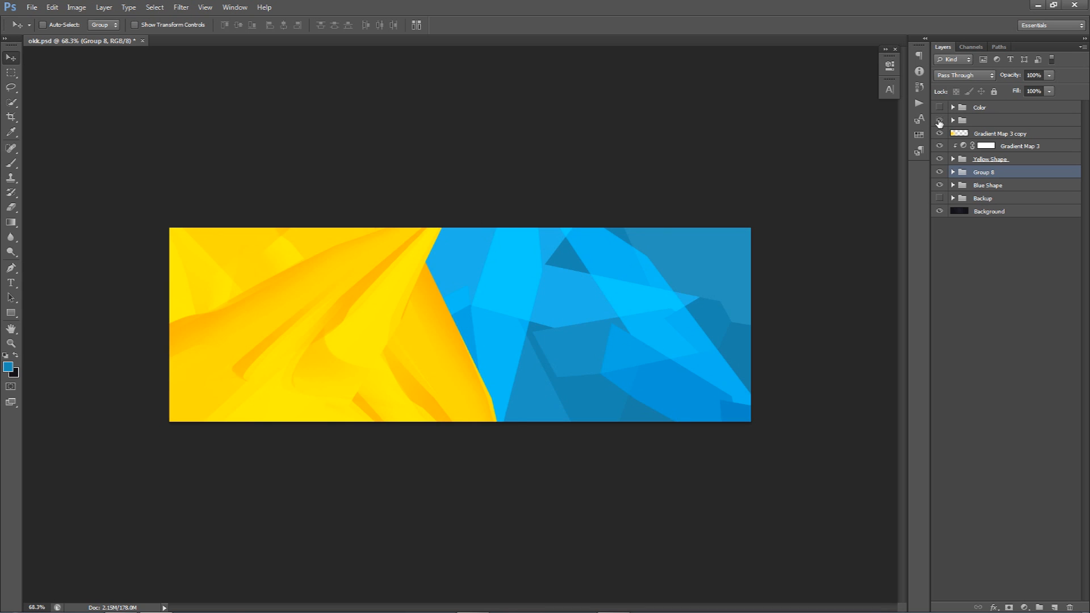
left_click(939, 121)
left_click(939, 121)
left_click(939, 121)
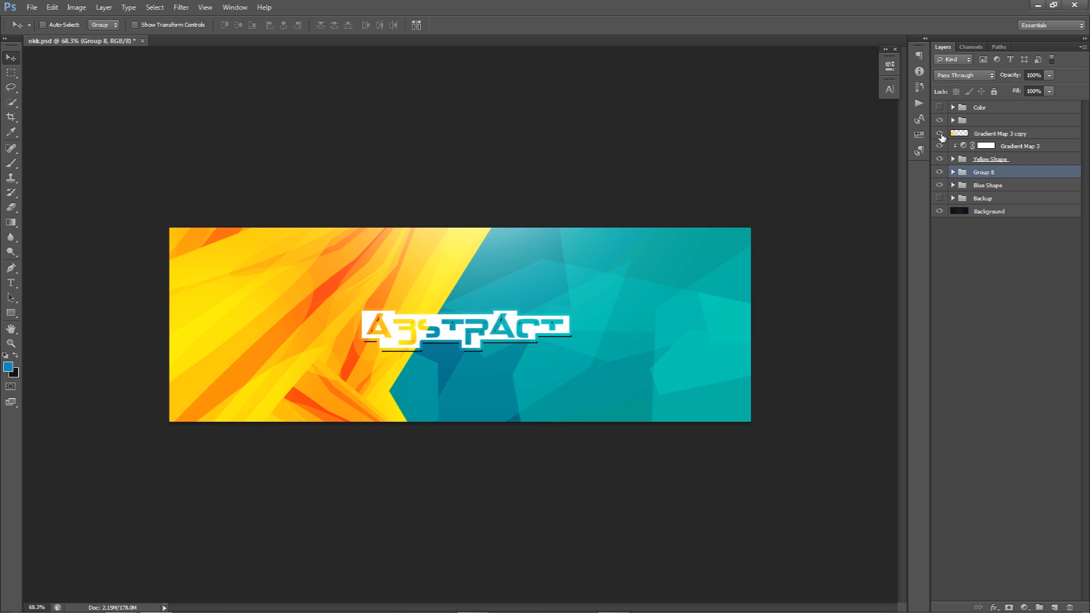
left_click(939, 124)
left_click(940, 133)
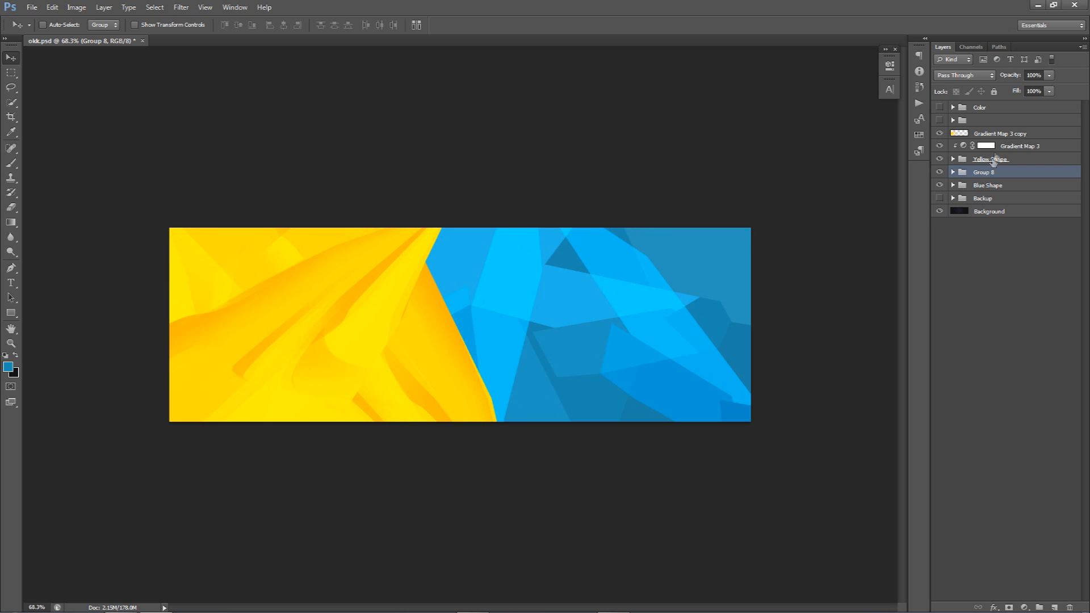
left_click(940, 120)
left_click(940, 119)
Add a Curves adjustment above Gradient Map 3 copy, lowering the Blue channel's highlight end and raising its shadow end
double_click(989, 133)
left_click(1042, 140)
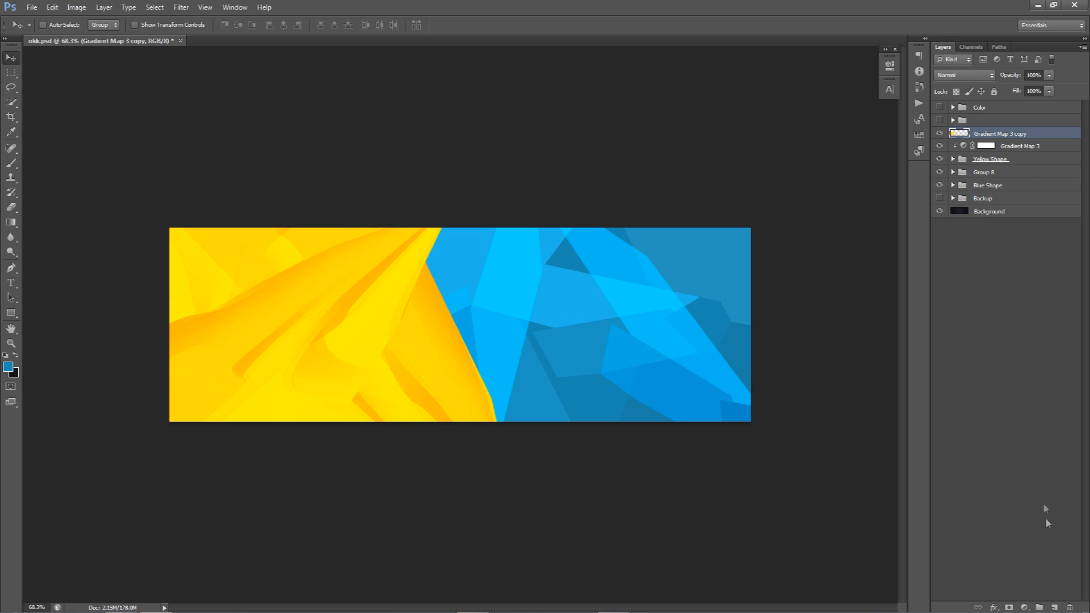
left_click(1026, 604)
left_click(987, 423)
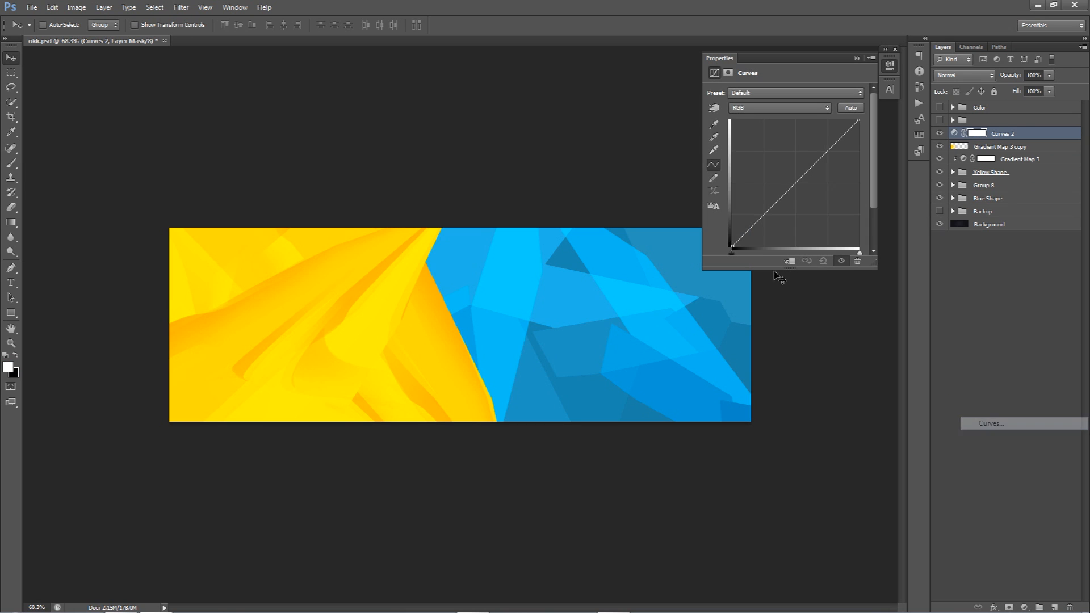
left_click(746, 108)
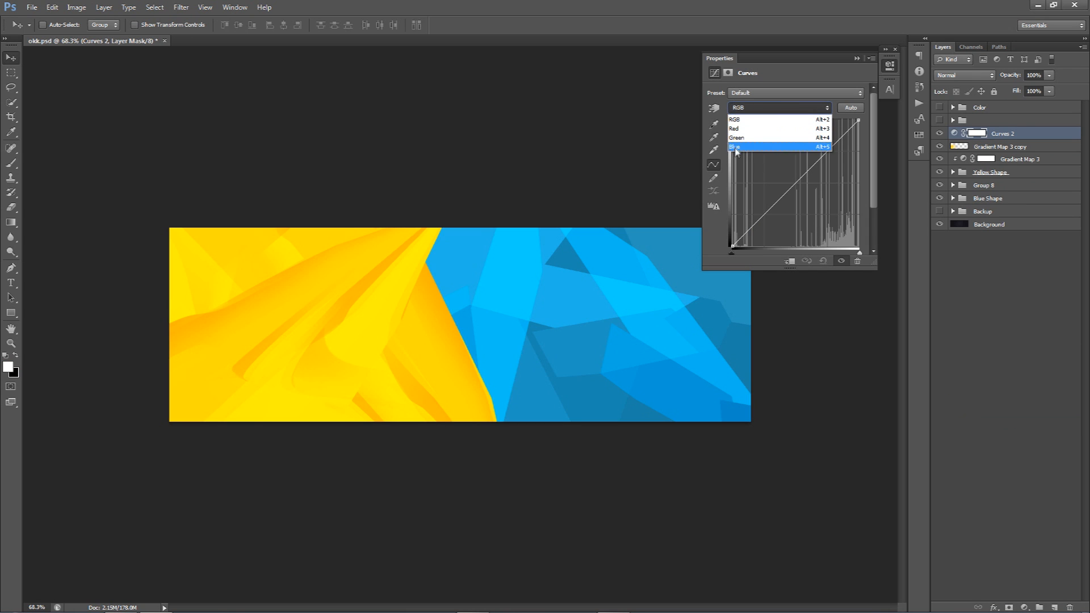
left_click(779, 138)
left_click_drag(858, 119, 863, 197)
left_click_drag(733, 246, 714, 226)
left_click_drag(856, 197, 857, 172)
left_click_drag(732, 226, 733, 210)
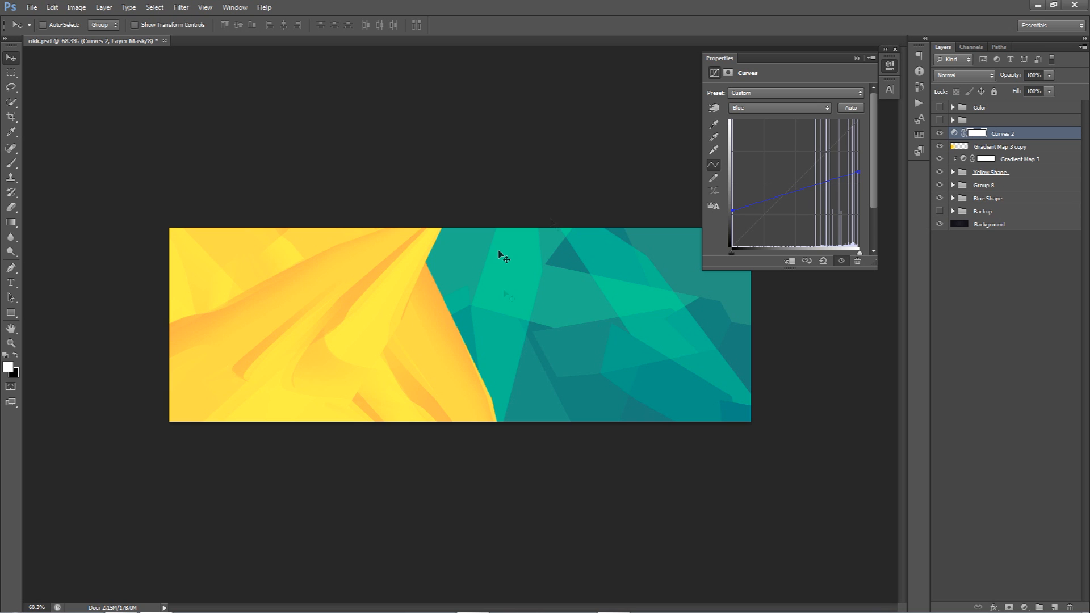
Compare the banner's colours with and without the Curves 2 adjustment
left_click(939, 134)
left_click(939, 135)
left_click(940, 134)
left_click(939, 134)
left_click(939, 134)
left_click(939, 135)
left_click(940, 134)
left_click(939, 135)
left_click(890, 65)
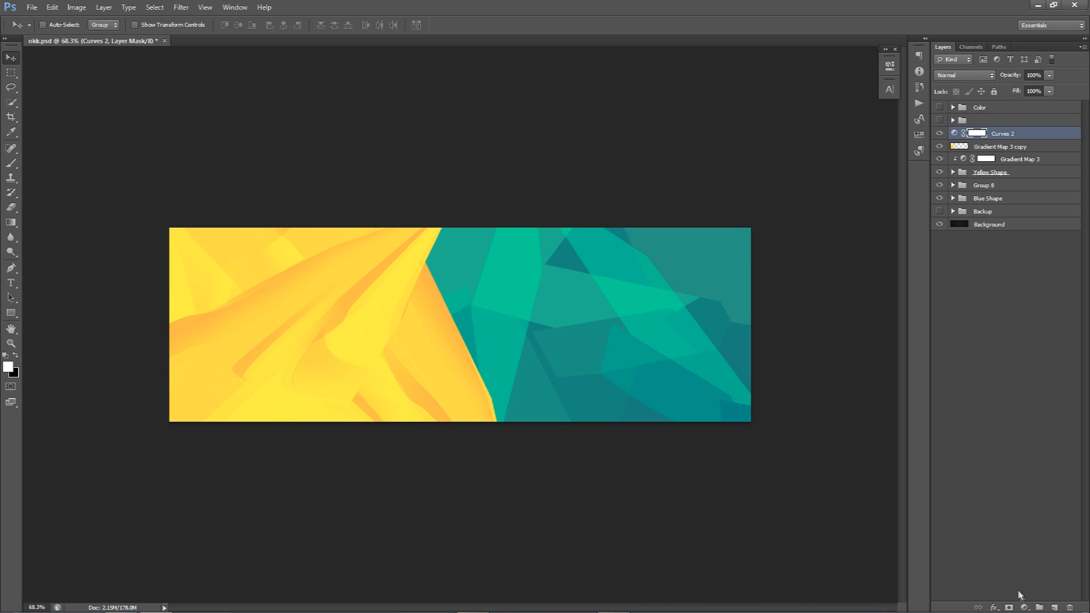
Add a Brightness/Contrast adjustment above Curves 2 with brightness -22 and contrast 61
left_click(1024, 608)
left_click(987, 397)
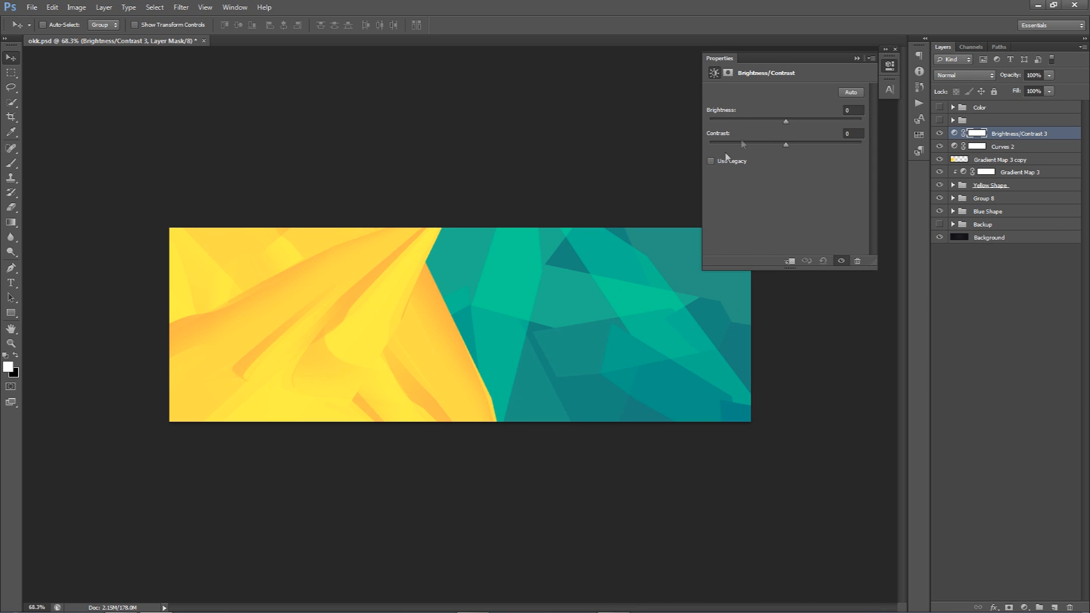
left_click_drag(786, 122, 766, 123)
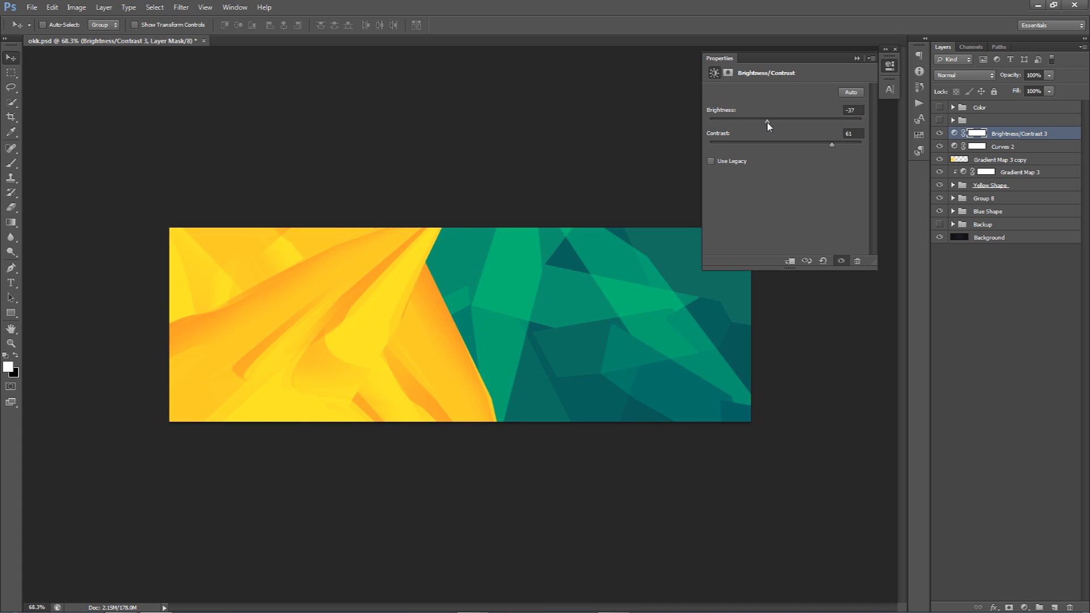
Set the Curves 2 layer's opacity to 45% and compare the banner with and without the adjustment layers
left_click(1003, 146)
left_click(1034, 75)
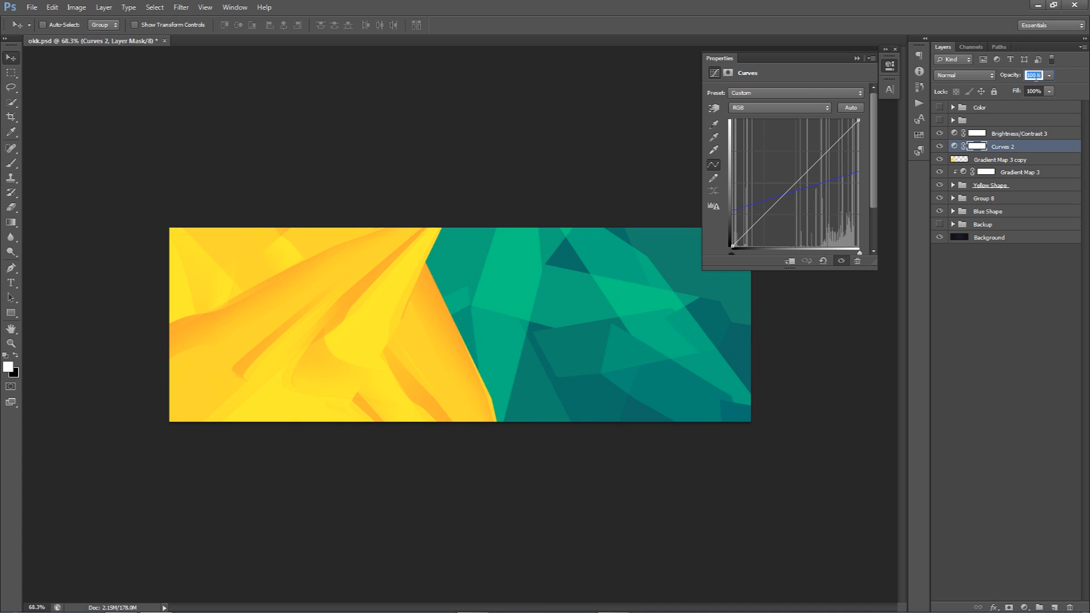
type("45")
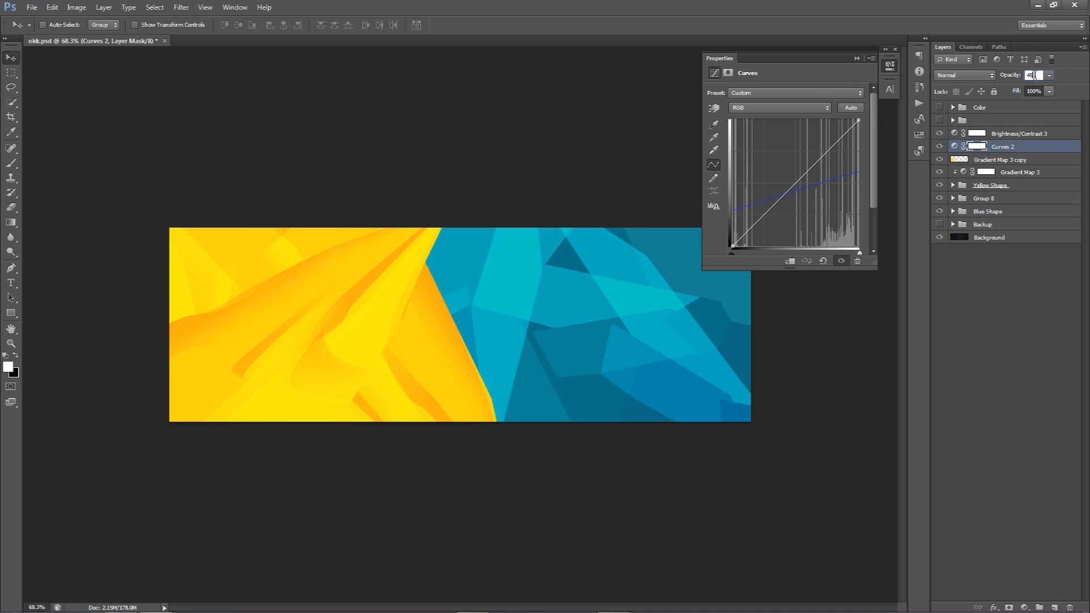
left_click(953, 149)
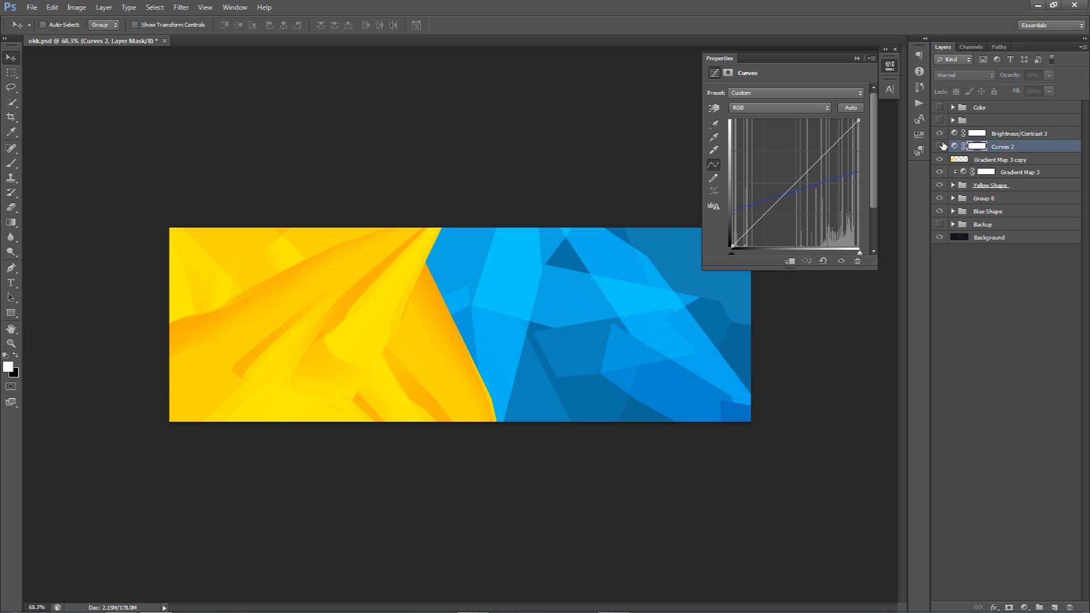
left_click(940, 134)
left_click(940, 134)
left_click(940, 133)
left_click(940, 134)
left_click(889, 65)
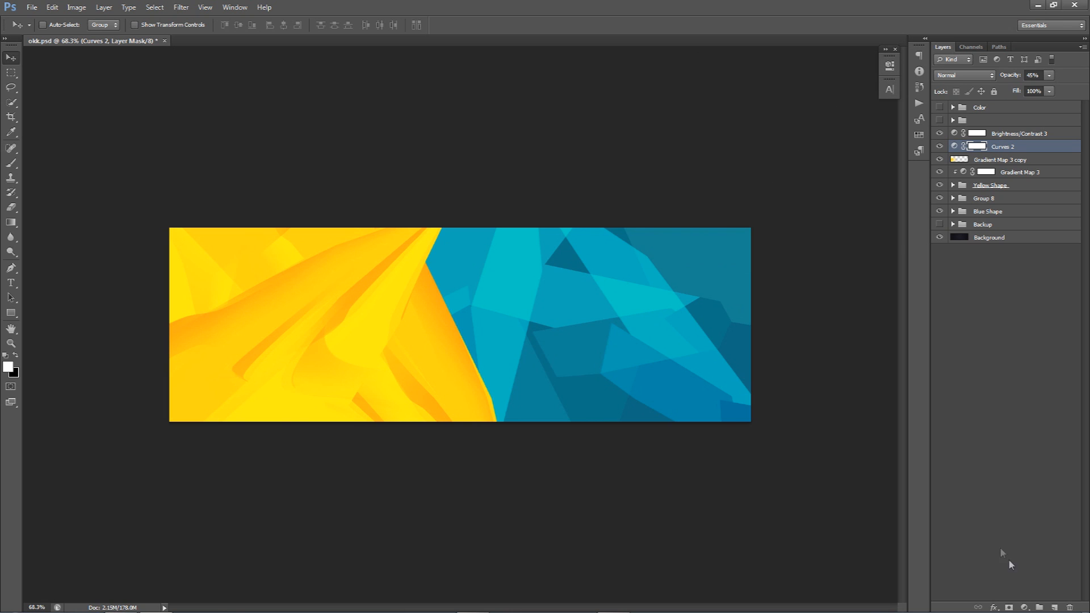
Add a Levels adjustment above Curves 2 with a shadow input of 9 and a midtone value of 0.85
left_click(1024, 608)
left_click(997, 413)
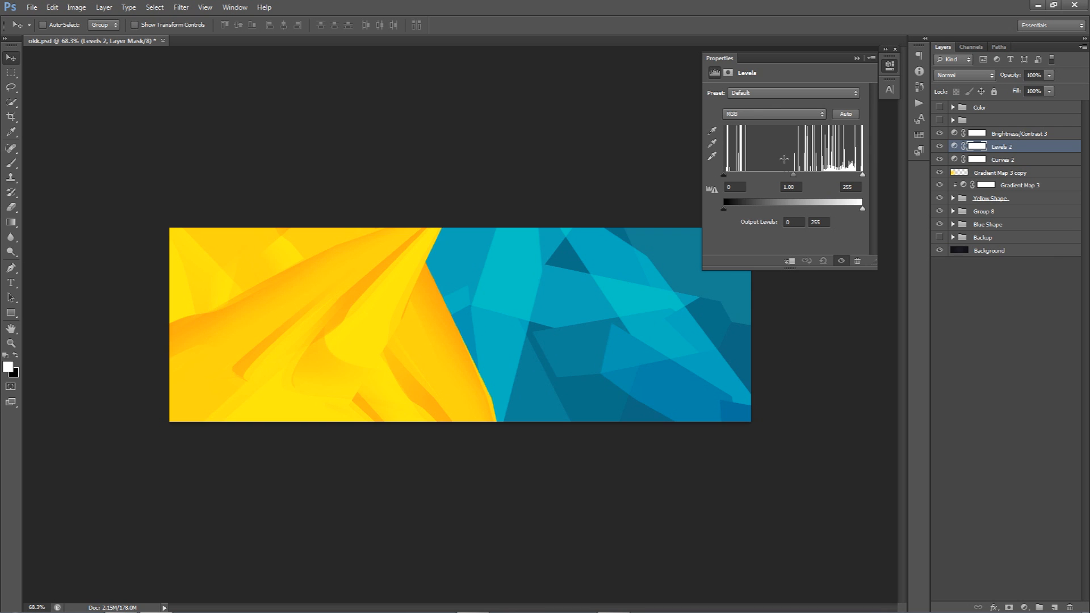
mouse_move(793, 178)
left_mouse_down()
mouse_move(775, 176)
mouse_move(806, 176)
mouse_move(792, 180)
left_mouse_up()
mouse_move(862, 174)
left_mouse_down()
mouse_move(843, 177)
mouse_move(863, 179)
left_mouse_up()
mouse_move(730, 176)
left_mouse_down()
mouse_move(743, 176)
mouse_move(728, 176)
left_mouse_up()
left_click_drag(795, 176, 782, 178)
left_click_drag(856, 177, 861, 179)
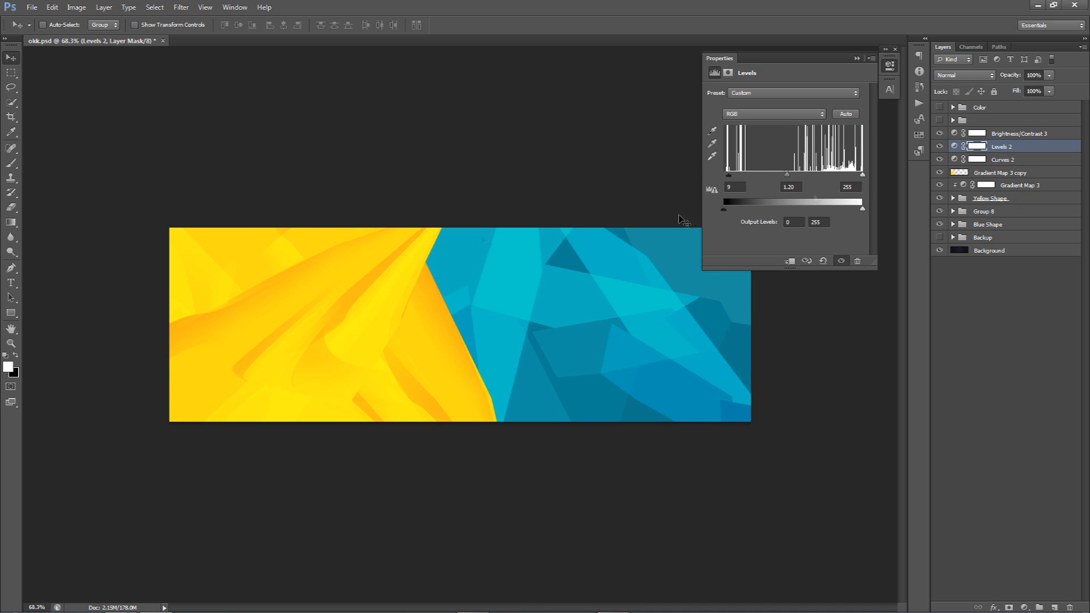
left_click_drag(809, 187, 886, 192)
left_click_drag(787, 178, 808, 186)
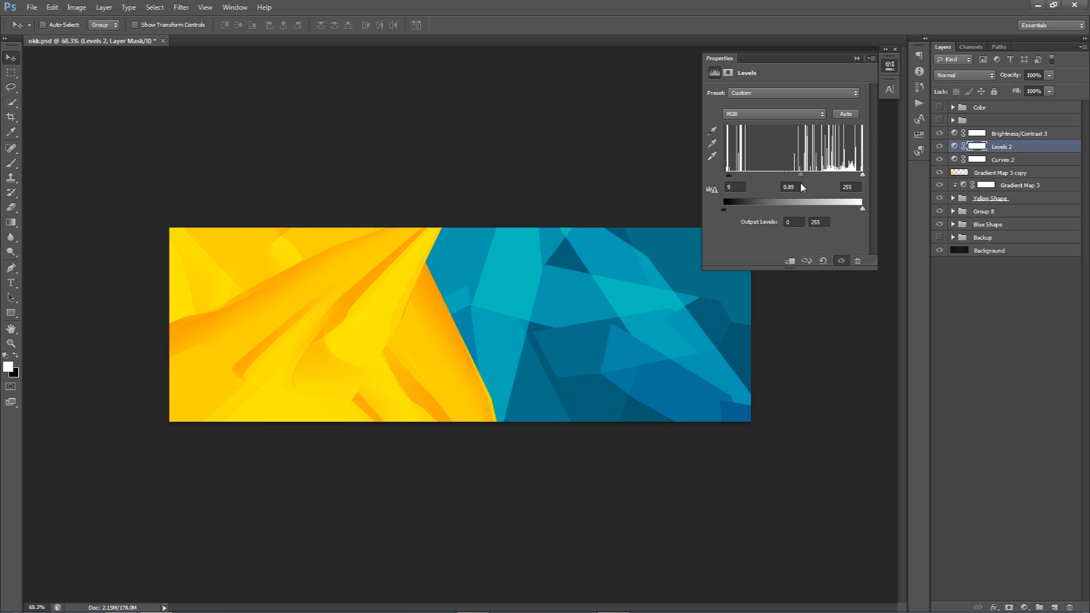
Add an Exposure adjustment above Brightness/Contrast 3 with an offset of +0.0281 and a slightly lowered gamma correction
left_click(990, 134)
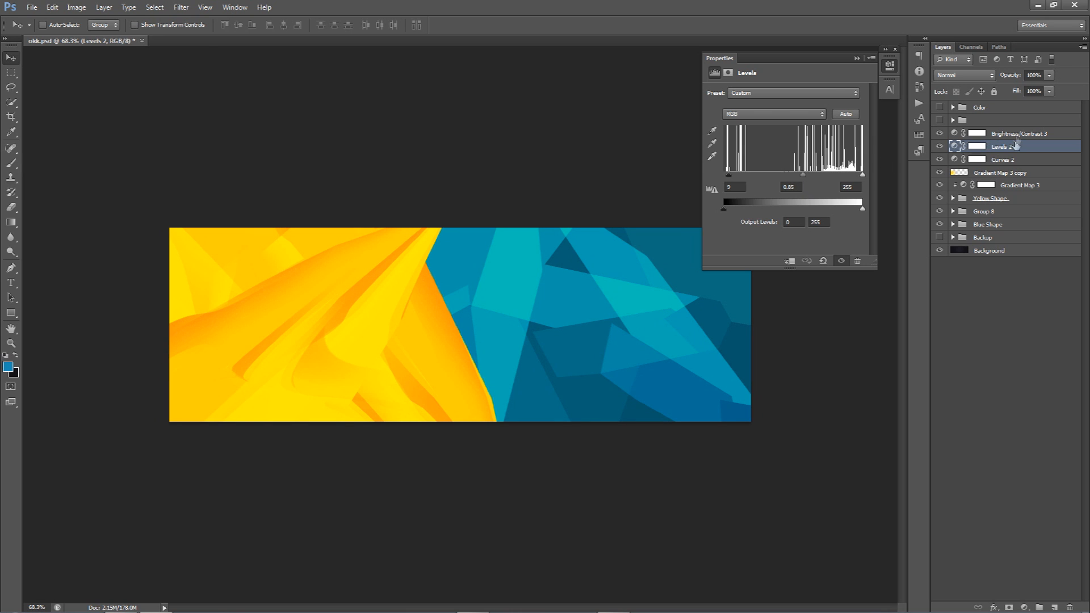
left_click(1024, 607)
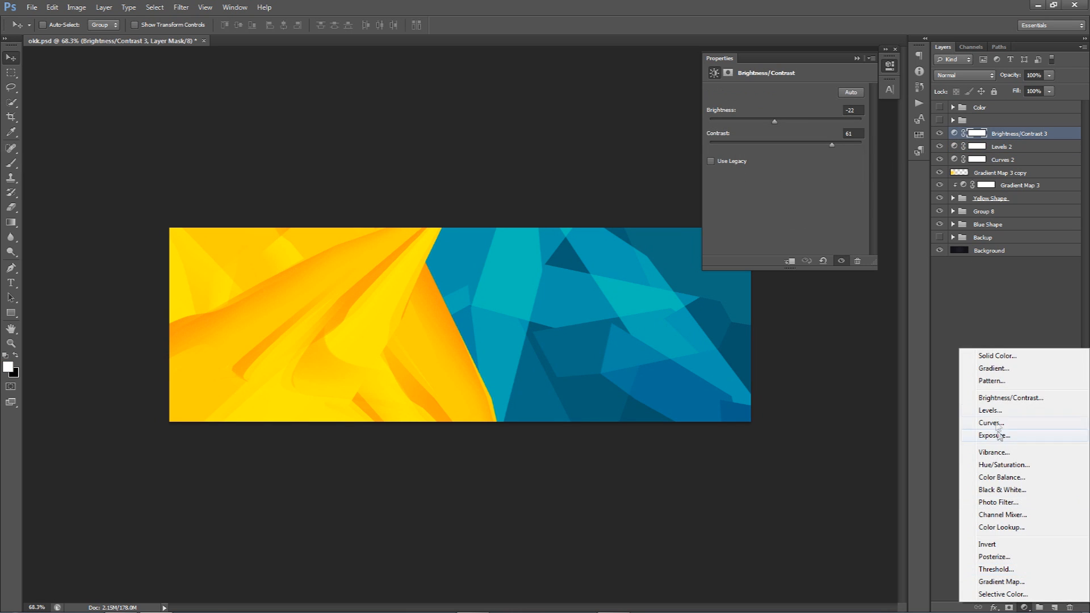
left_click(993, 435)
left_click_drag(785, 146, 789, 146)
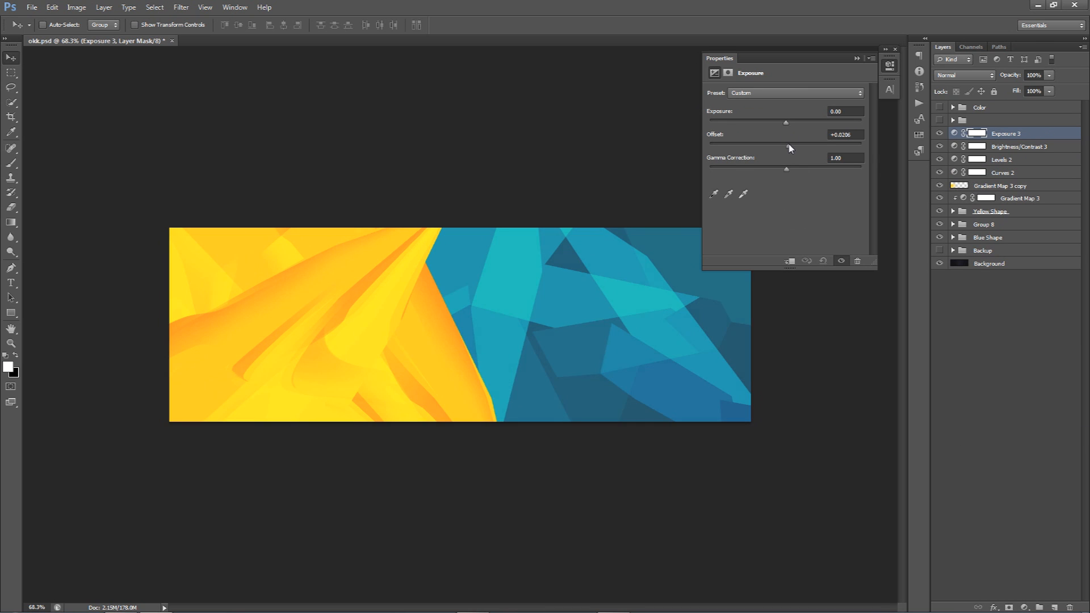
left_click(792, 169)
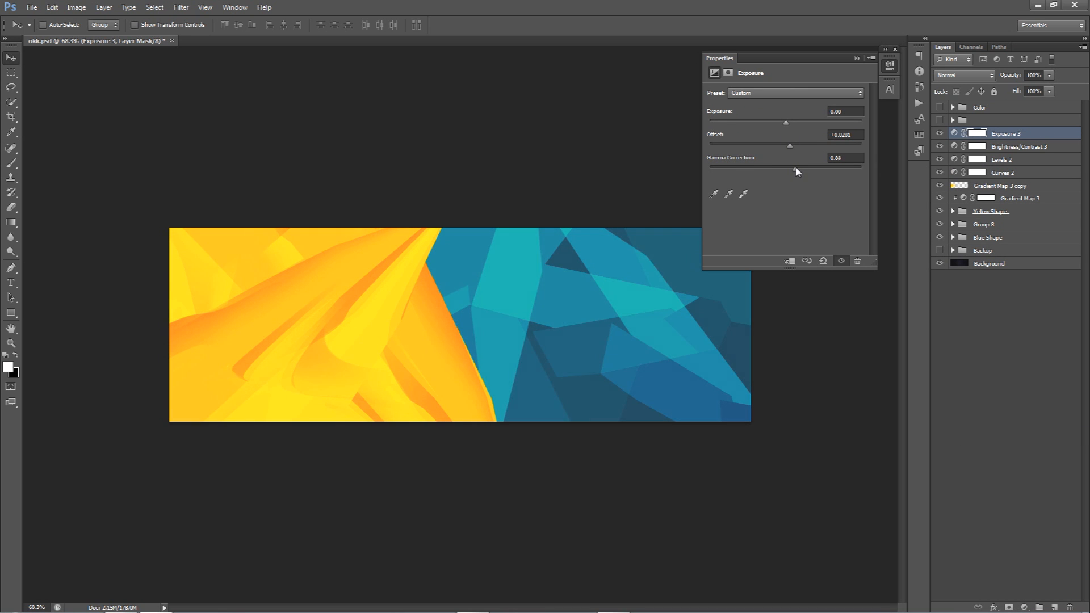
left_click_drag(797, 167, 793, 168)
Compare the banner with and without the Exposure adjustment
left_click(939, 134)
left_click(939, 133)
left_click(939, 134)
left_click(939, 134)
left_click(939, 133)
left_click(939, 133)
left_click(889, 65)
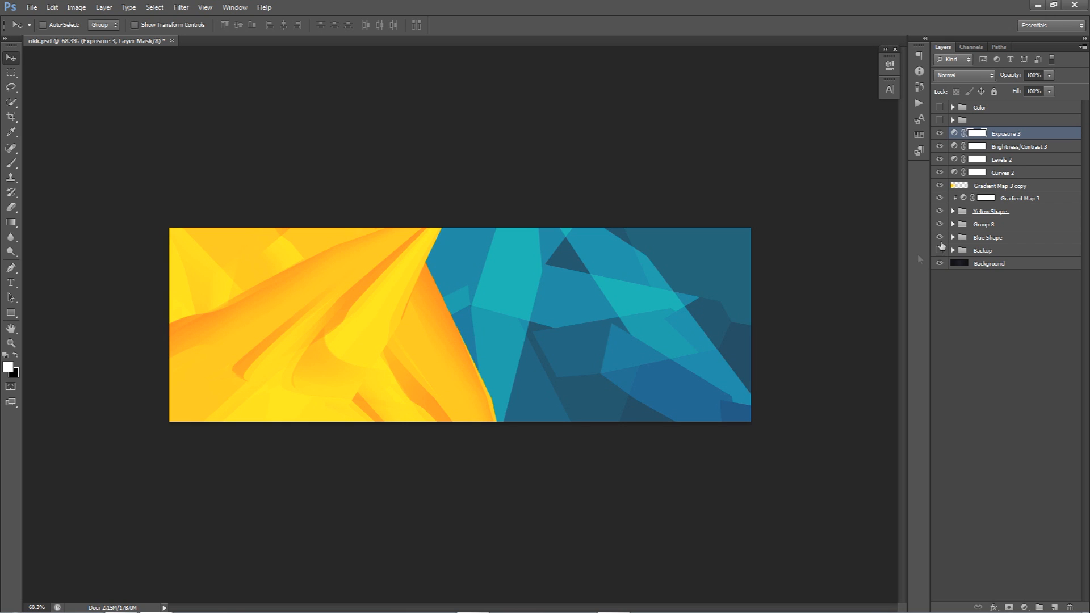
Add a Brightness/Contrast adjustment directly above the grouped blue copies with brightness -11 and contrast 51
left_click(982, 236)
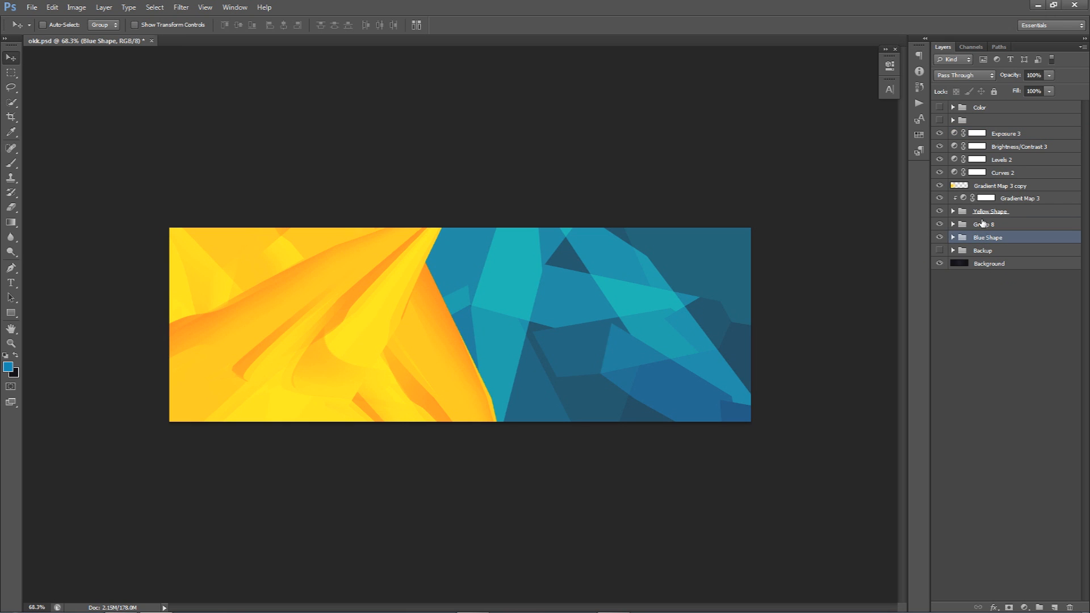
left_click(1023, 606)
left_click(1000, 404)
mouse_move(785, 122)
left_mouse_down()
mouse_move(769, 122)
mouse_move(780, 122)
left_mouse_up()
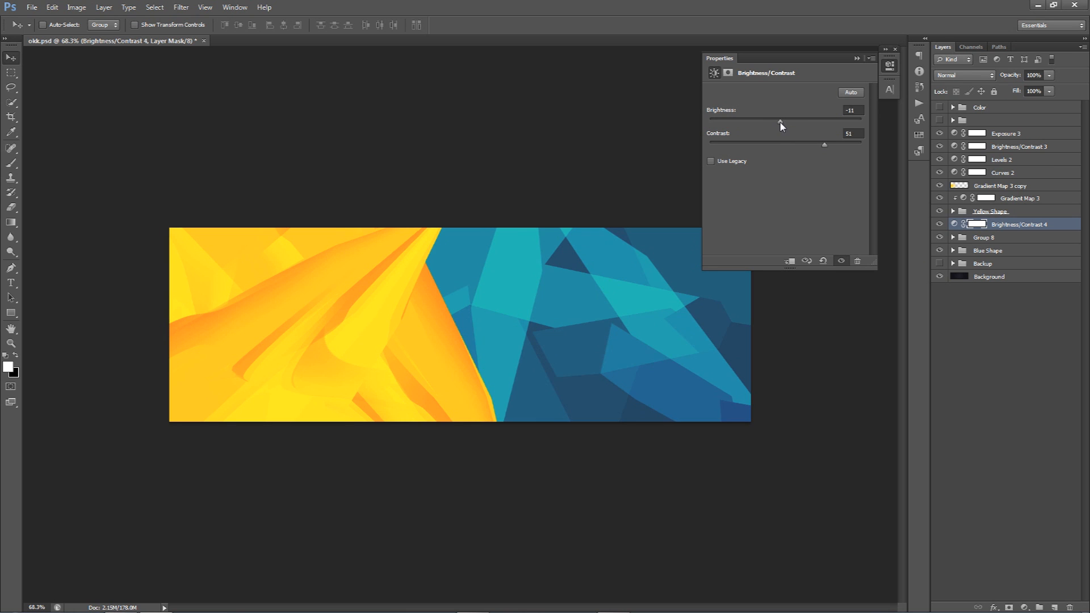
left_click(939, 224)
left_click(887, 66)
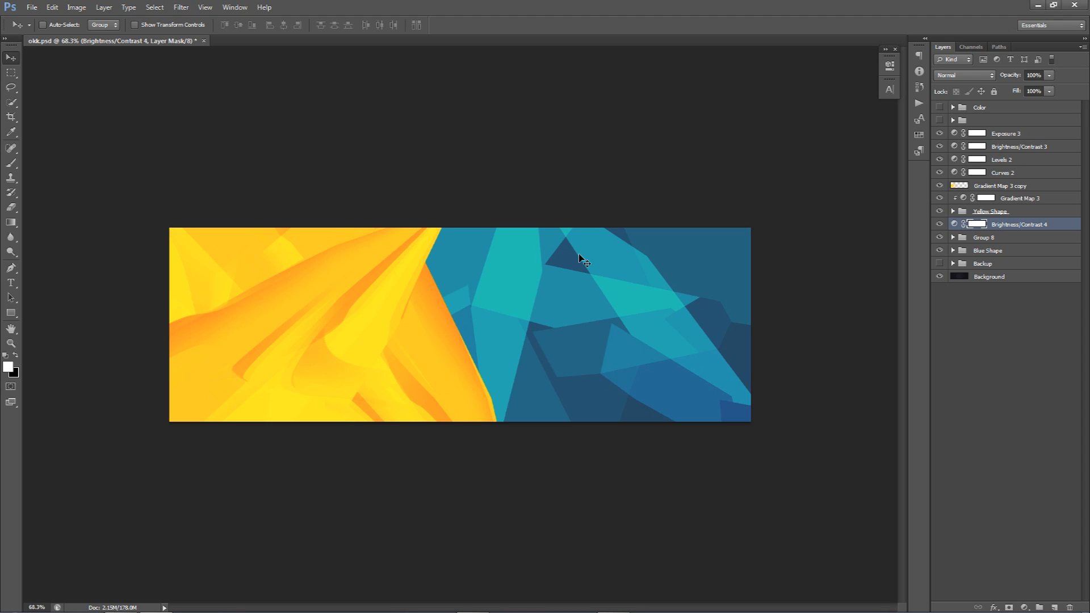
Check against the reference banner, set the Curves 2 layer's opacity to 60%, and compare the result with and without it
left_click(939, 120)
left_click(939, 120)
left_click(992, 123)
left_click(1007, 148)
left_click(1005, 156)
left_click(1001, 172)
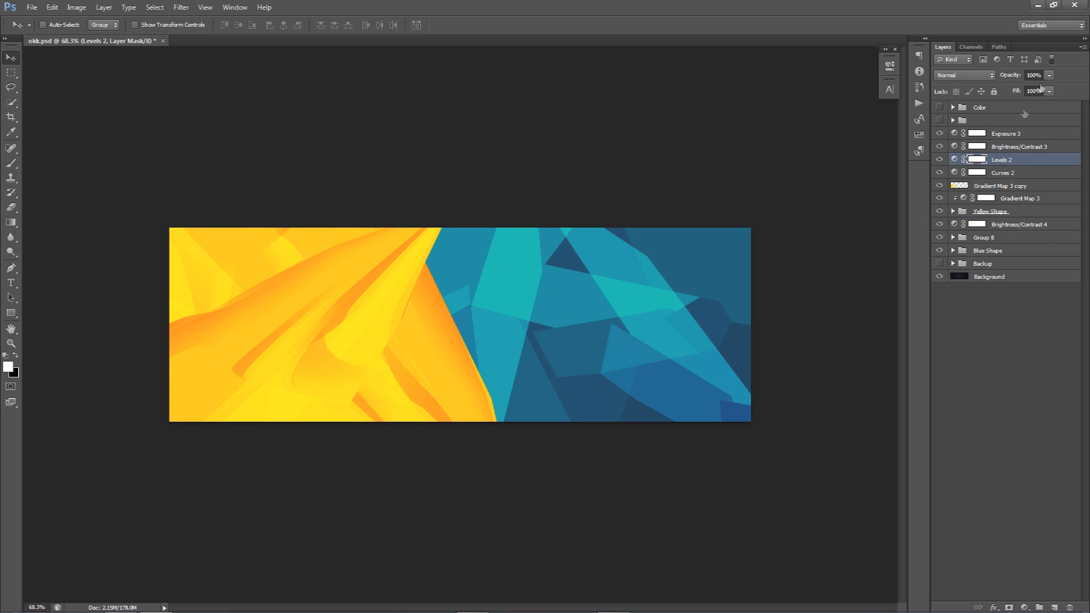
left_click(1049, 76)
left_click_drag(1063, 89, 1060, 90)
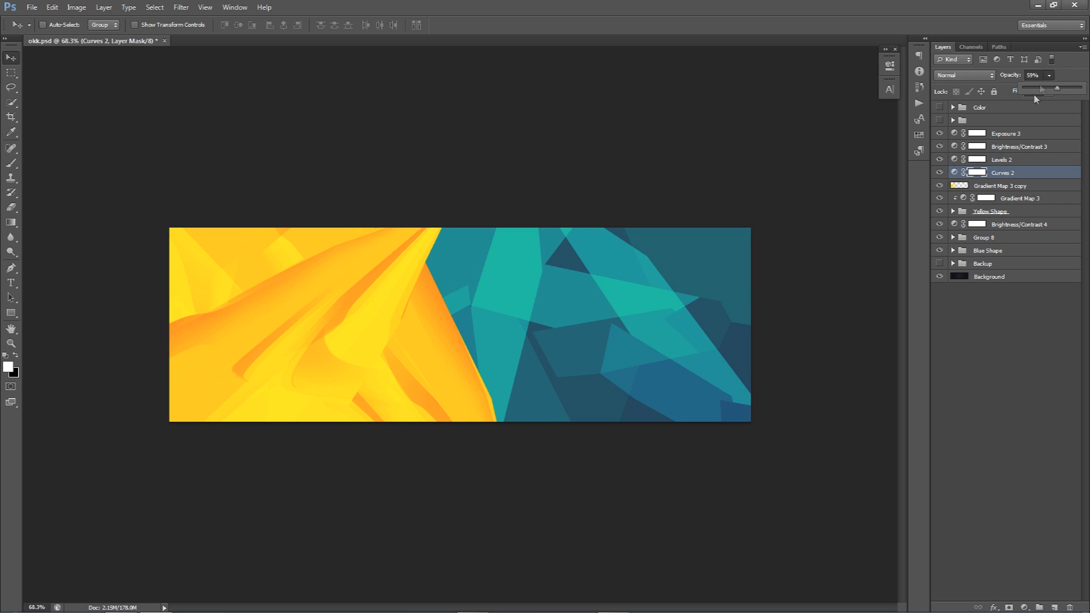
left_click(955, 78)
type("60")
left_click(938, 172)
left_click(938, 172)
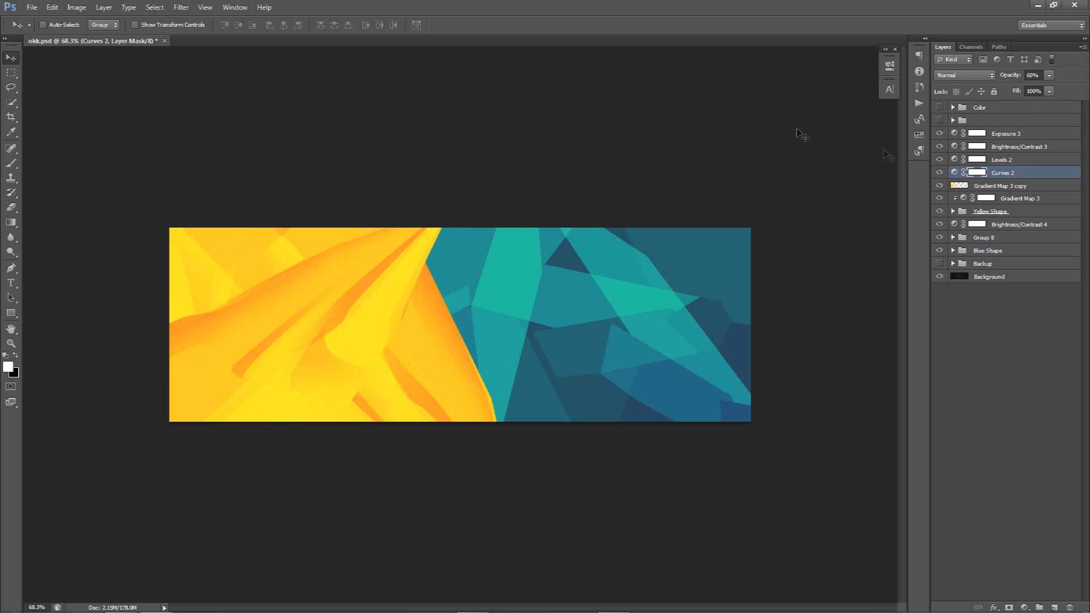
Add the text ABSTRACT in the Outer zone font at 10 pt, directly above the Exposure 3 layer
left_click(990, 134)
key("t")
key("alt+t")
left_click(458, 336)
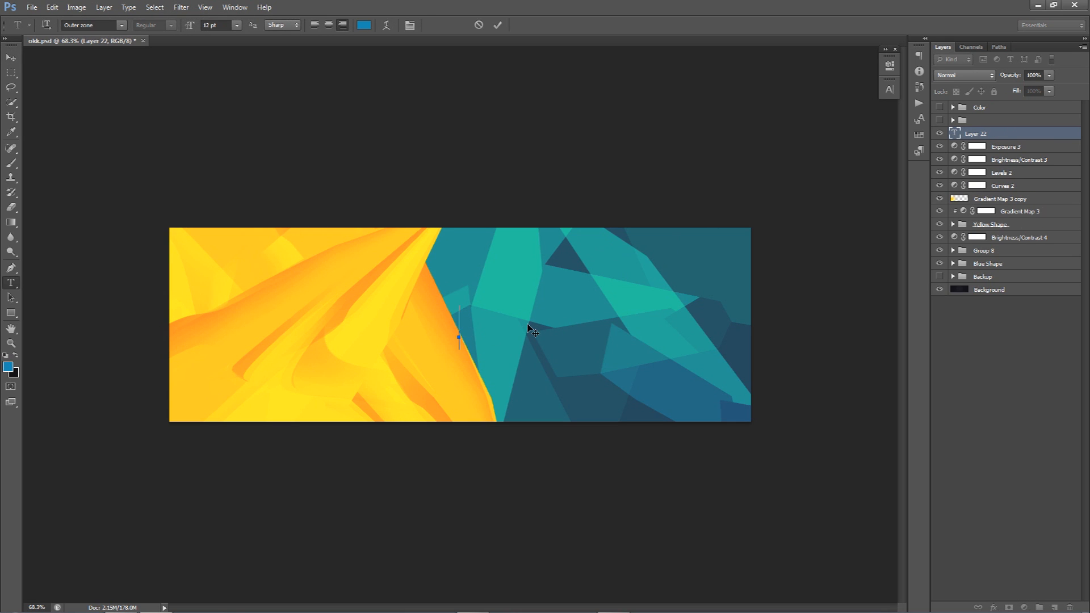
type("ABSTRACT")
key("ctrl+a")
left_click(223, 26)
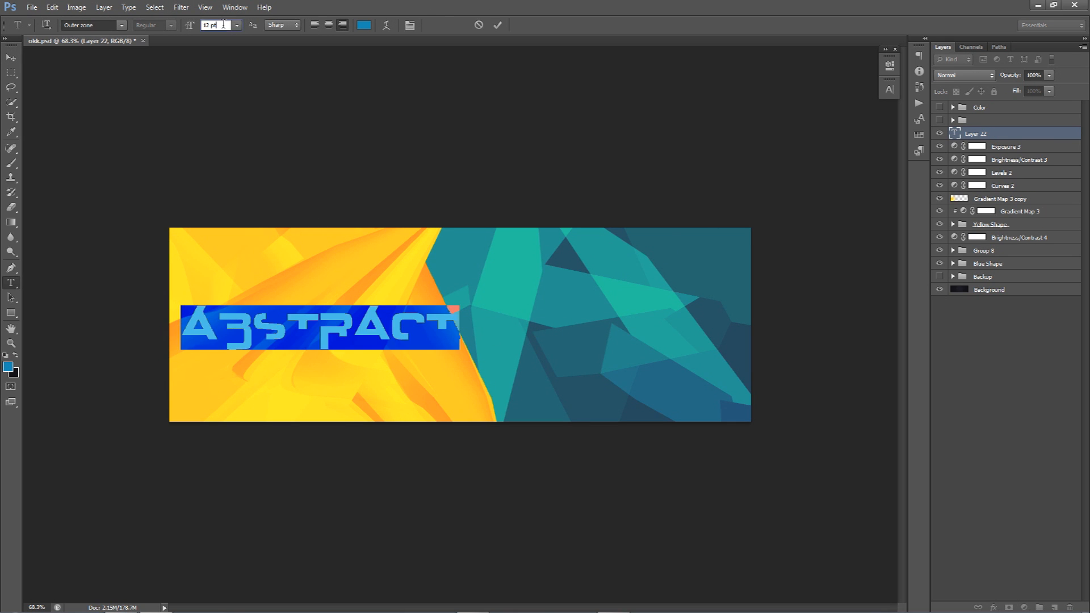
scroll(223, 26, "down", 2)
left_click(498, 25)
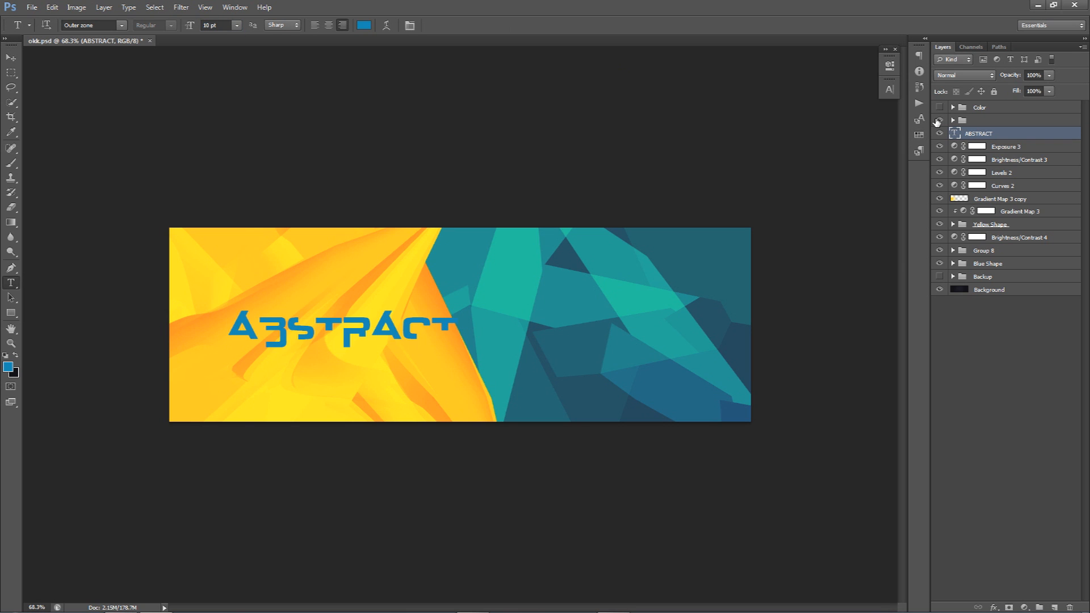
Recolour the ABSTRACT text white and move it to the middle of the banner, across the yellow and blue boundary
left_click(365, 29)
left_click_drag(454, 250, 359, 175)
left_click(679, 209)
left_click(13, 56)
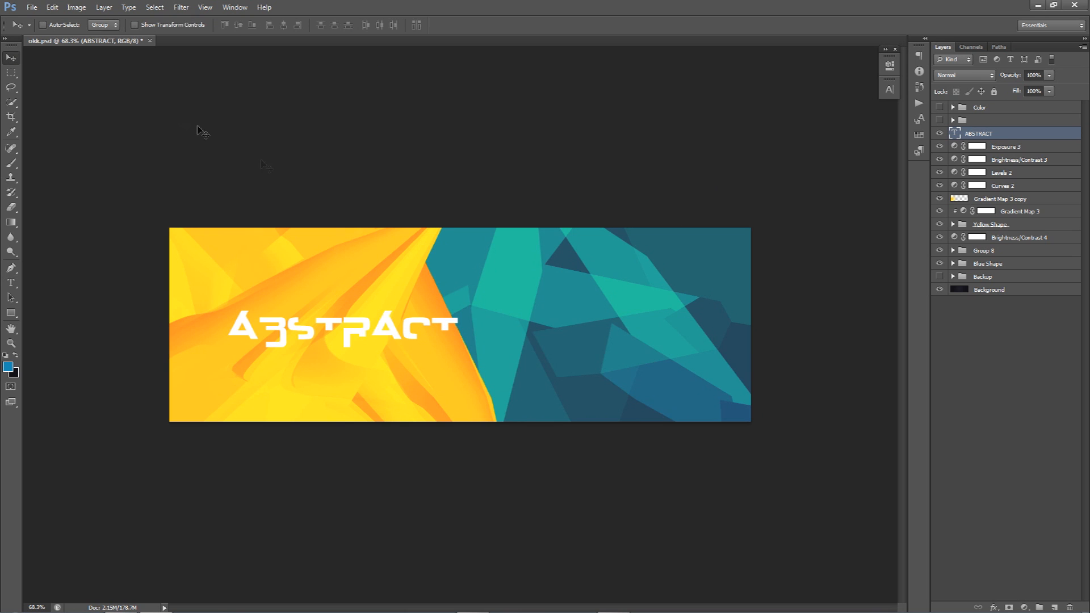
left_click_drag(390, 282, 526, 274)
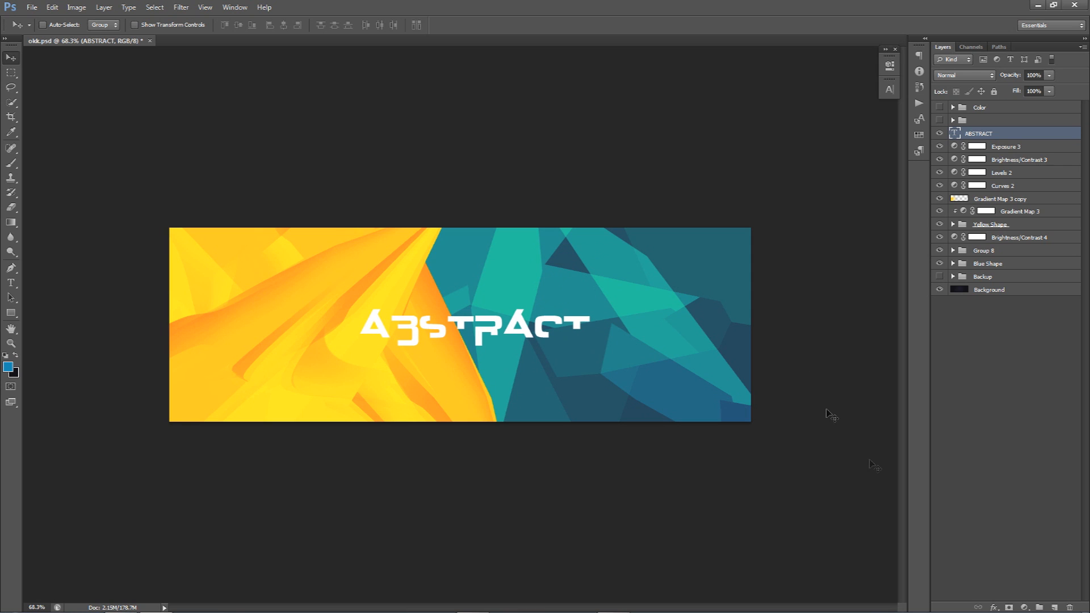
Fill a rectangle just larger than the ABSTRACT text with the blue foreground colour on a new layer above it
left_click(1055, 606)
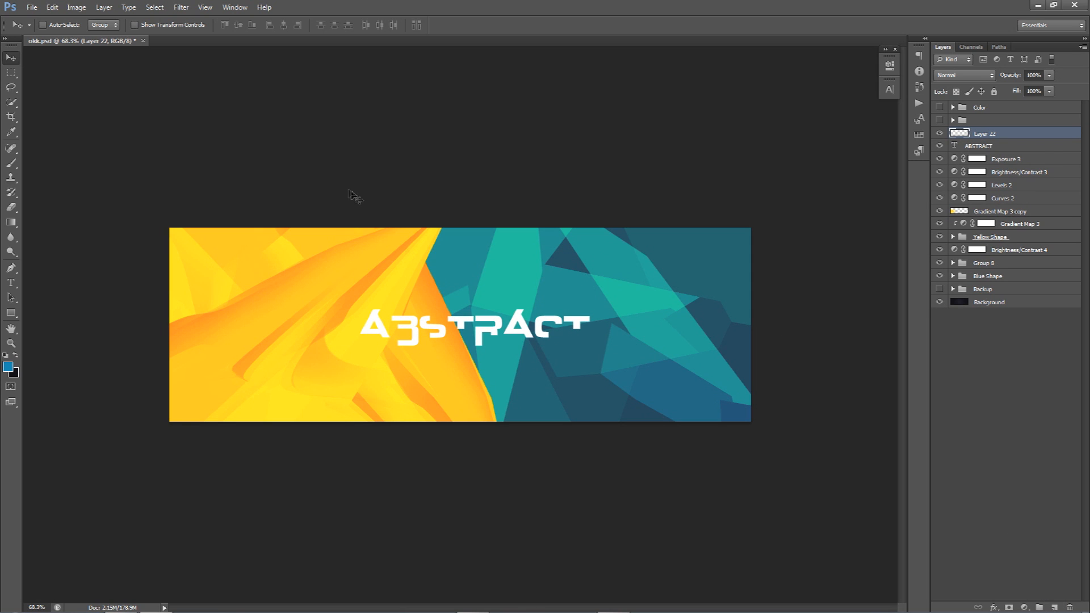
key("m")
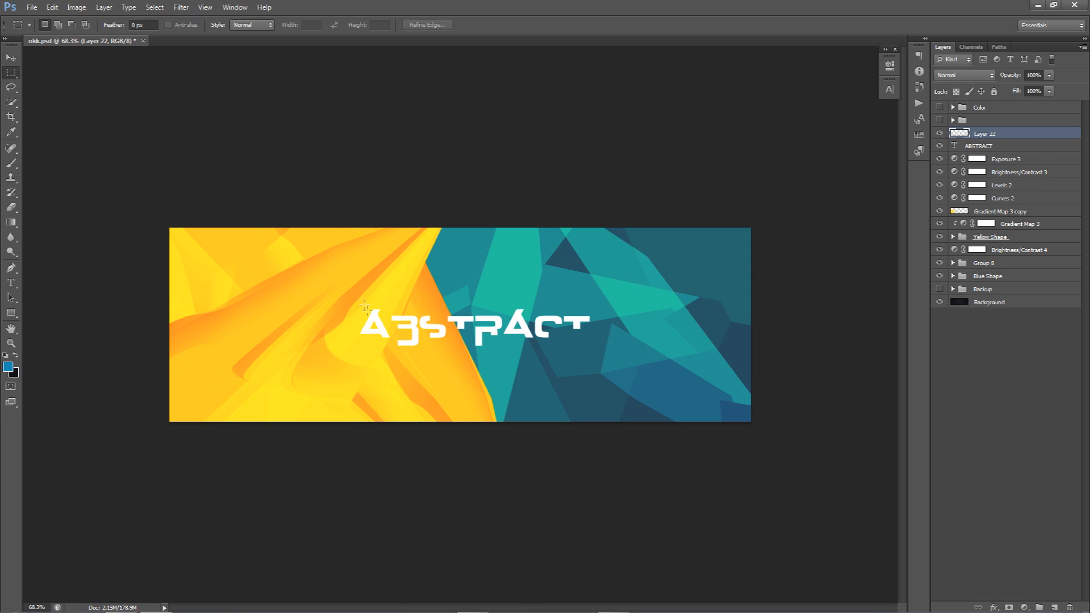
left_click_drag(357, 311, 569, 334)
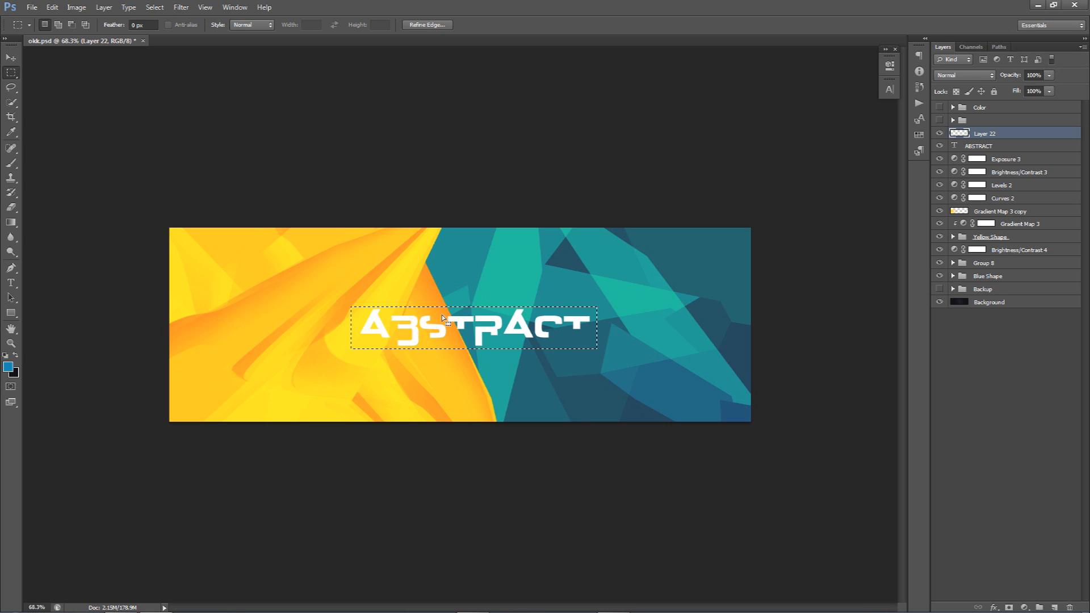
key("alt+BackSpace")
key("ctrl+d")
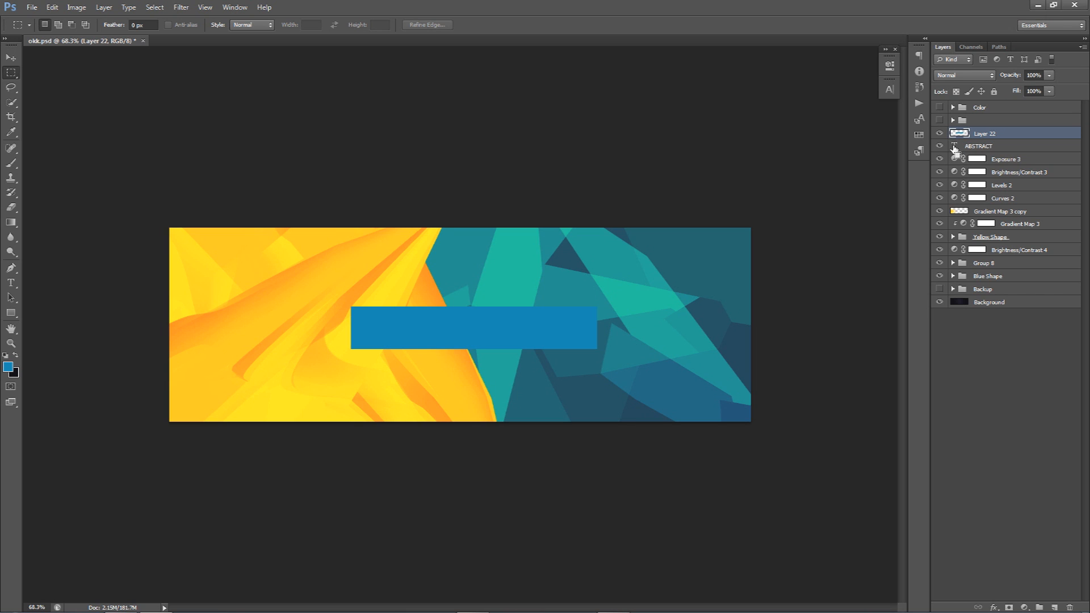
Cut the ABSTRACT letter shapes out of the blue rectangle, hide the text layer and clear the selection
left_click(954, 147, "ctrl")
key("Delete")
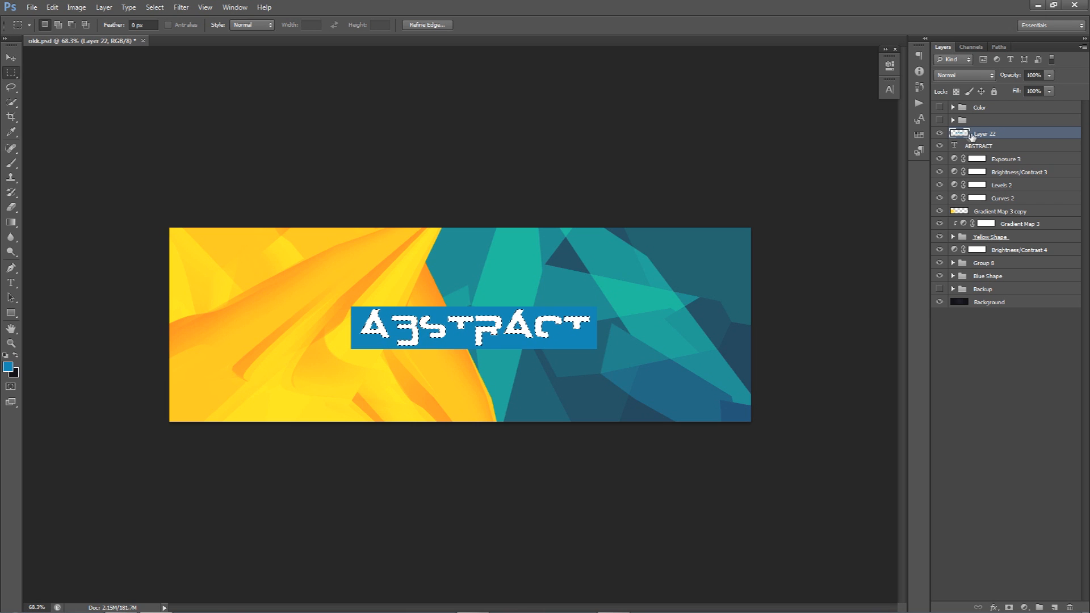
left_click(939, 146)
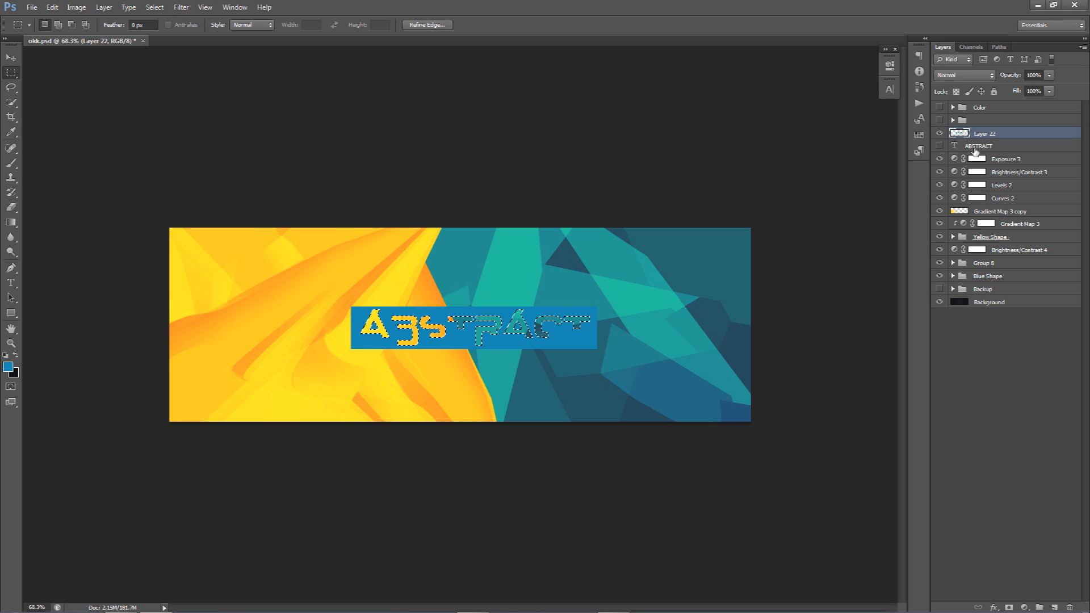
key("ctrl+d")
Try moving the cut-out rectangle onto the yellow artwork, and undo the move
key("v")
left_click_drag(429, 348, 206, 340)
key("ctrl+z")
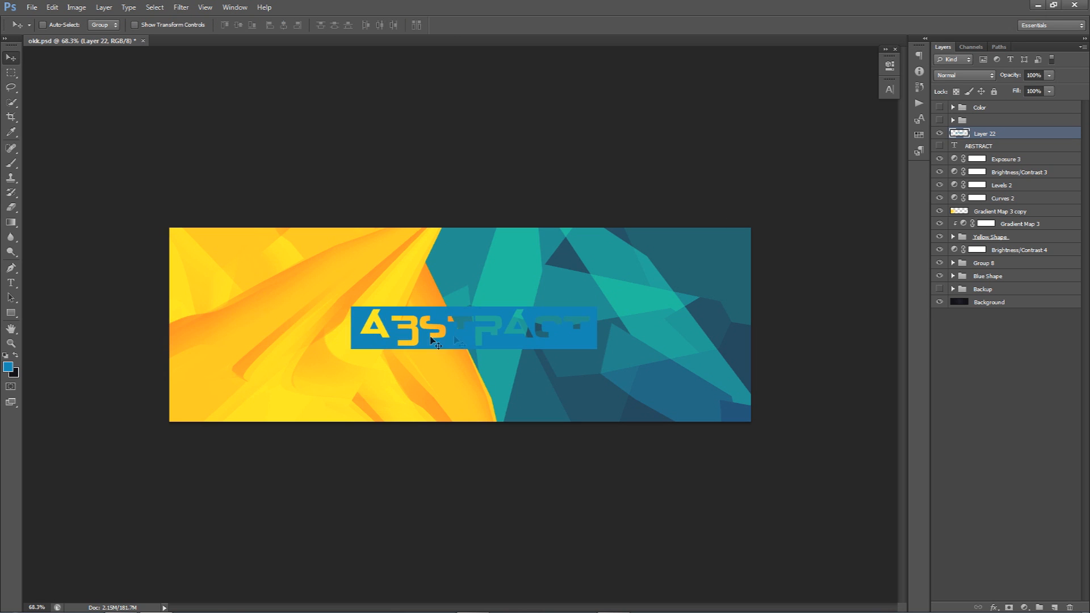
Give the cut-out rectangle a white (ffffff) Color Overlay and rasterize its layer style
double_click(988, 139)
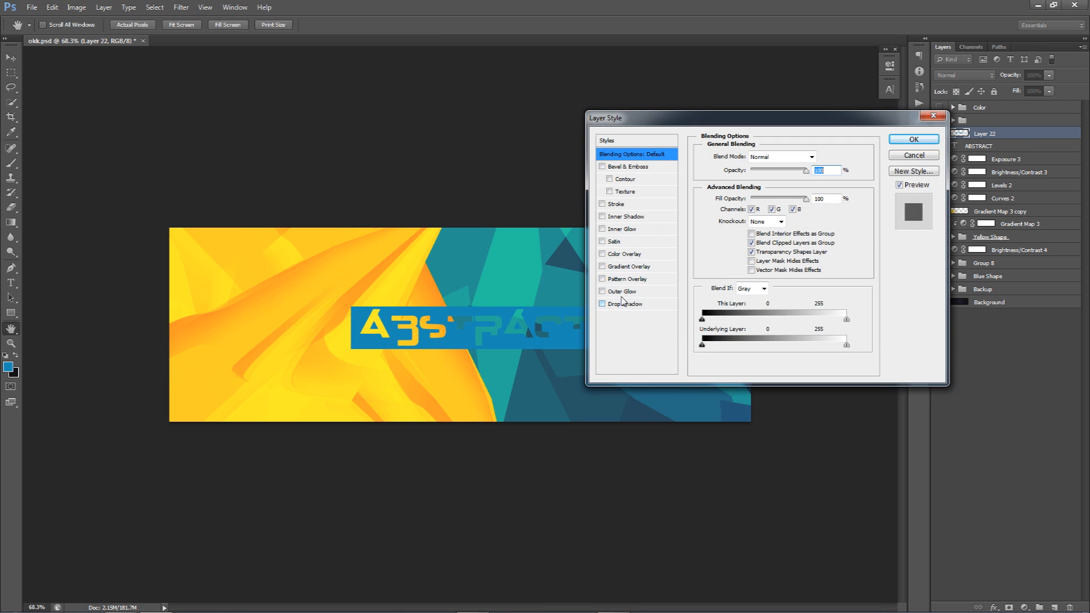
left_click(613, 256)
left_click(818, 158)
left_click_drag(423, 227, 355, 192)
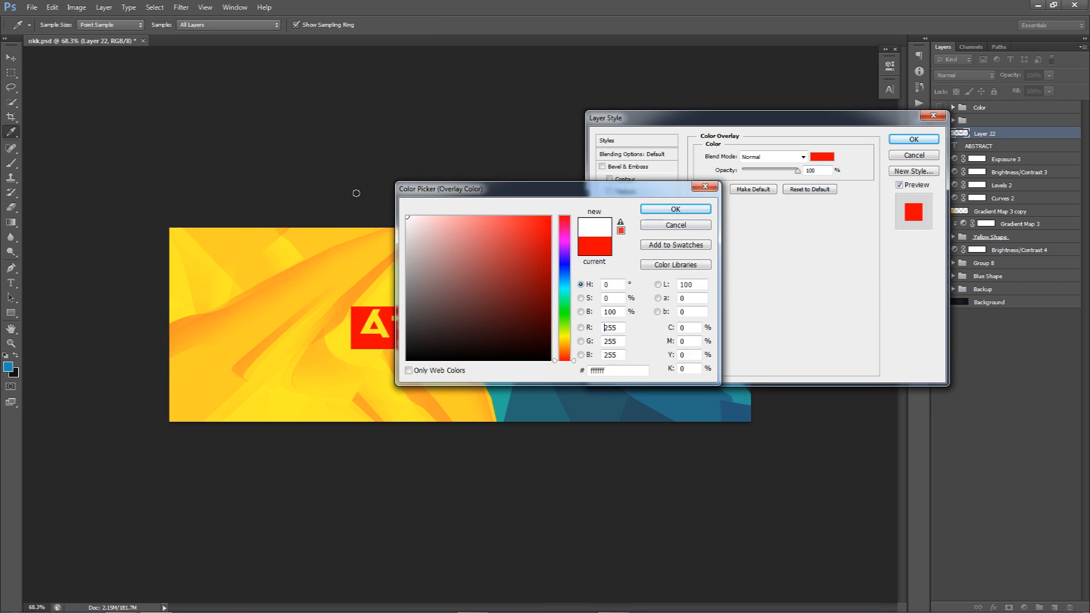
left_click(671, 209)
left_click(895, 141)
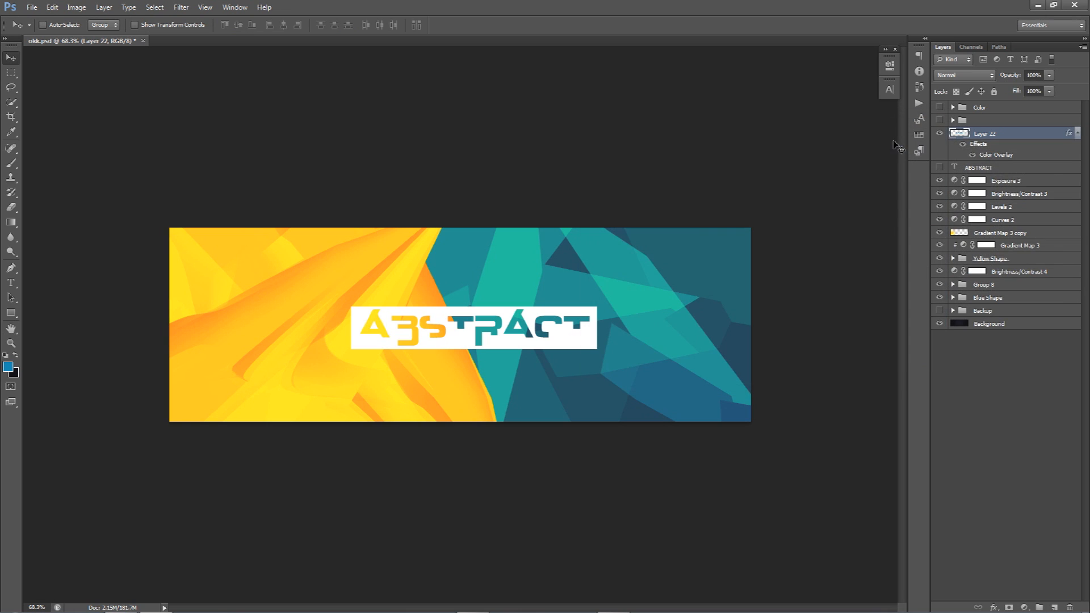
right_click(1006, 136)
left_click(993, 228)
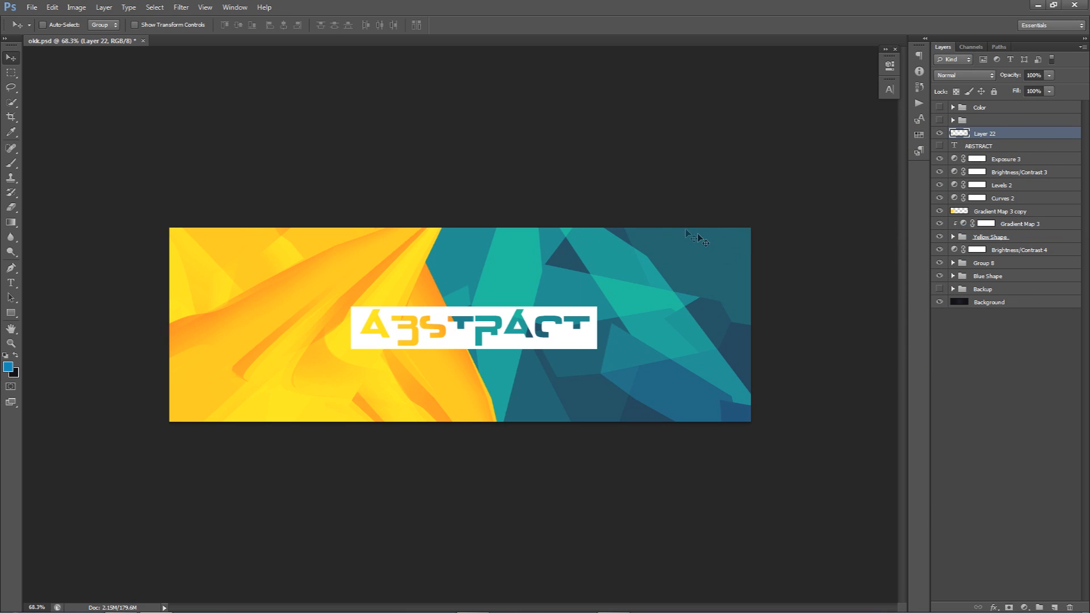
Delete rectangular pieces along the white plate's lower edge so it steps around the letters
key("m")
left_click_drag(339, 342, 392, 397)
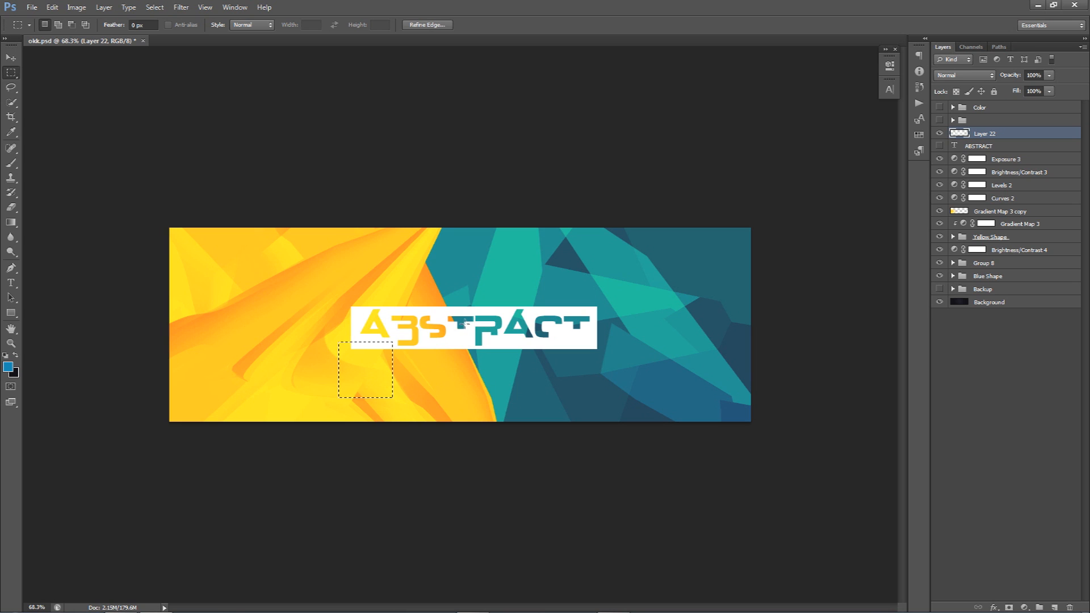
left_click_drag(426, 343, 467, 389)
left_click_drag(489, 340, 540, 385)
left_click_drag(555, 333, 618, 394)
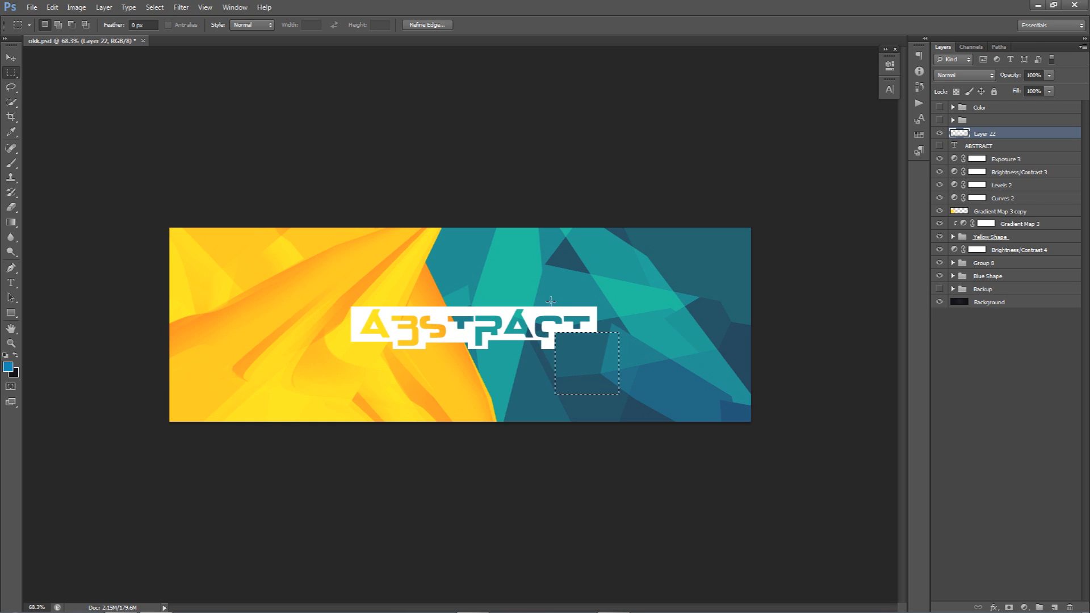
Delete rectangular pieces along the white plate's upper edge around the tall letters, and clear the selection
left_click_drag(532, 299, 590, 310)
key("Delete")
left_click_drag(422, 293, 547, 309)
left_click_drag(503, 304, 439, 306)
key("Delete")
left_click_drag(337, 296, 362, 318)
key("Delete")
left_click_drag(359, 302, 357, 254)
key("ctrl+d")
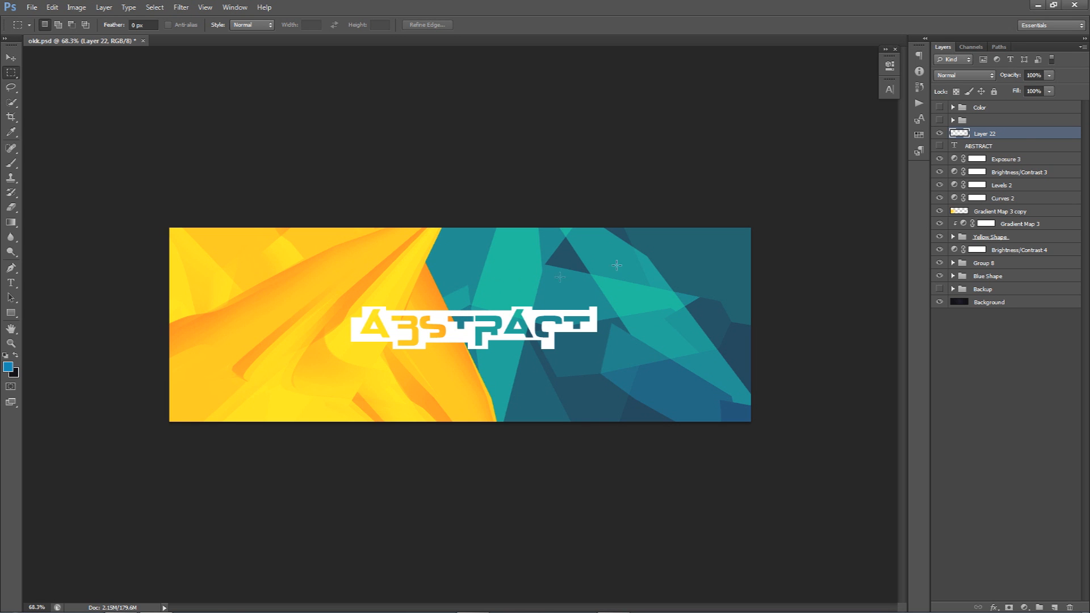
Add a hard-edged Drop Shadow to the white title plate with size 0 px and a small distance
double_click(1023, 136)
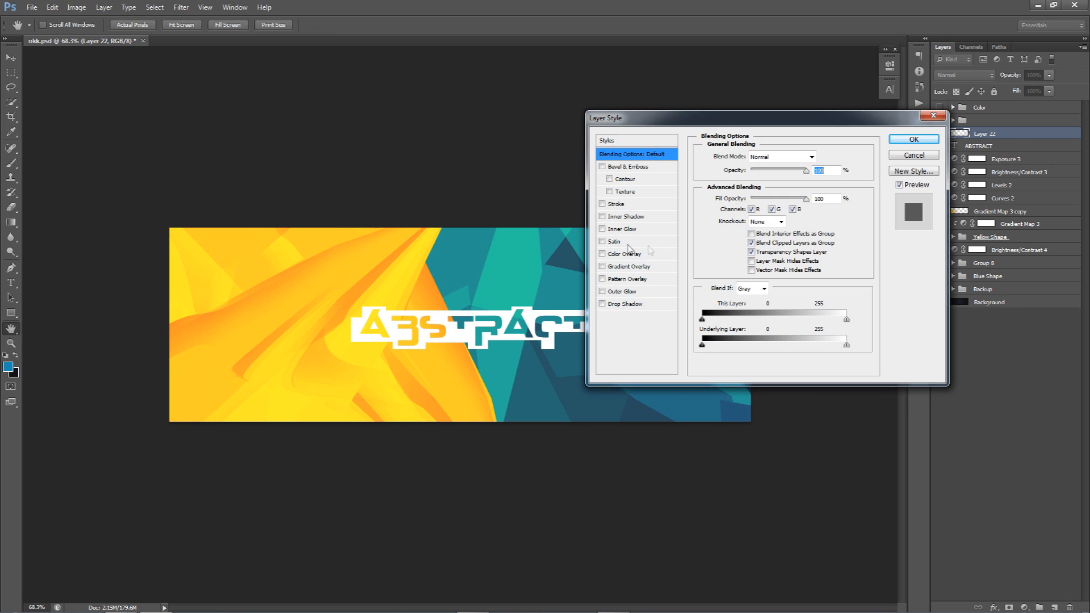
left_click(627, 305)
left_click_drag(746, 210, 706, 231)
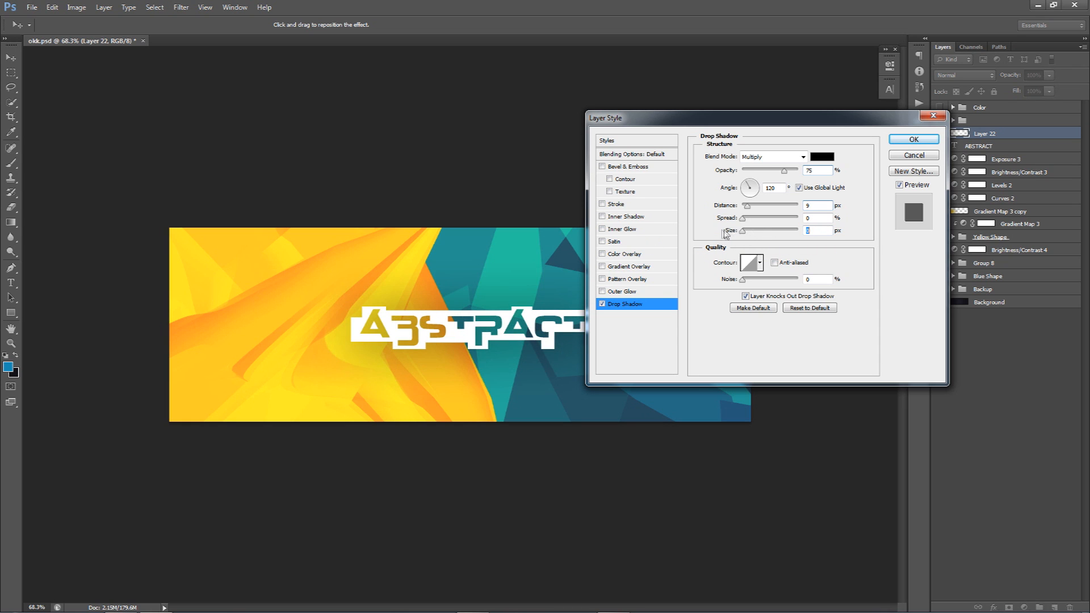
double_click(811, 205)
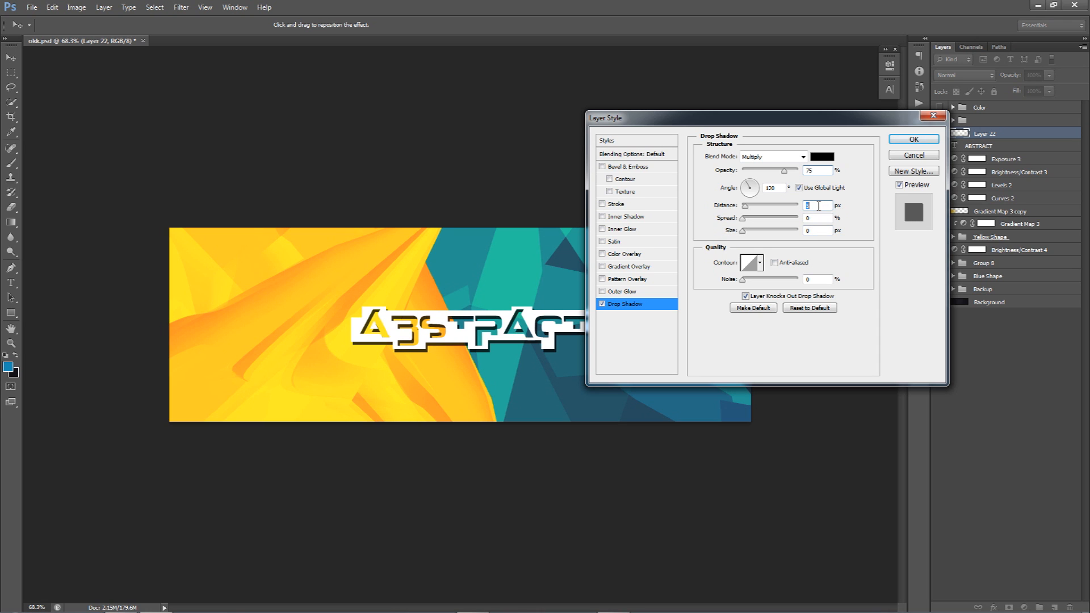
key("Up")
key("Up")
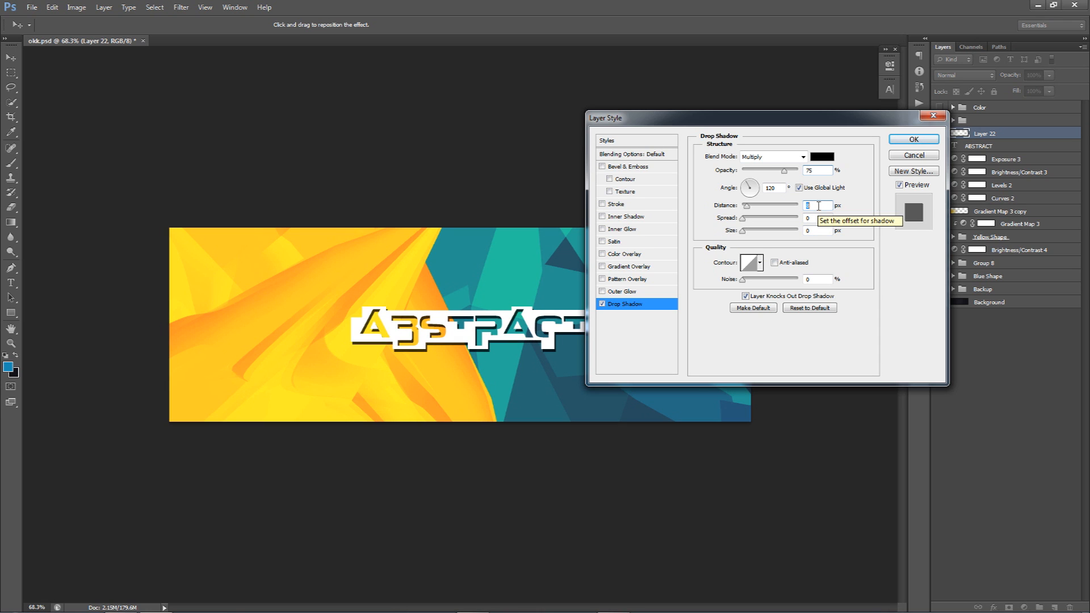
key("Up")
left_click(806, 204)
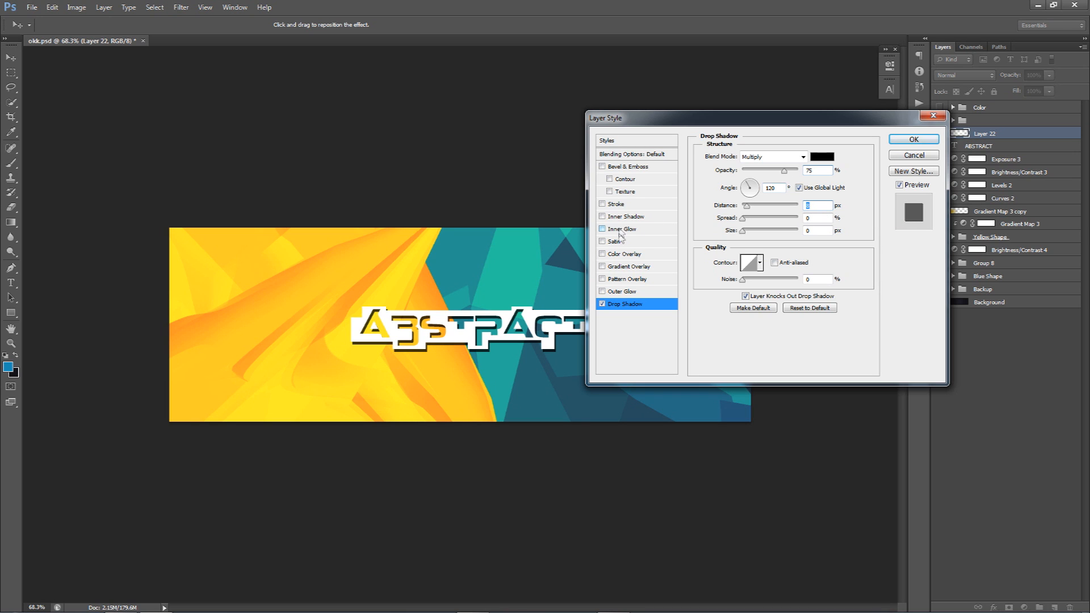
Add a 9 px outside Stroke in white (ffffff) to the title plate
left_click(617, 205)
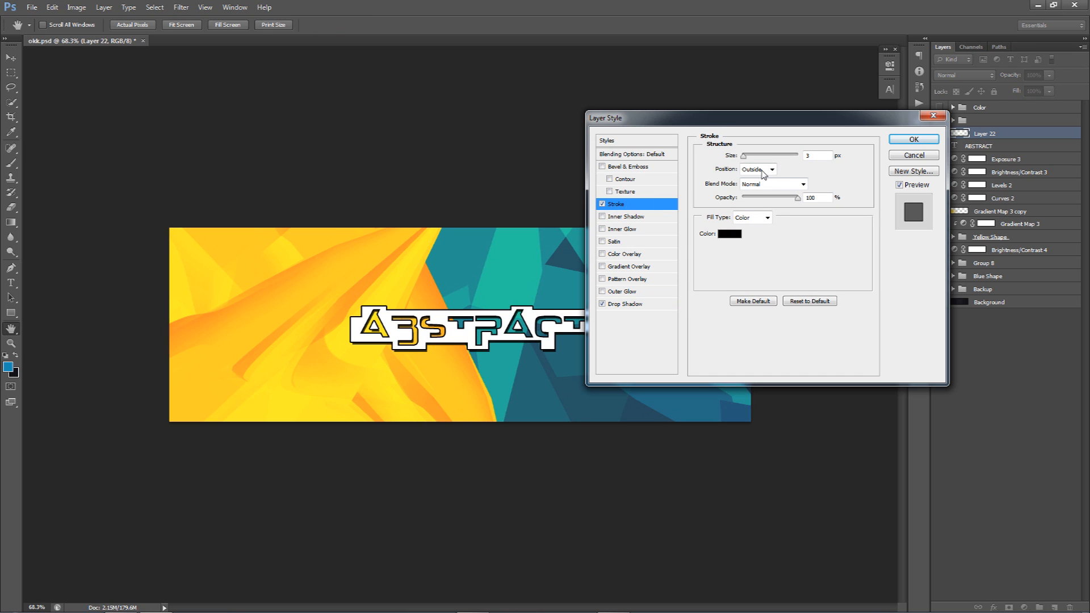
left_click(818, 155)
scroll(819, 156, "up", 8)
scroll(819, 156, "down", 8)
scroll(819, 156, "up", 1)
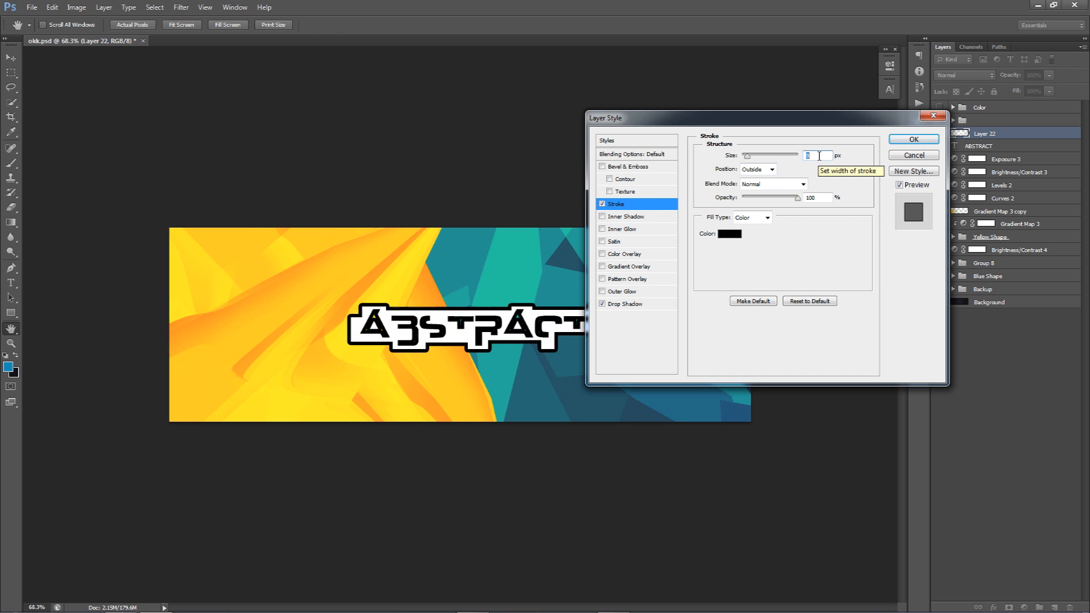
left_click(729, 233)
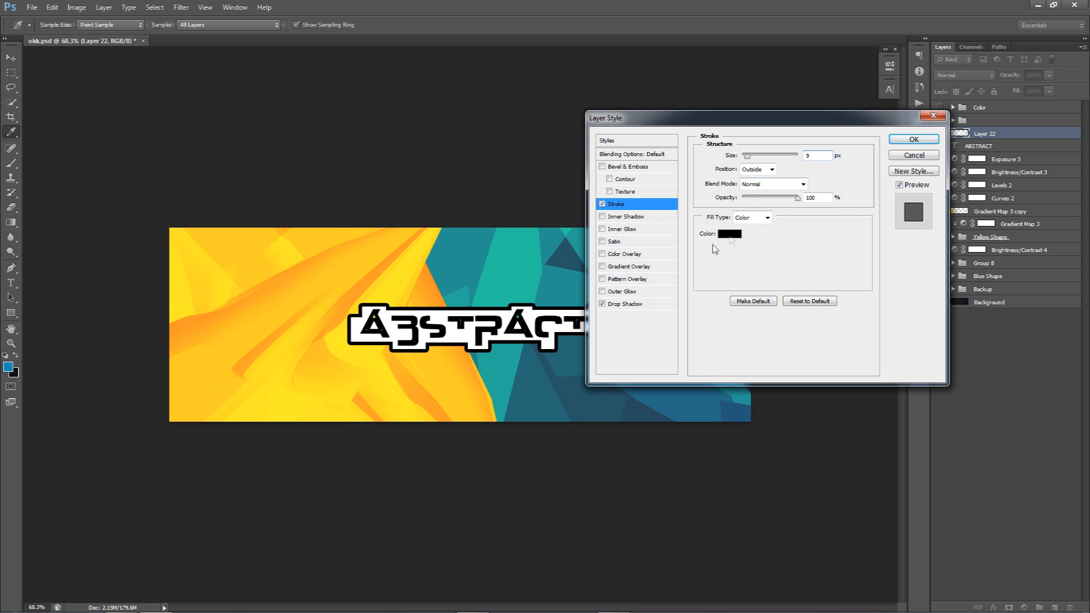
left_click_drag(450, 188, 711, 209)
left_click(668, 237)
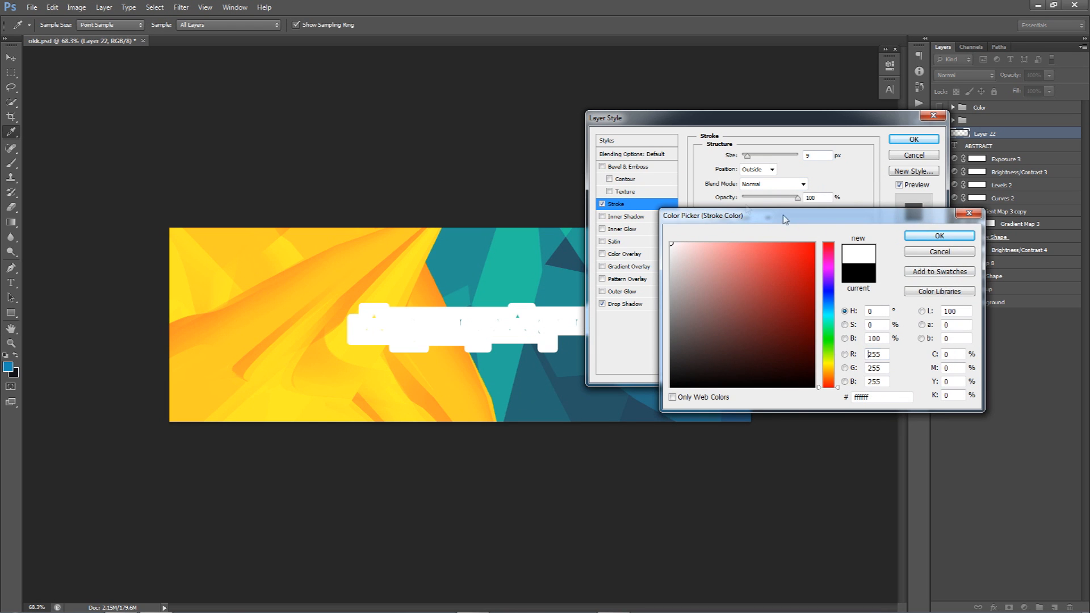
left_click(936, 229)
Set the stroke's blend mode to Overlay and its opacity to 27%
left_click(767, 184)
left_click(757, 186)
left_click(758, 186)
left_click(750, 334)
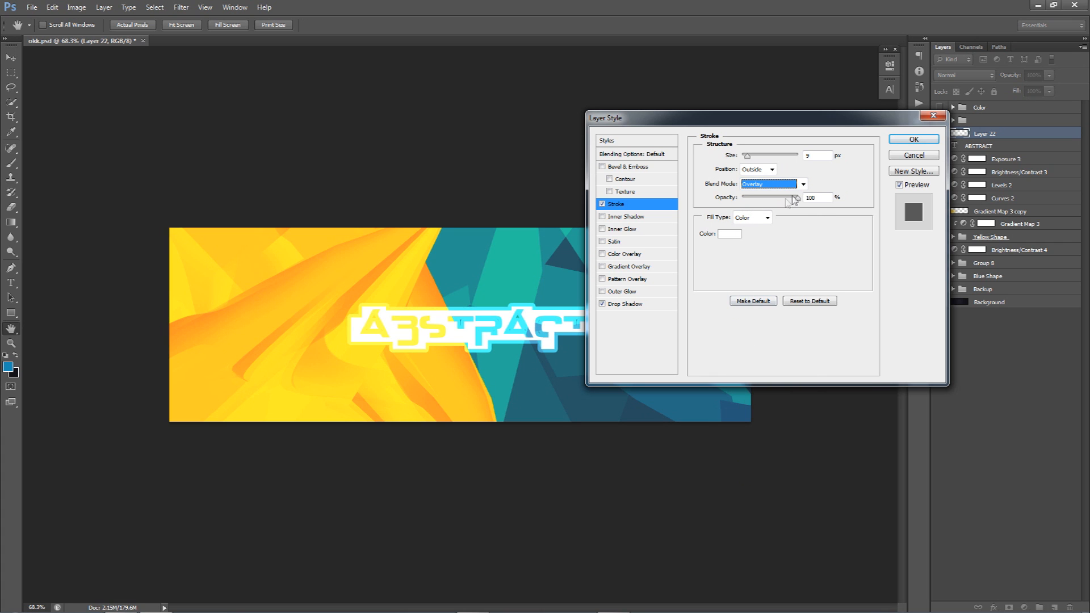
left_click_drag(771, 200, 760, 198)
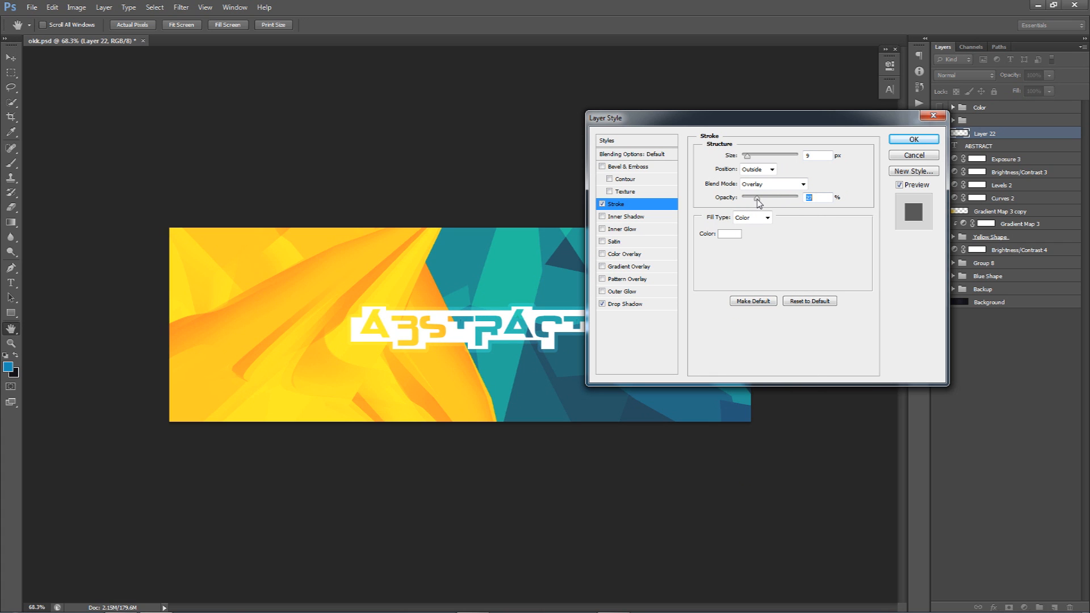
Increase the title plate's drop shadow distance to 17 px
left_click(627, 304)
key("Up")
key("Up")
key("Up")
key("Up")
key("Up")
key("Up")
key("Up")
key("Up")
key("Up")
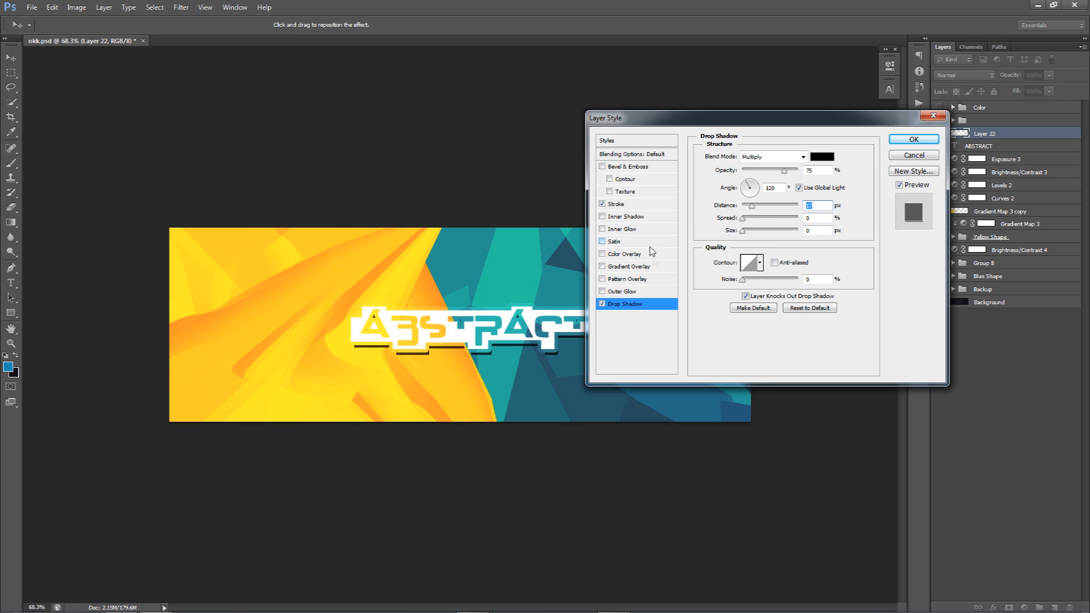
Try a Pattern Overlay at 28% opacity and 61% scale on the title plate, and turn it off again
left_click(626, 279)
left_click_drag(756, 220, 759, 220)
left_click_drag(762, 169, 757, 169)
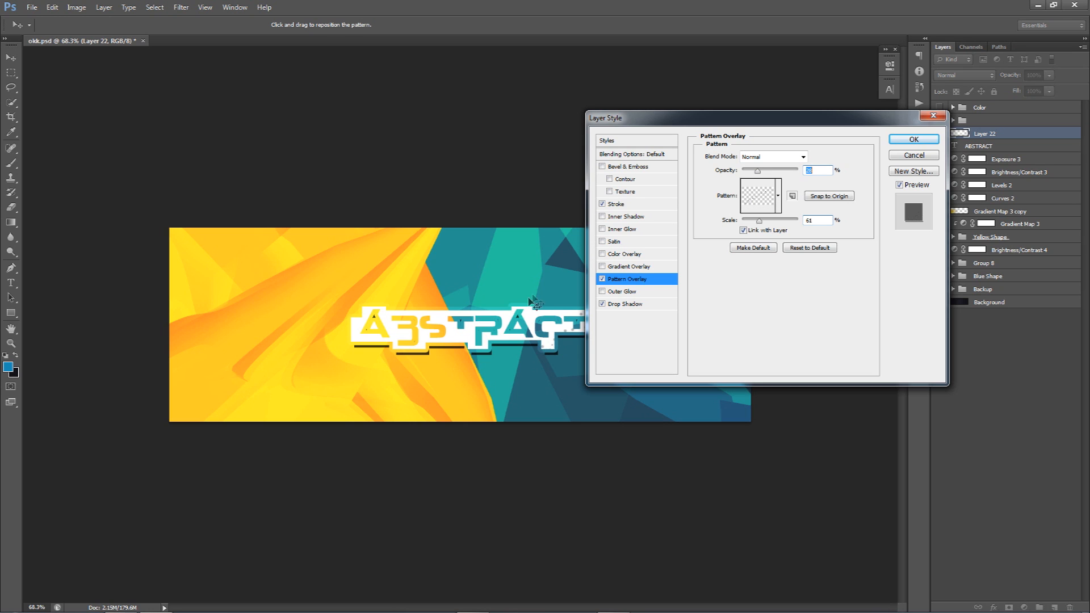
left_click(602, 278)
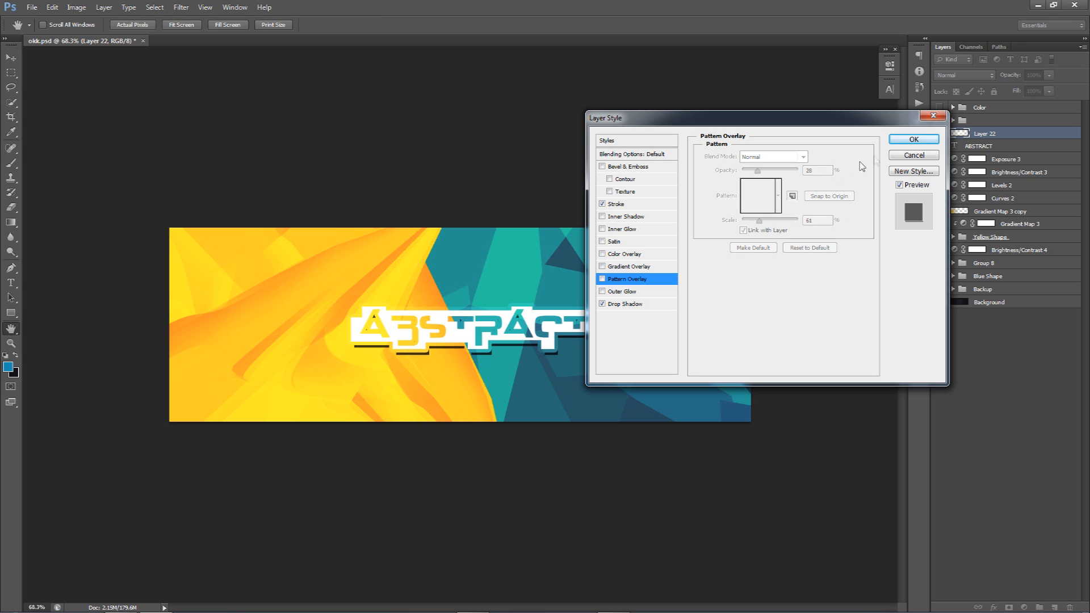
Apply the title plate's layer style and add a new empty layer above the unnamed group
left_click(913, 139)
left_click(979, 120)
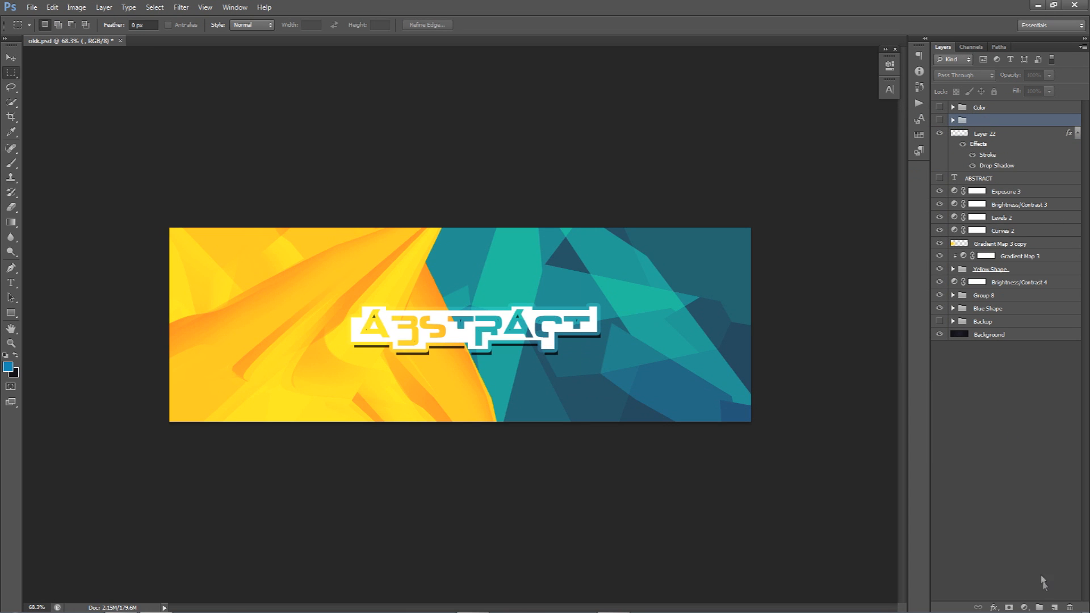
left_click(1053, 607)
Set the background colour to white (ffffff)
key("i")
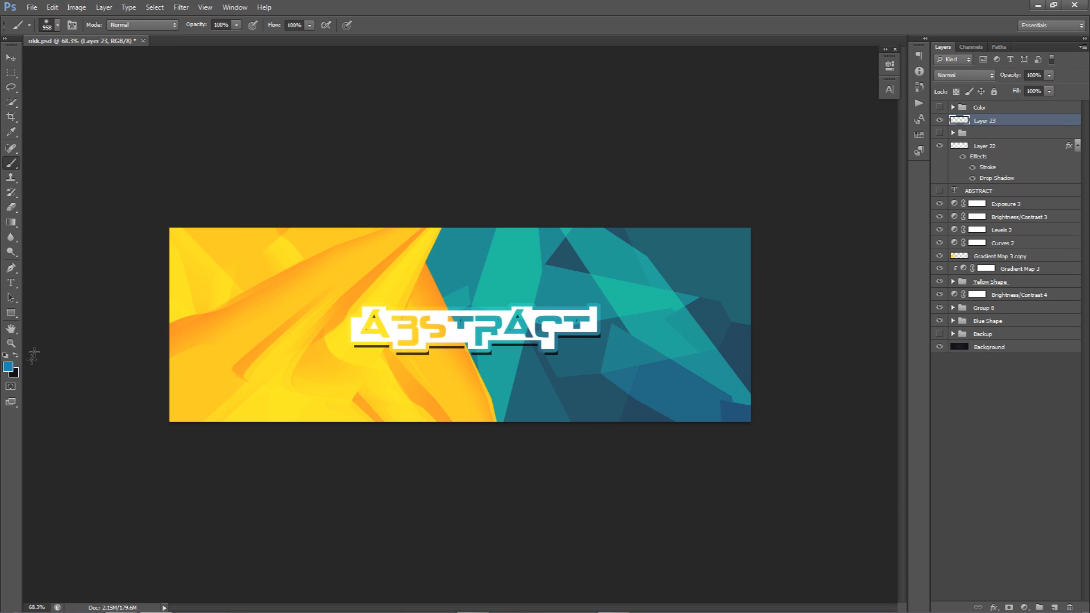
left_click(14, 371)
left_click(672, 244)
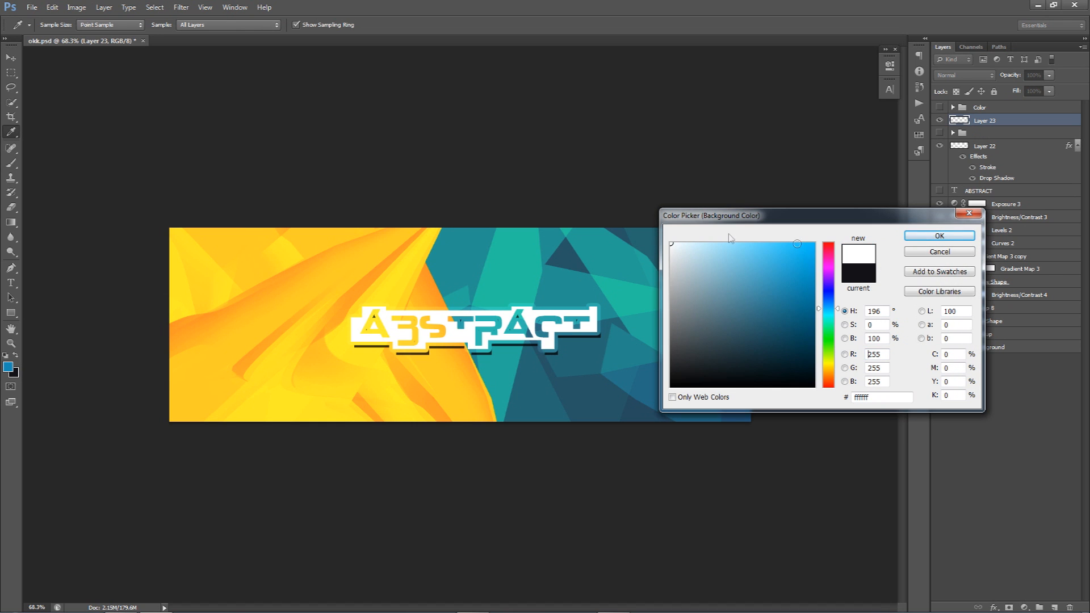
left_click(931, 239)
Make white the foreground colour and paint a soft glow over the banner's top centre with a 1063 px brush
key("b")
mouse_move(489, 309)
left_mouse_down()
mouse_move(557, 320)
mouse_move(476, 277)
mouse_move(426, 287)
left_mouse_up()
left_click(461, 142)
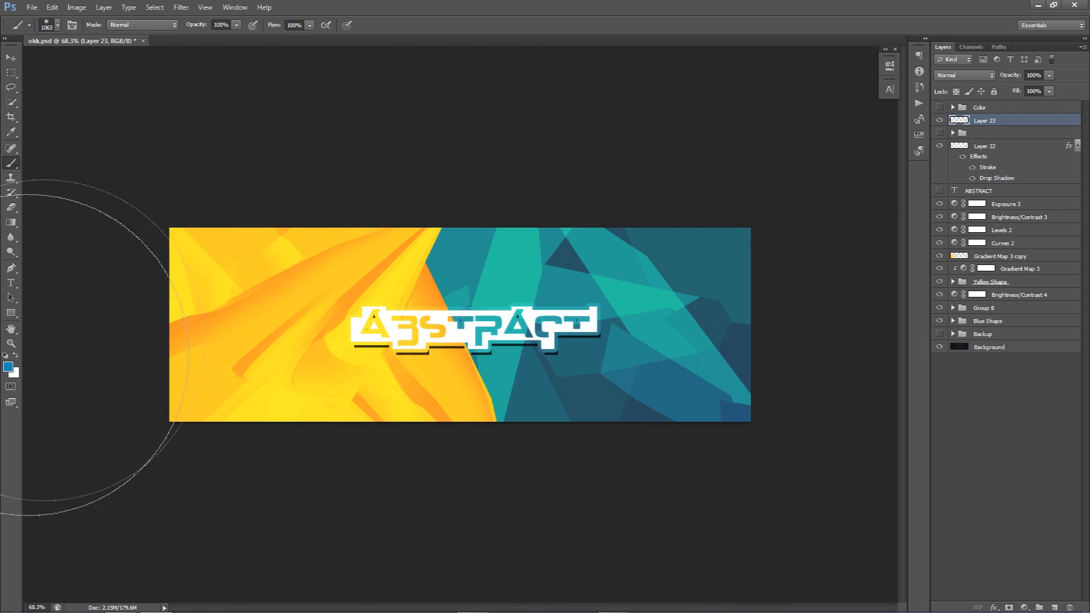
left_click(16, 354)
left_click(8, 367)
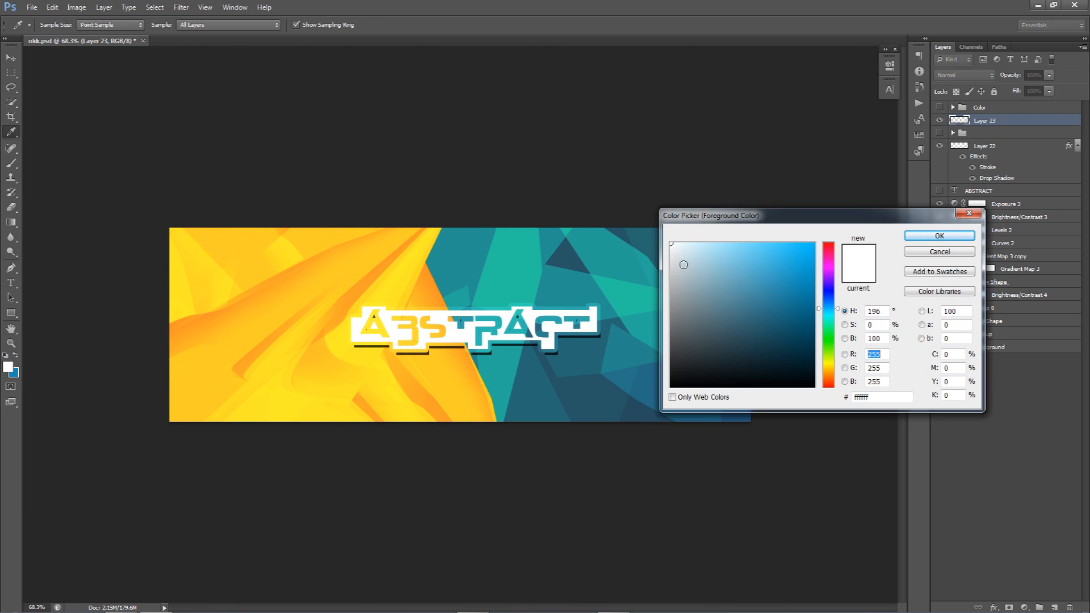
left_click(940, 235)
left_click(460, 126)
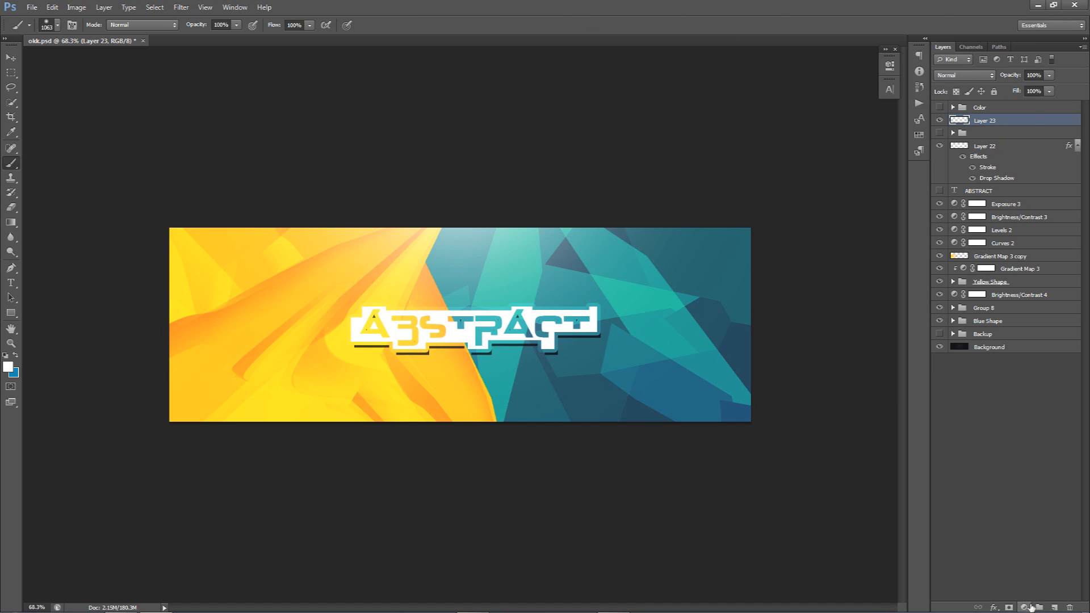
Add a Brightness/Contrast adjustment layer above the glow layer with brightness -34 and contrast 28
left_click(1024, 608)
left_click(1019, 401)
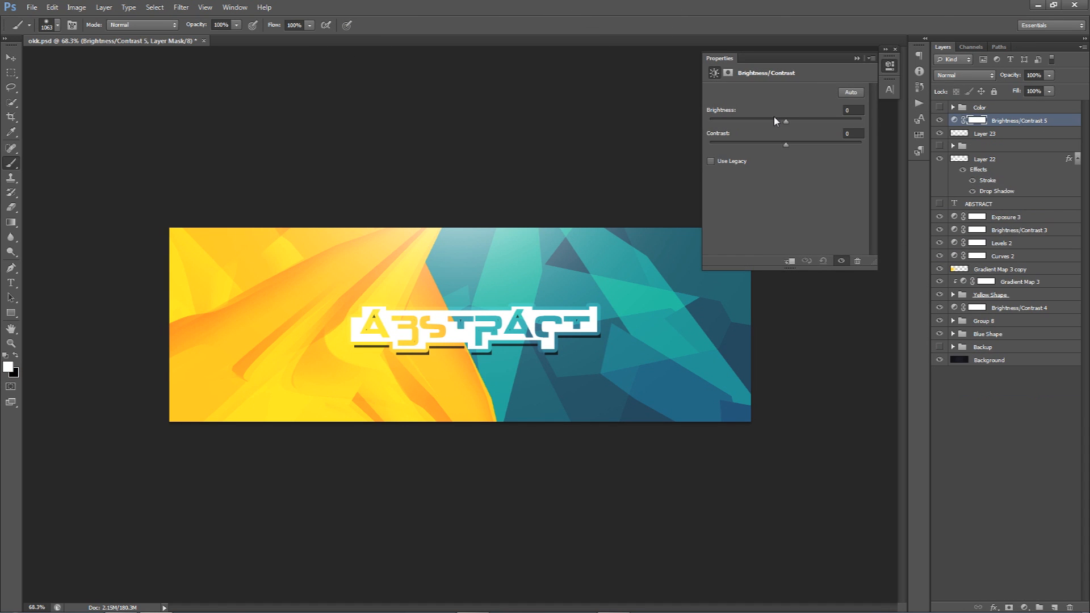
left_click_drag(771, 126, 768, 126)
left_click_drag(805, 148, 809, 147)
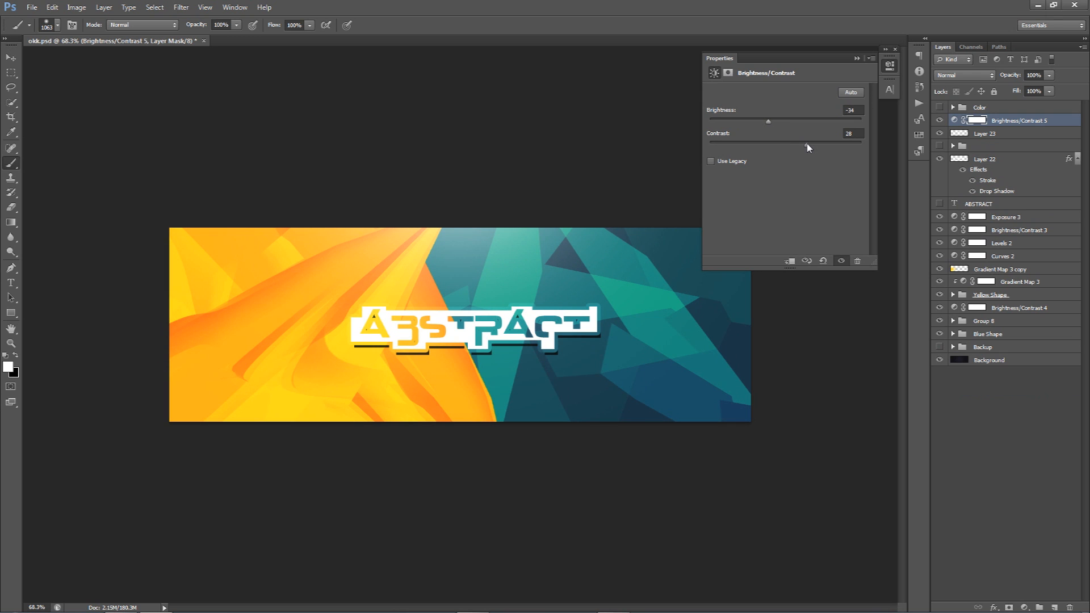